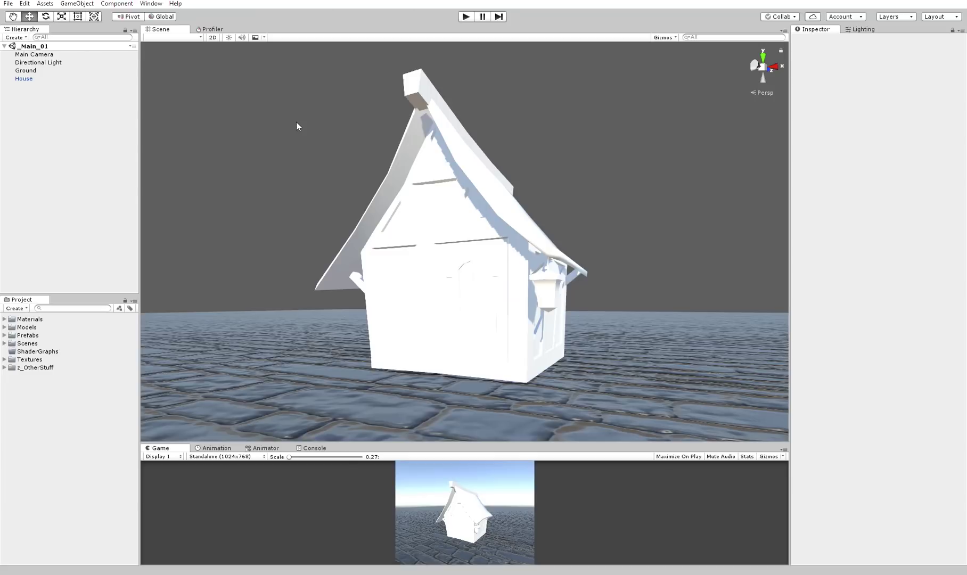
# Examine the white, untextured house model in the scene from several angles and distances
pyautogui.click(481, 250)
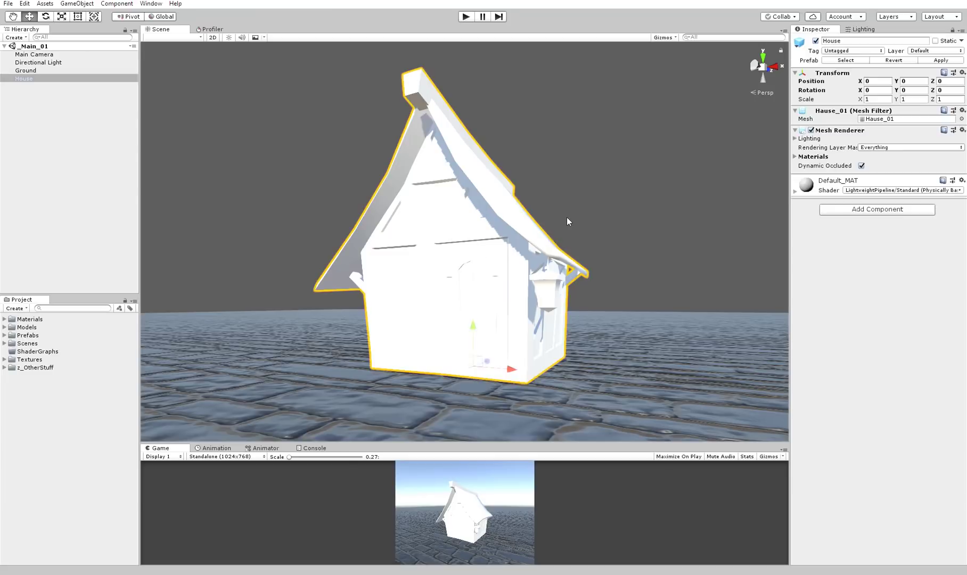
pyautogui.click(615, 216)
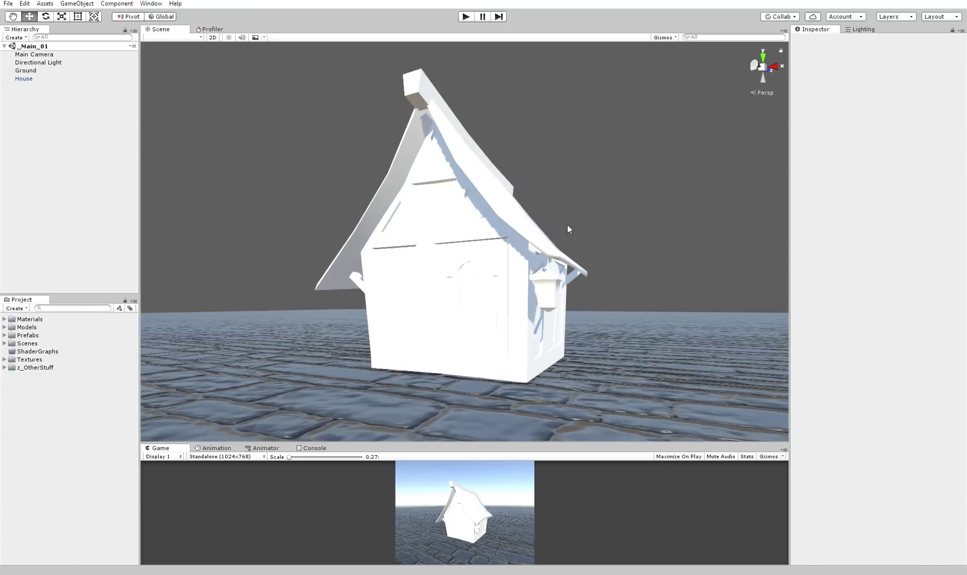
pyautogui.click(573, 245)
pyautogui.scroll(-5, 595, 235)
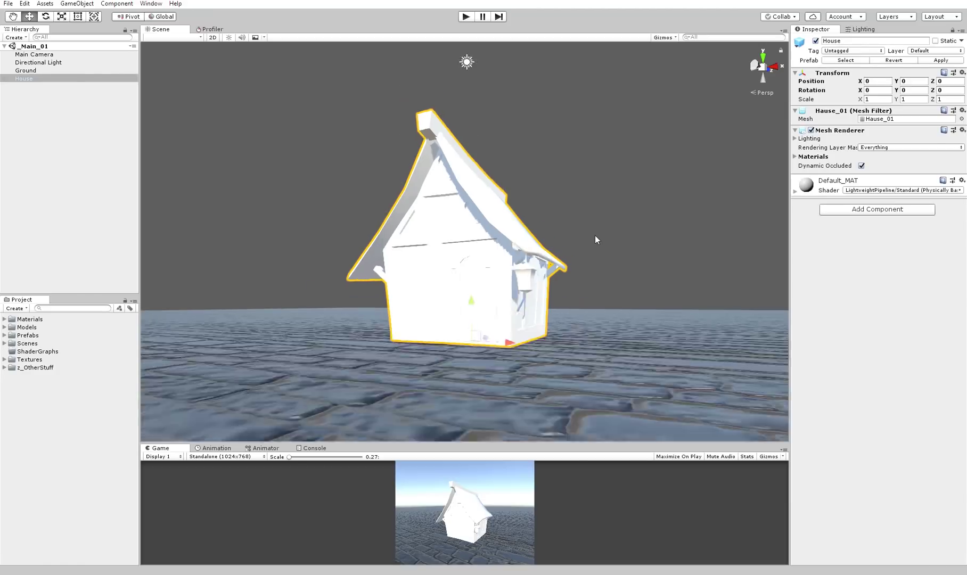
pyautogui.click(595, 236)
pyautogui.scroll(5, 538, 261)
pyautogui.keyDown('alt'); pyautogui.moveTo(530, 264); pyautogui.dragTo(576, 274); pyautogui.keyUp('alt')
pyautogui.keyDown('alt'); pyautogui.moveTo(576, 274); pyautogui.dragTo(384, 218, button='right'); pyautogui.keyUp('alt')
pyautogui.click(496, 234)
pyautogui.click(384, 218)
pyautogui.keyDown('alt'); pyautogui.moveTo(384, 217); pyautogui.dragTo(346, 228); pyautogui.keyUp('alt')
pyautogui.keyDown('alt'); pyautogui.moveTo(346, 229); pyautogui.dragTo(495, 282, button='right'); pyautogui.keyUp('alt')
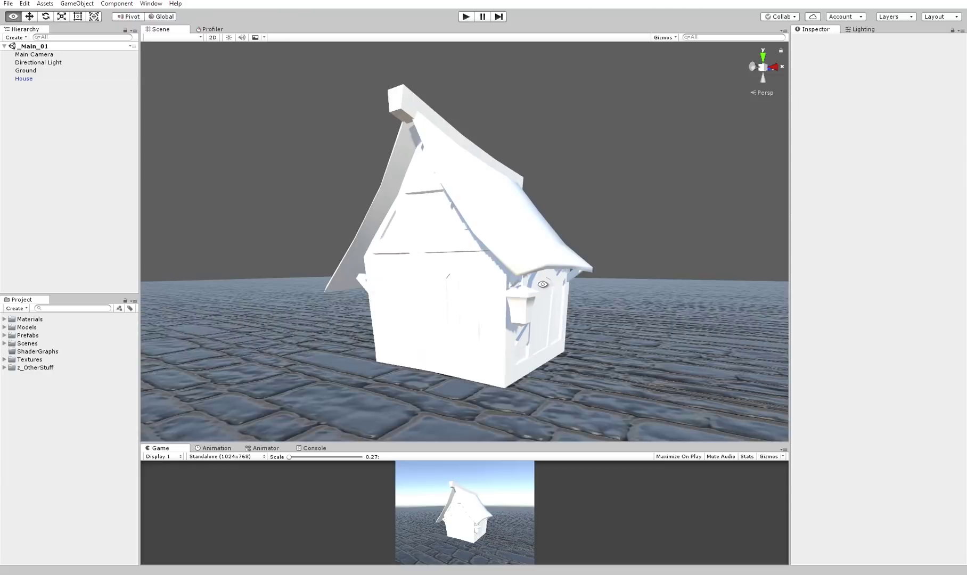
pyautogui.keyDown('alt'); pyautogui.moveTo(495, 282); pyautogui.dragTo(591, 318); pyautogui.keyUp('alt')
pyautogui.keyDown('alt'); pyautogui.moveTo(590, 317); pyautogui.dragTo(609, 332, button='right'); pyautogui.keyUp('alt')
pyautogui.keyDown('alt'); pyautogui.moveTo(610, 332); pyautogui.dragTo(543, 327); pyautogui.keyUp('alt')
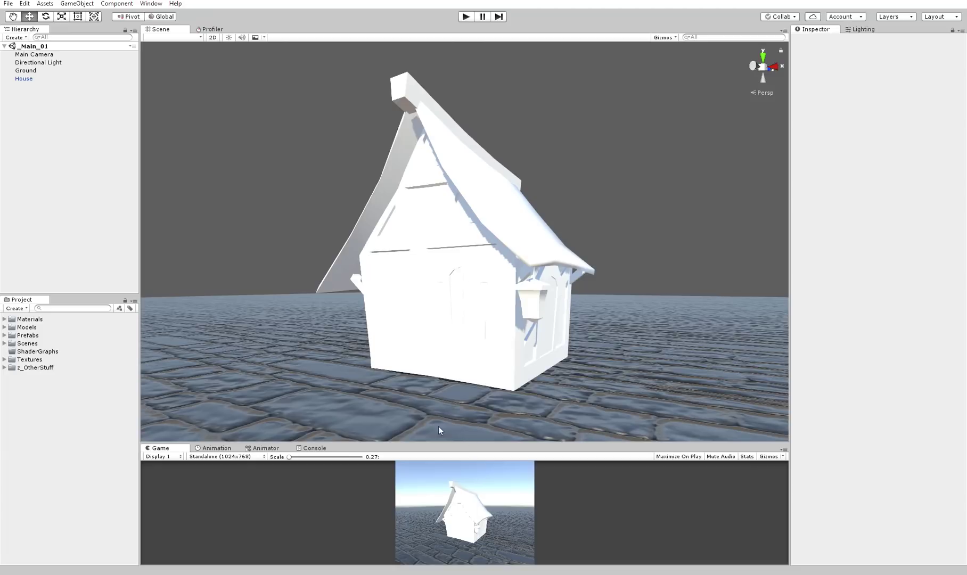
# Shrink the Game view to give the Scene view more height, and inspect the house from its side and front
pyautogui.moveTo(446, 443); pyautogui.dragTo(484, 497)
pyautogui.click(445, 294)
pyautogui.keyDown('alt'); pyautogui.moveTo(445, 294); pyautogui.dragTo(555, 320); pyautogui.keyUp('alt')
pyautogui.scroll(-4, 667, 291)
pyautogui.scroll(4, 556, 319)
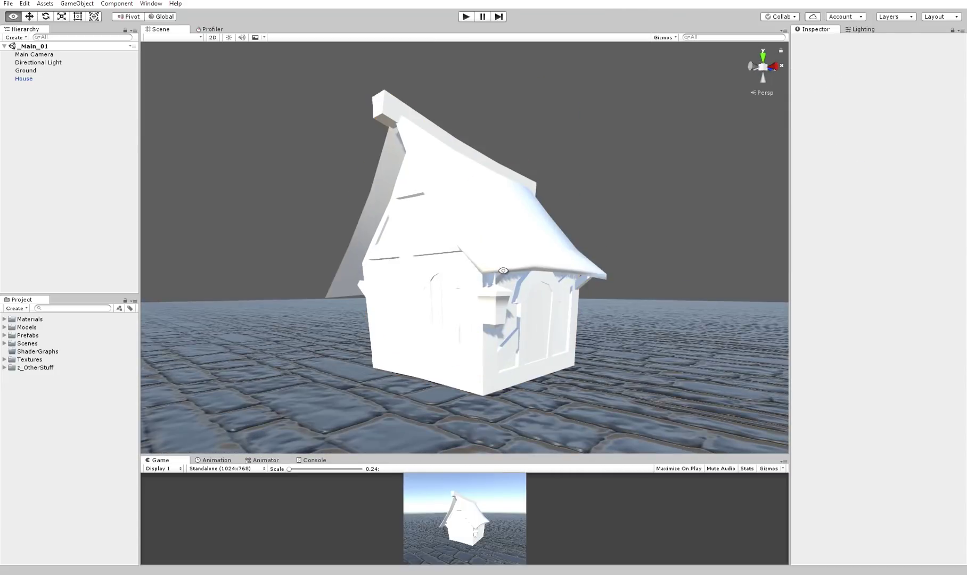
pyautogui.click(485, 146)
pyautogui.click(263, 165)
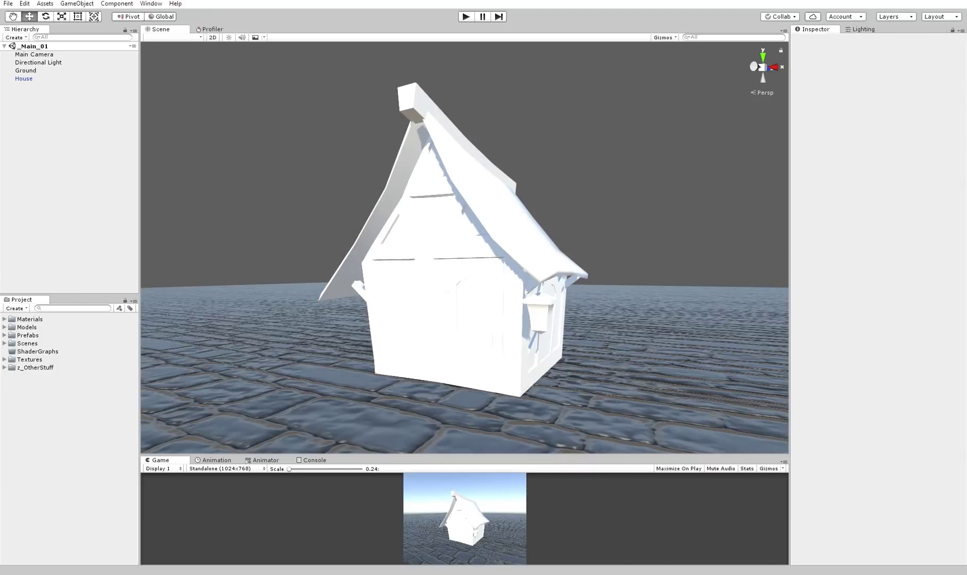
# Switch to the browser to view the LightweightAndShaderGraph.zip download page and its address, and return to Unity
pyautogui.moveTo(134, 574)
pyautogui.click(134, 540)
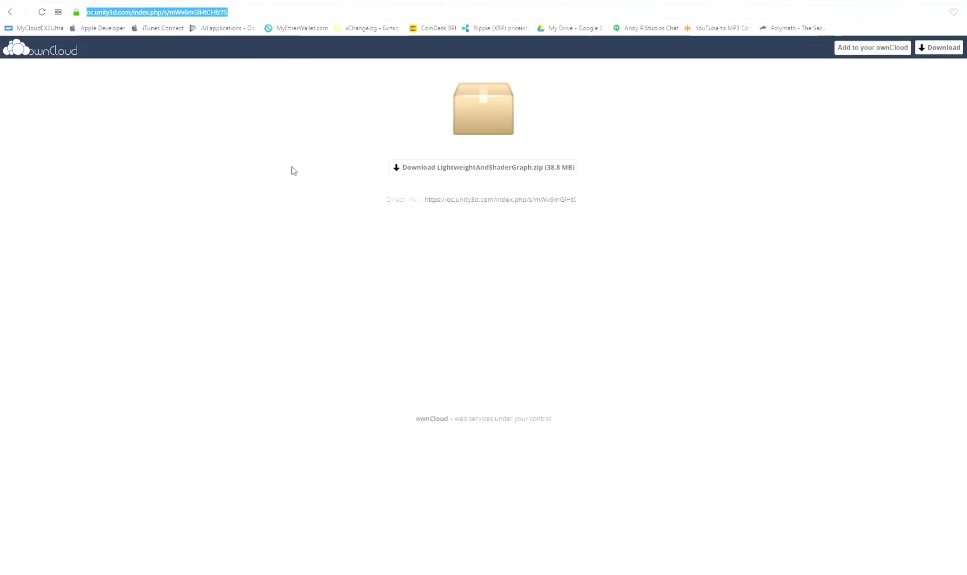
pyautogui.click(292, 12)
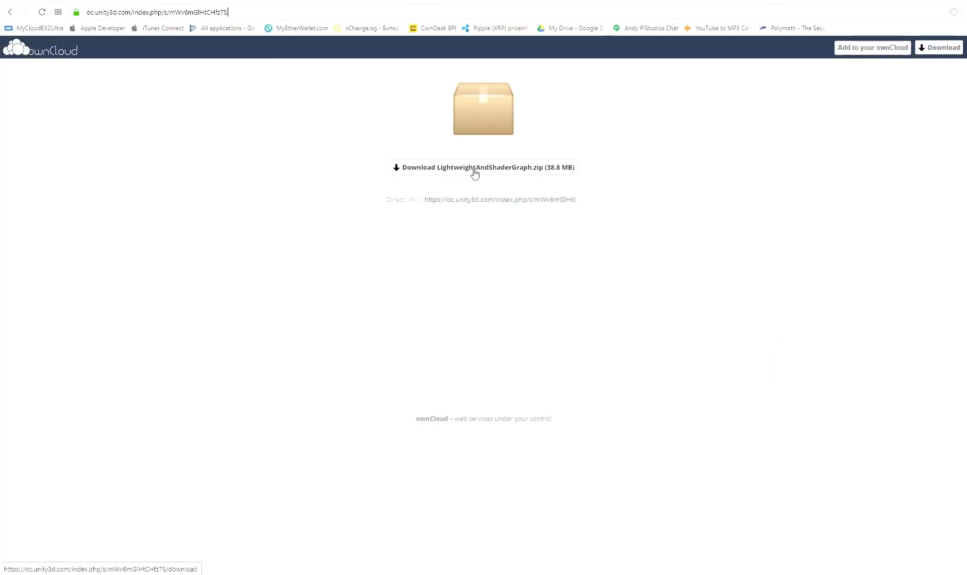
pyautogui.click(536, 176)
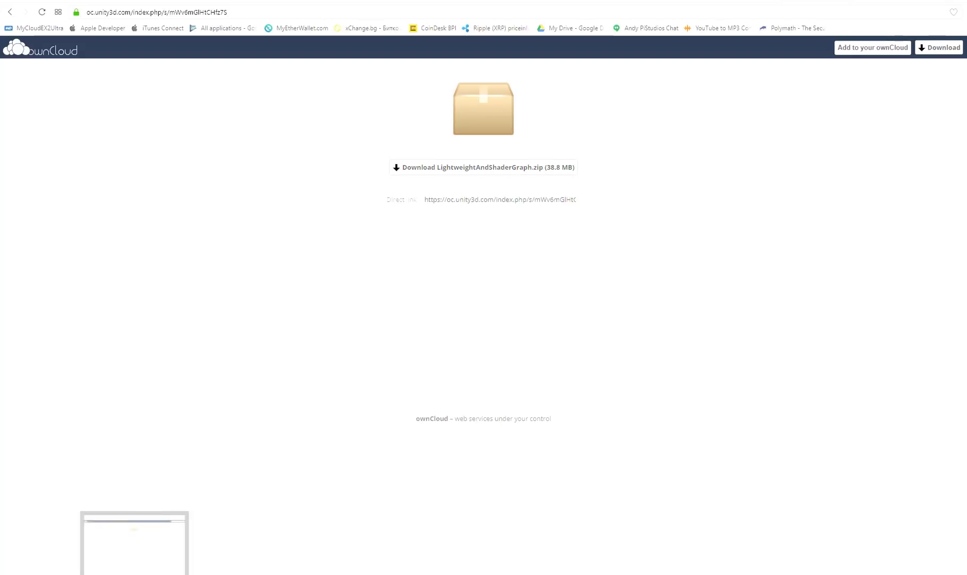
pyautogui.doubleClick(229, 11)
pyautogui.moveTo(229, 11); pyautogui.dragTo(140, 20)
pyautogui.click(137, 574)
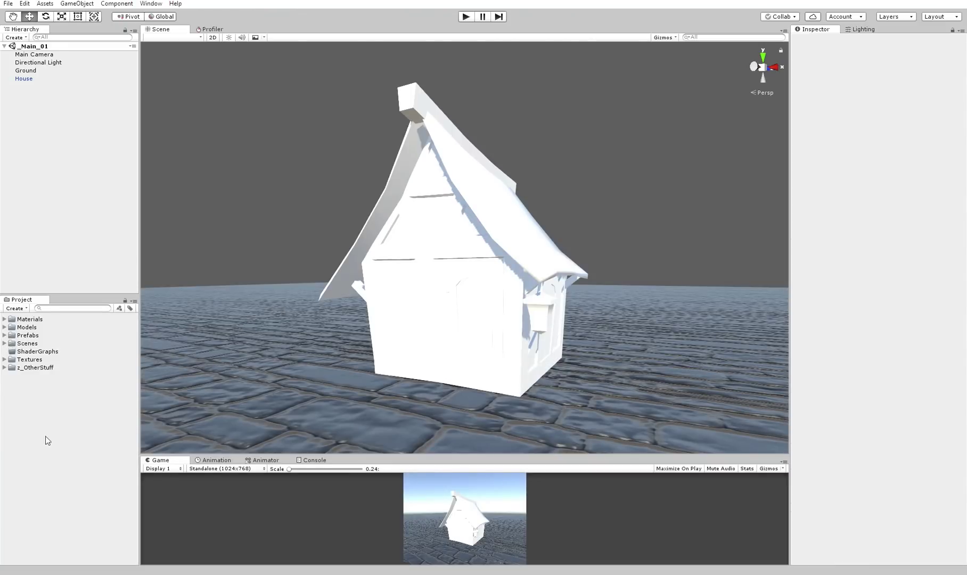
pyautogui.click(101, 573)
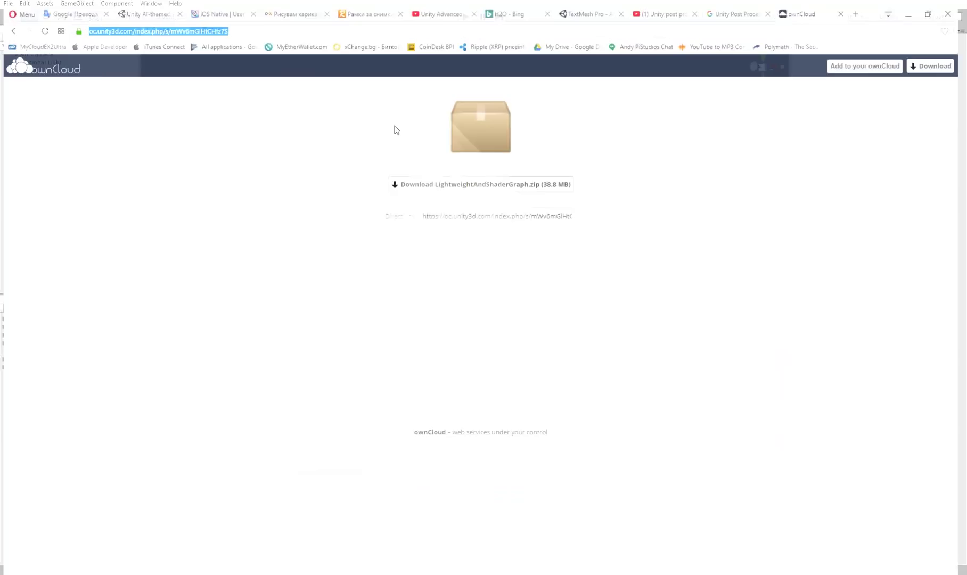
pyautogui.click(160, 573)
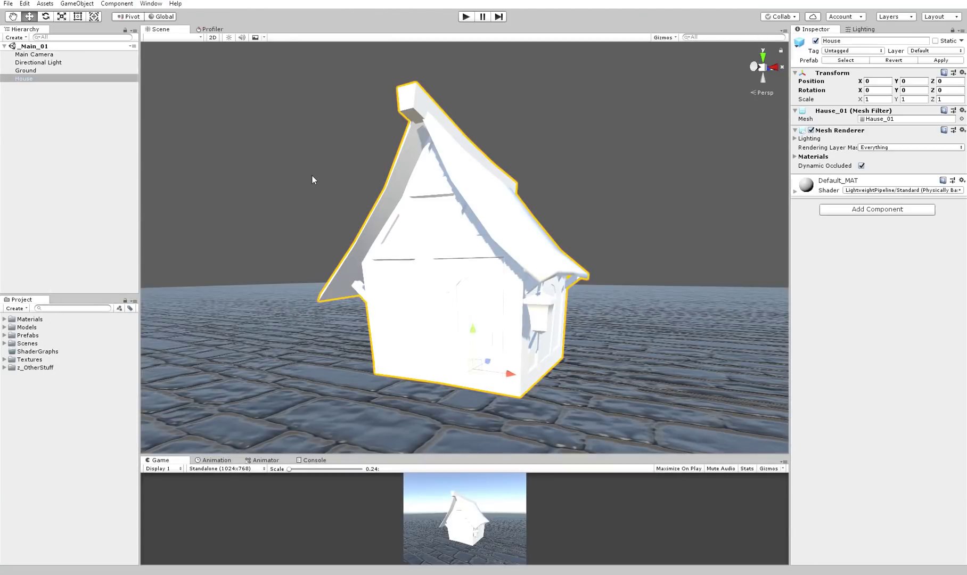
# Look over the project's Prefabs, Models and Materials folders and the house in the scene
pyautogui.click(312, 180)
pyautogui.click(28, 334)
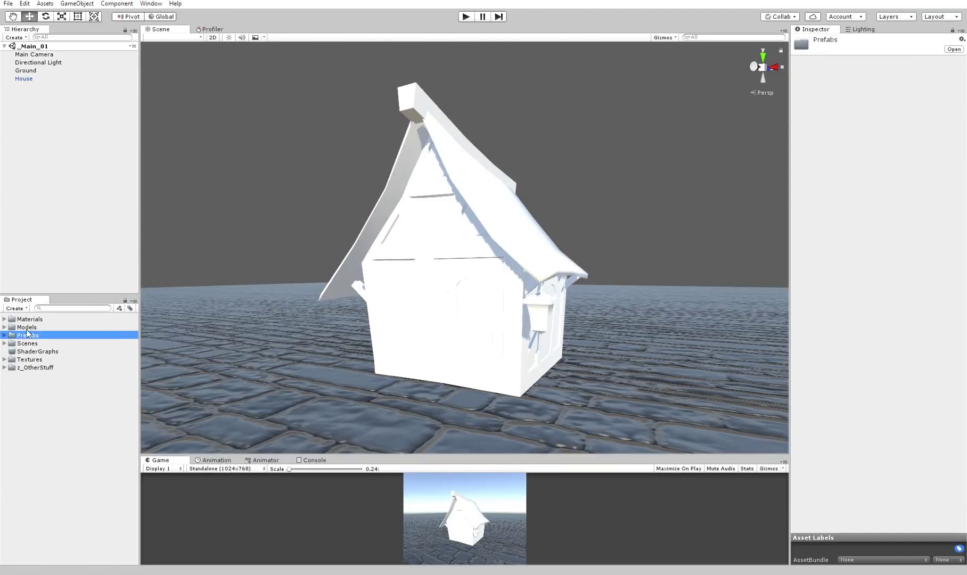
pyautogui.click(28, 327)
pyautogui.click(32, 319)
pyautogui.click(313, 156)
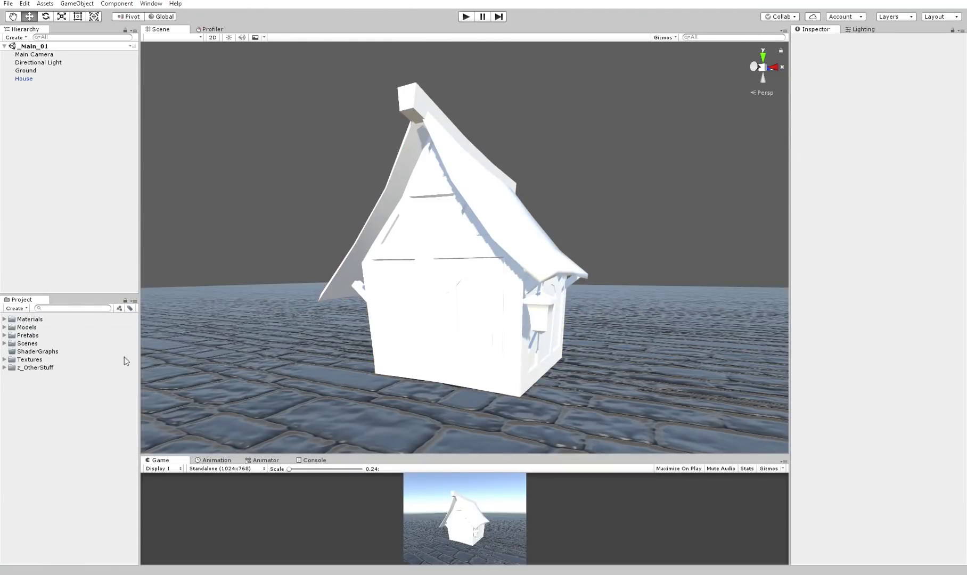
pyautogui.click(529, 205)
pyautogui.click(248, 157)
# Create a Shader Graph asset named ShaderGraph_01 and move it into the ShaderGraphs folder
pyautogui.rightClick(62, 395)
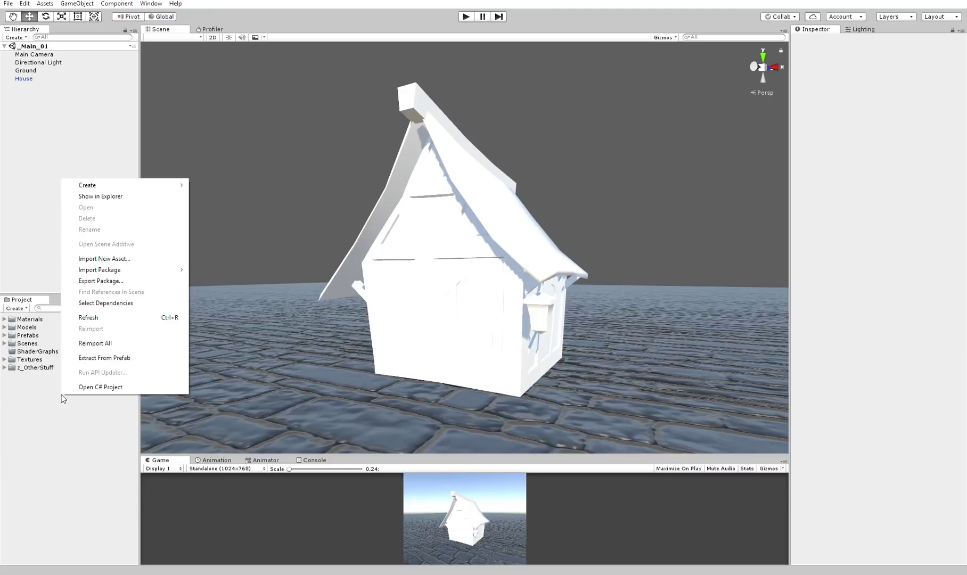
pyautogui.rightClick(30, 394)
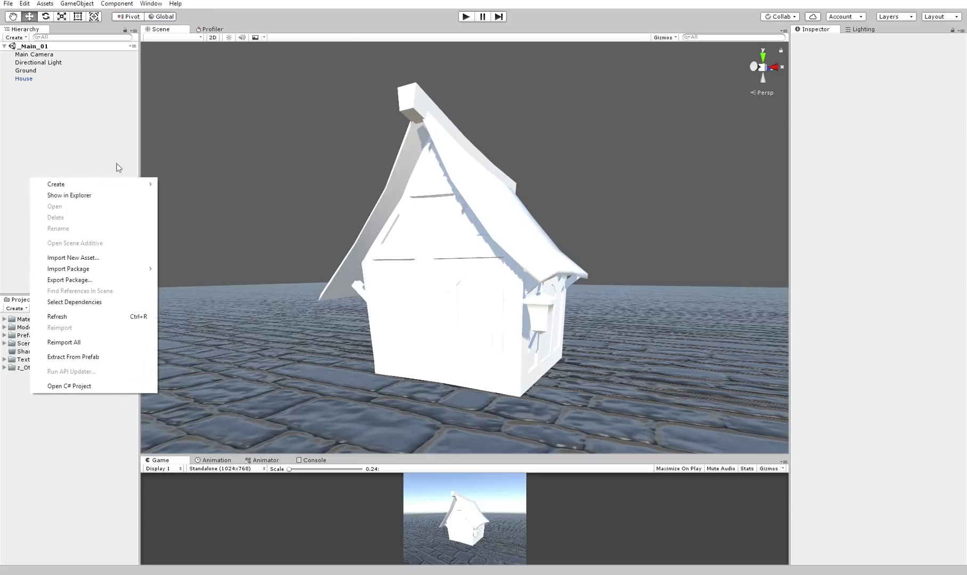
pyautogui.moveTo(118, 186)
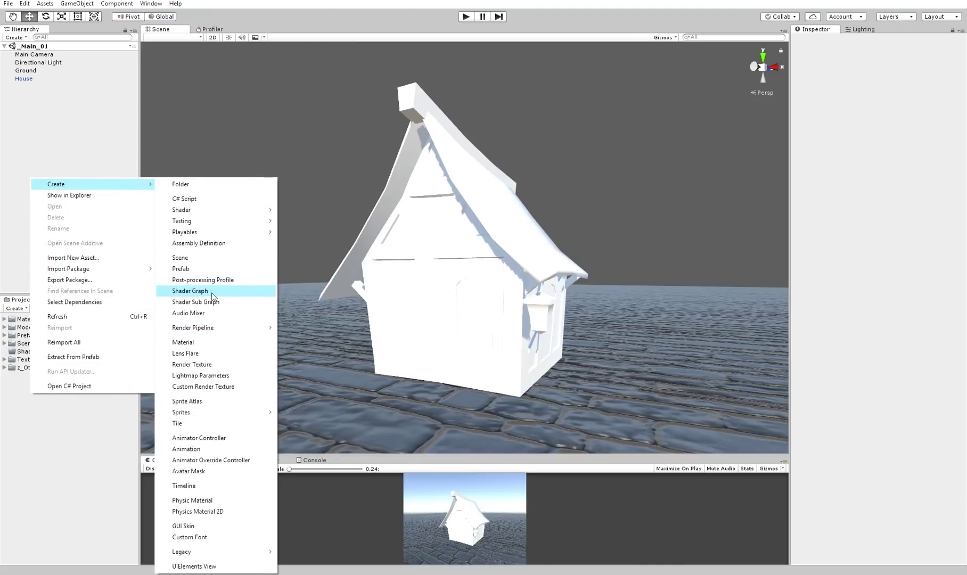
pyautogui.click(190, 292)
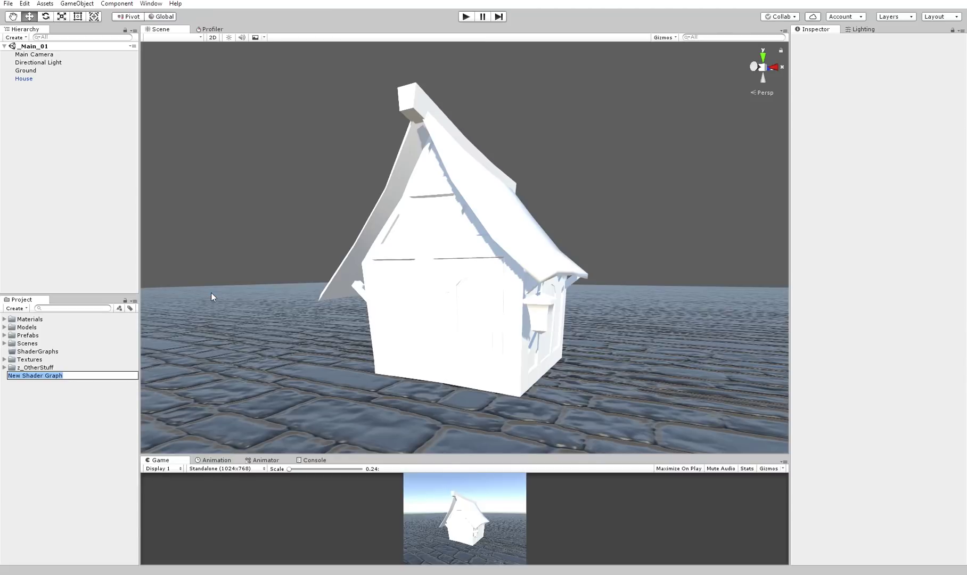
pyautogui.write('Shader')
pyautogui.write('GH')
pyautogui.write('aph_01')
pyautogui.press('Return')
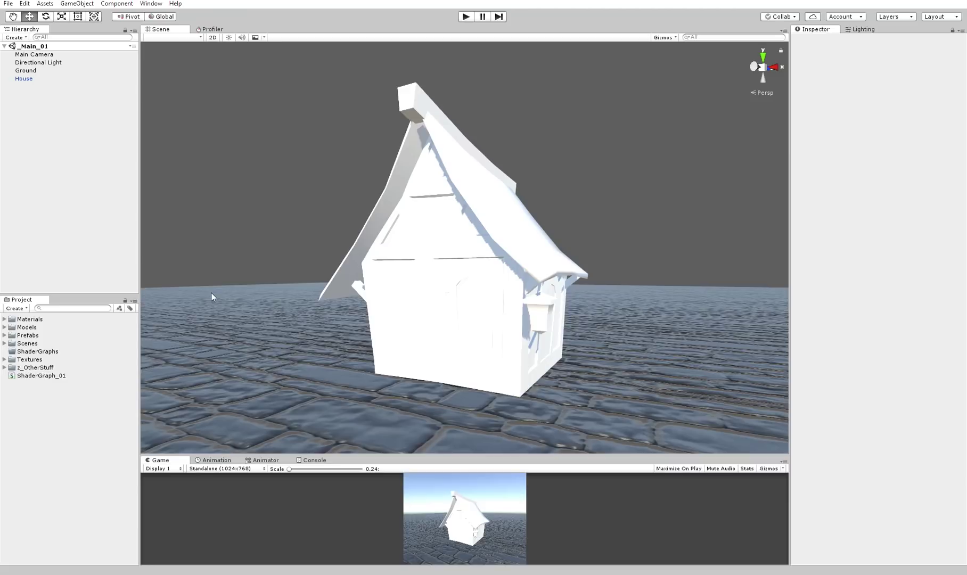
pyautogui.click(20, 377)
pyautogui.moveTo(20, 378); pyautogui.dragTo(38, 353)
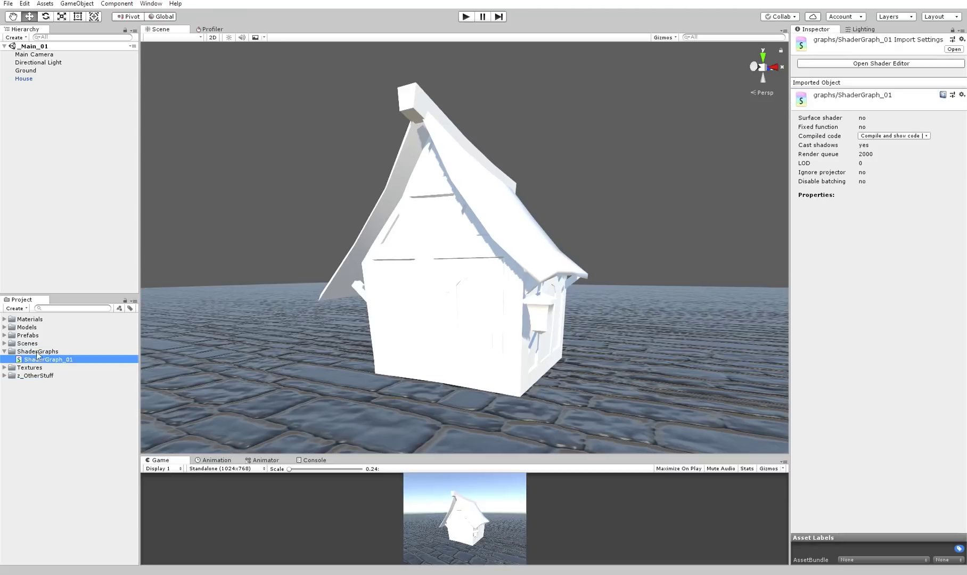
# Open ShaderGraph_01 in the graph editor to view its PBR Master node, and close the editor again
pyautogui.doubleClick(65, 358)
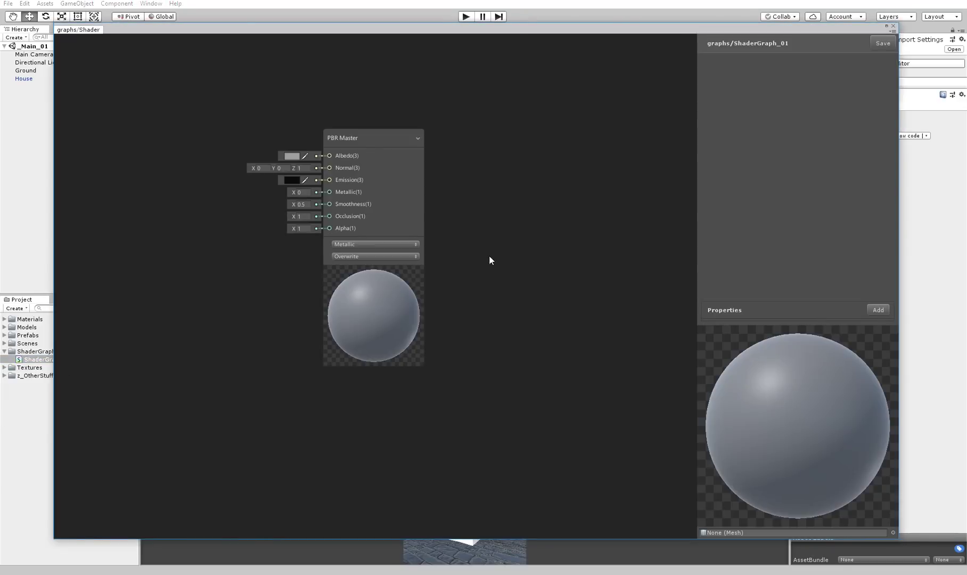
pyautogui.moveTo(875, 34); pyautogui.dragTo(872, 44)
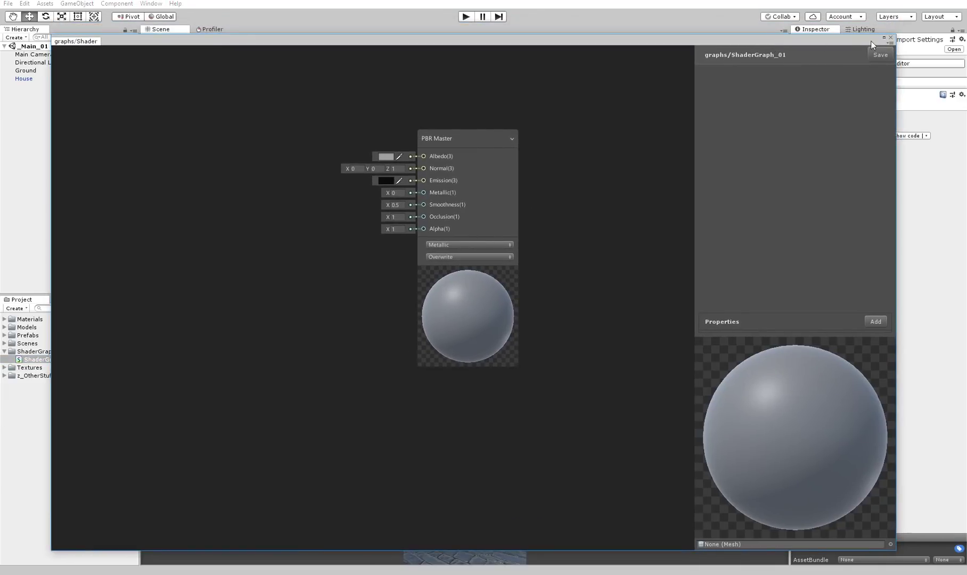
pyautogui.click(890, 38)
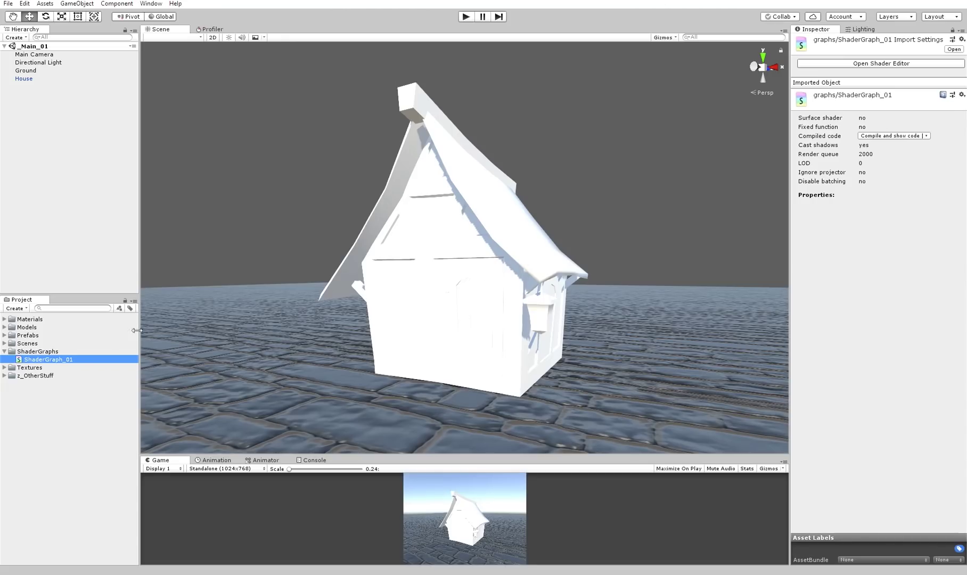
# Create a material named Materials_01 inside the Materials folder
pyautogui.click(5, 319)
pyautogui.click(26, 319)
pyautogui.rightClick(27, 318)
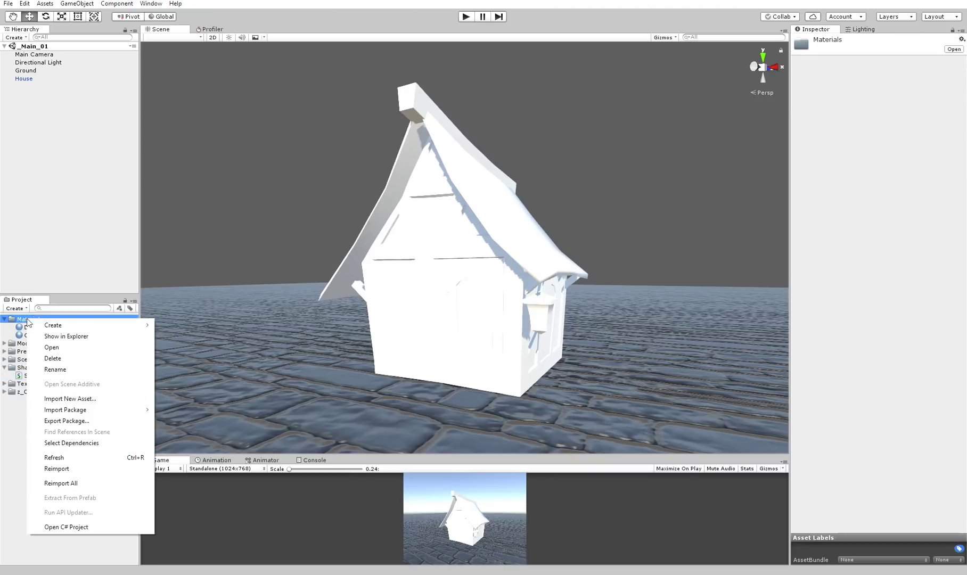
pyautogui.moveTo(81, 326)
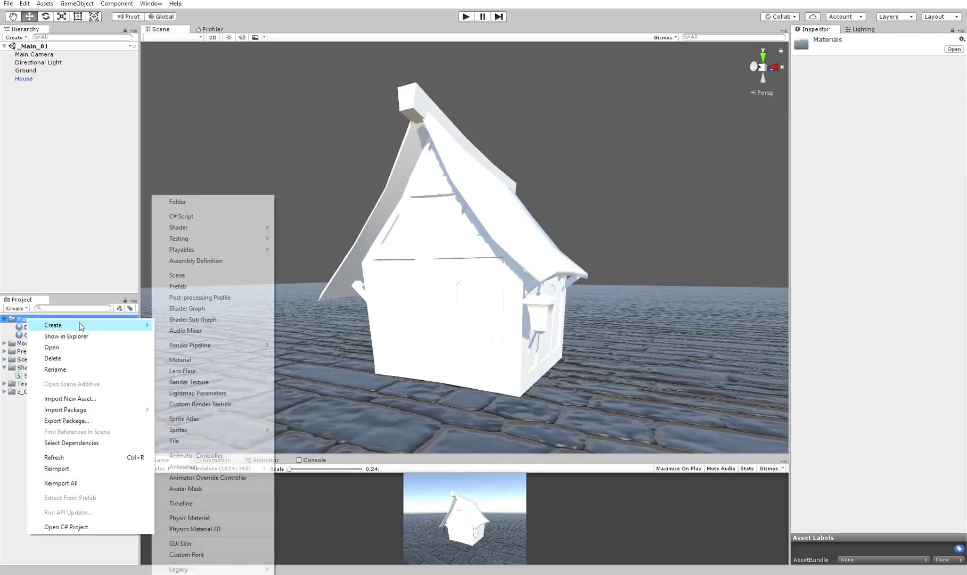
pyautogui.click(208, 360)
pyautogui.write('Materials_01')
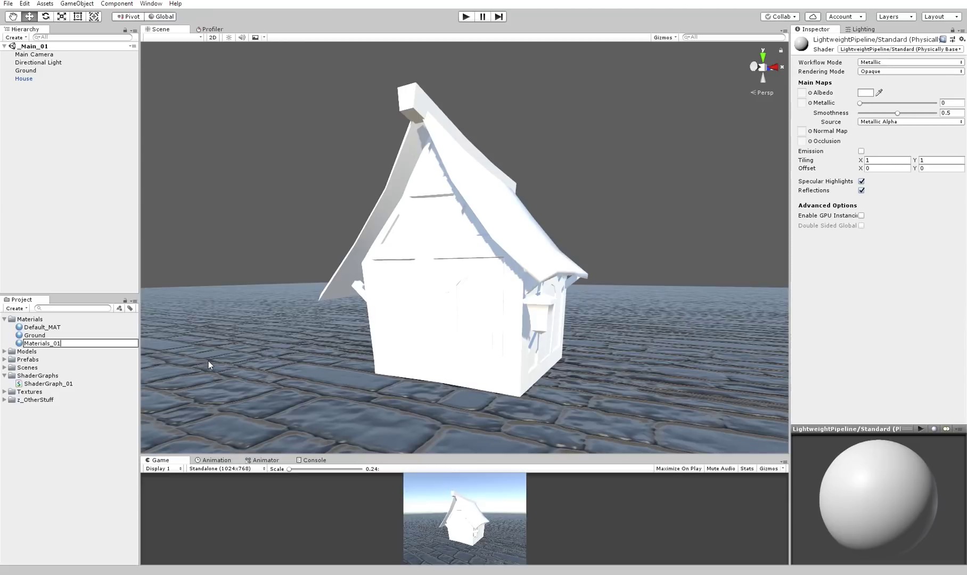
pyautogui.press('Return')
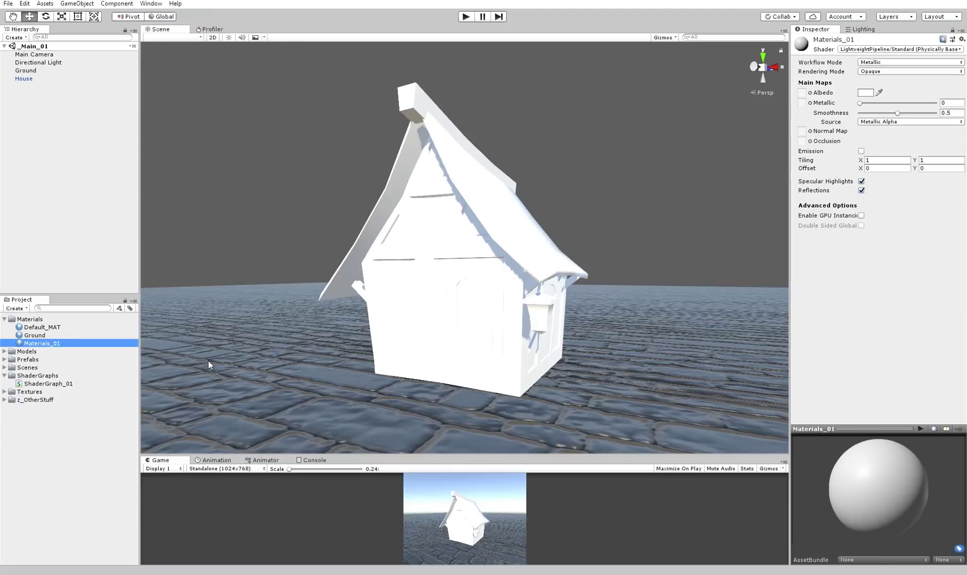
# Apply the Materials_01 material to the house and check the assignment on the House object
pyautogui.moveTo(48, 343); pyautogui.dragTo(429, 243)
pyautogui.keyDown('alt'); pyautogui.moveTo(429, 242); pyautogui.dragTo(443, 281); pyautogui.keyUp('alt')
pyautogui.click(431, 264)
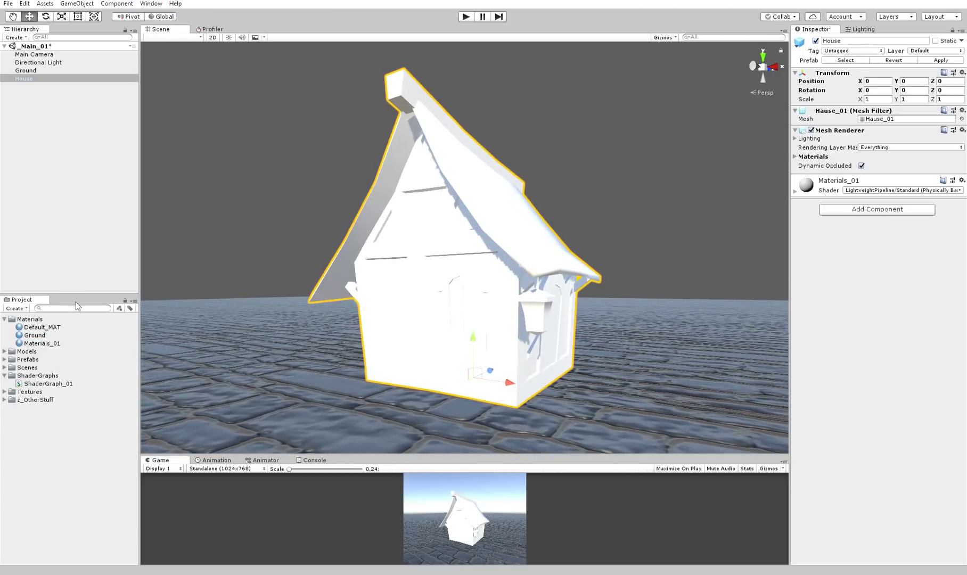
# Set the shader of Materials_01 to graphs/ShaderGraph_01
pyautogui.click(43, 384)
pyautogui.click(59, 343)
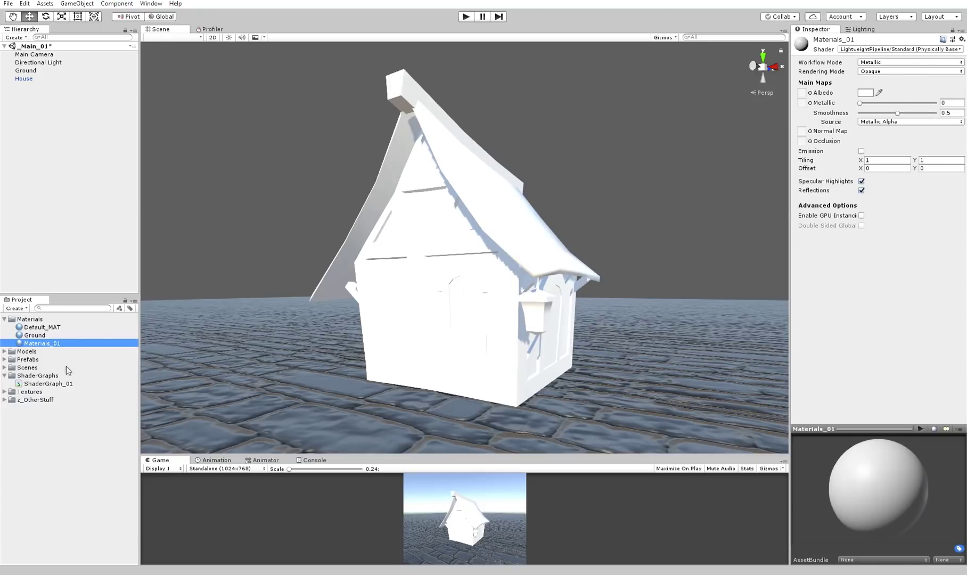
pyautogui.click(881, 49)
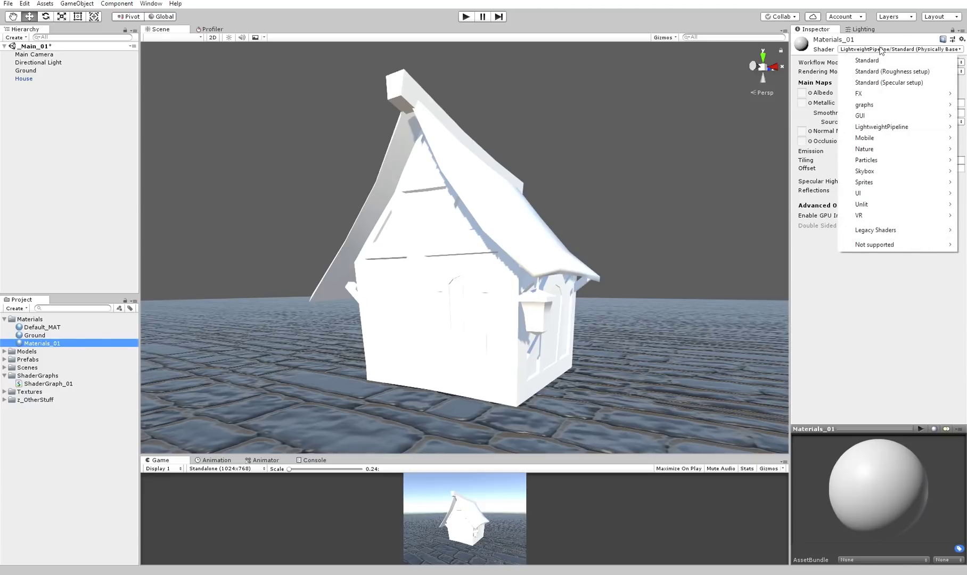
pyautogui.moveTo(884, 108)
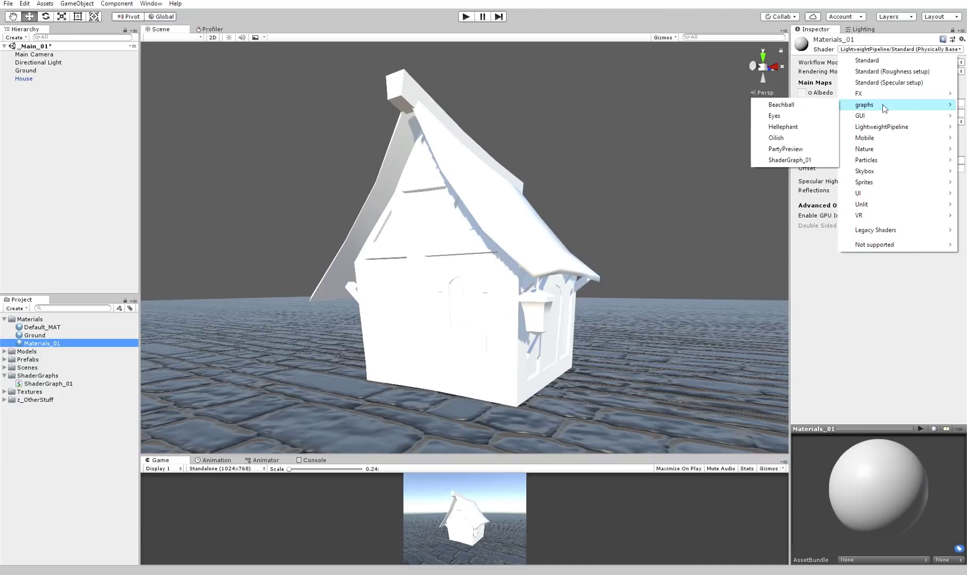
pyautogui.click(801, 160)
# Select the house in the scene and check which shader its material uses
pyautogui.click(54, 375)
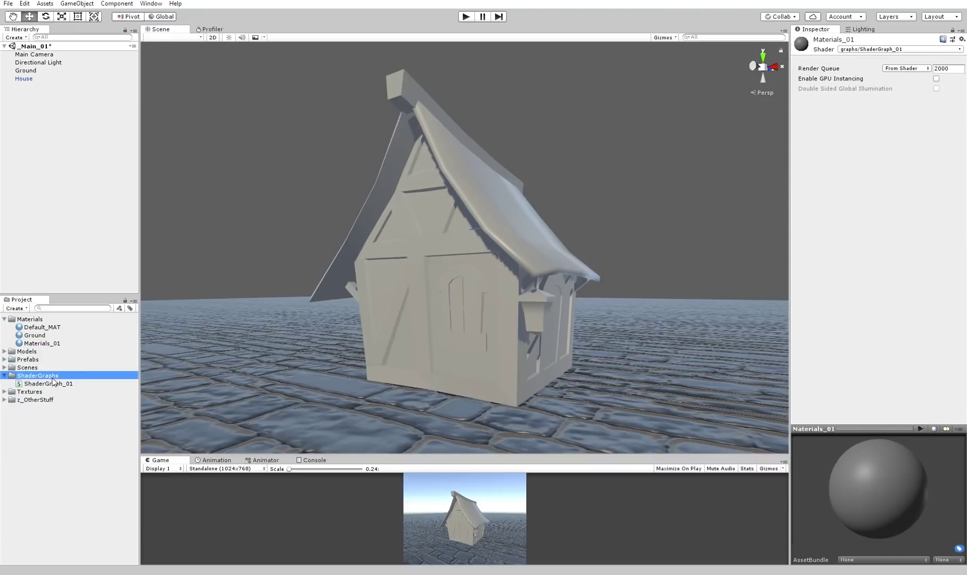
pyautogui.click(54, 383)
pyautogui.click(388, 243)
pyautogui.keyDown('alt'); pyautogui.moveTo(388, 241); pyautogui.dragTo(410, 267); pyautogui.keyUp('alt')
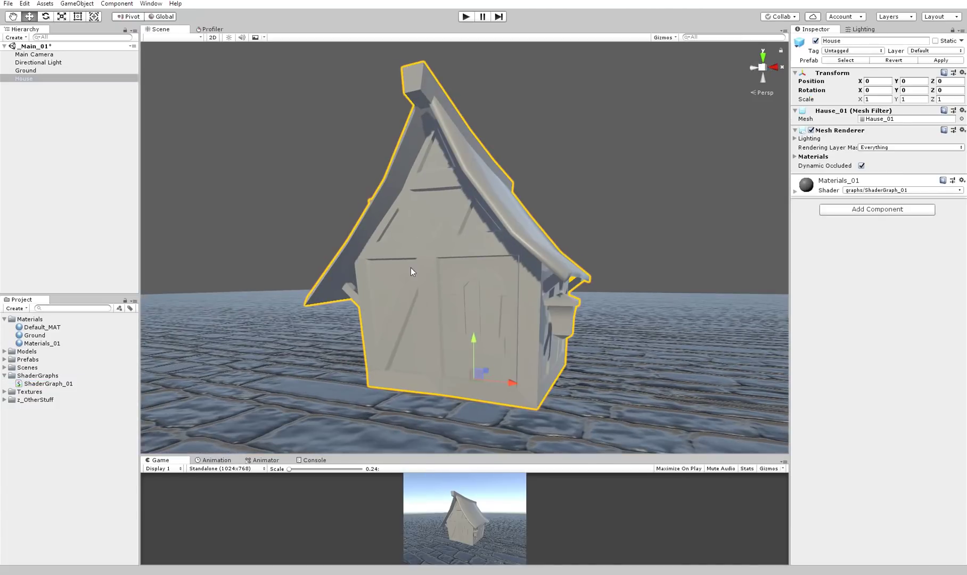
# Browse the shader categories available for Materials_01, including Sprites and Particles
pyautogui.click(54, 344)
pyautogui.click(875, 49)
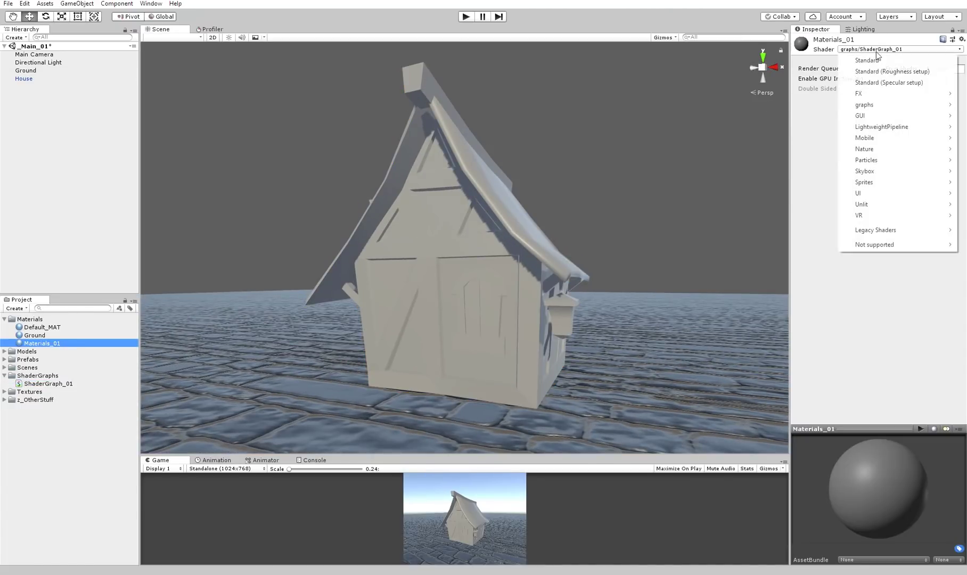
pyautogui.moveTo(888, 181)
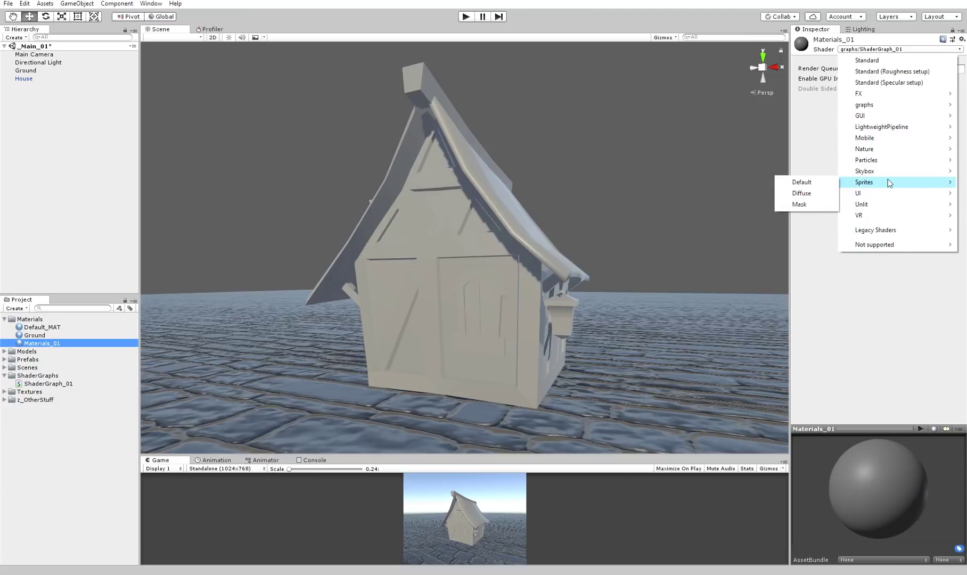
pyautogui.moveTo(888, 160)
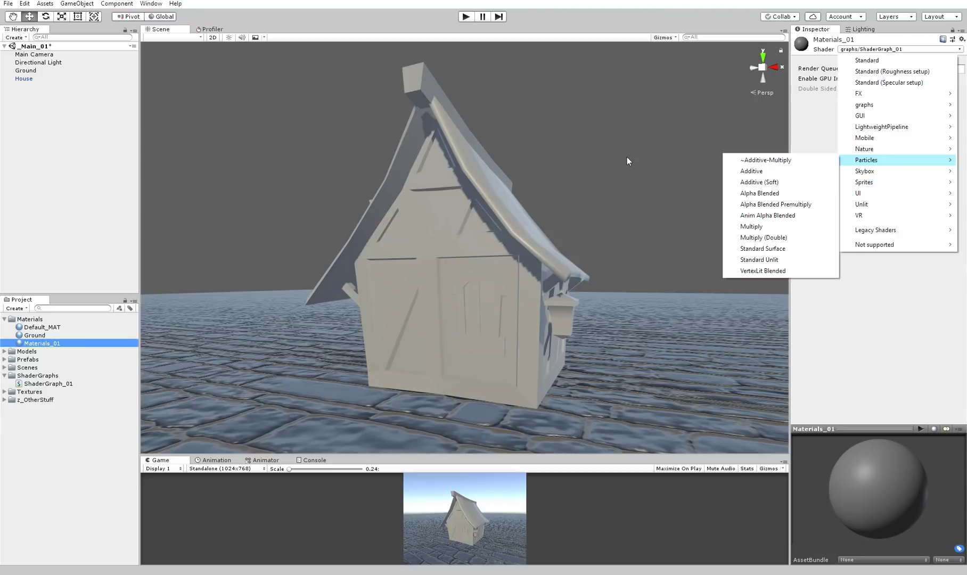
pyautogui.click(627, 157)
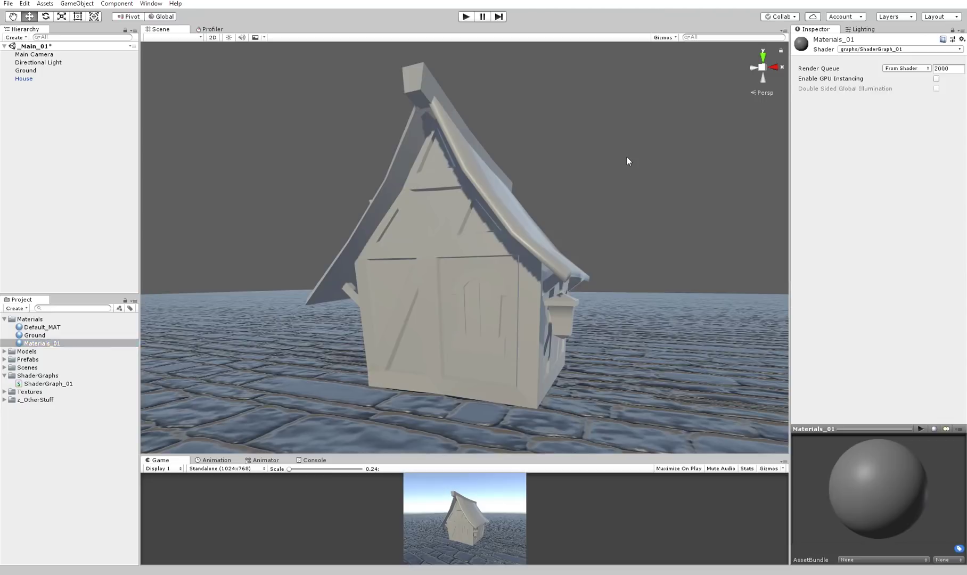
# Open ShaderGraph_01 in the shader editor and reposition the editor window
pyautogui.click(64, 335)
pyautogui.click(56, 383)
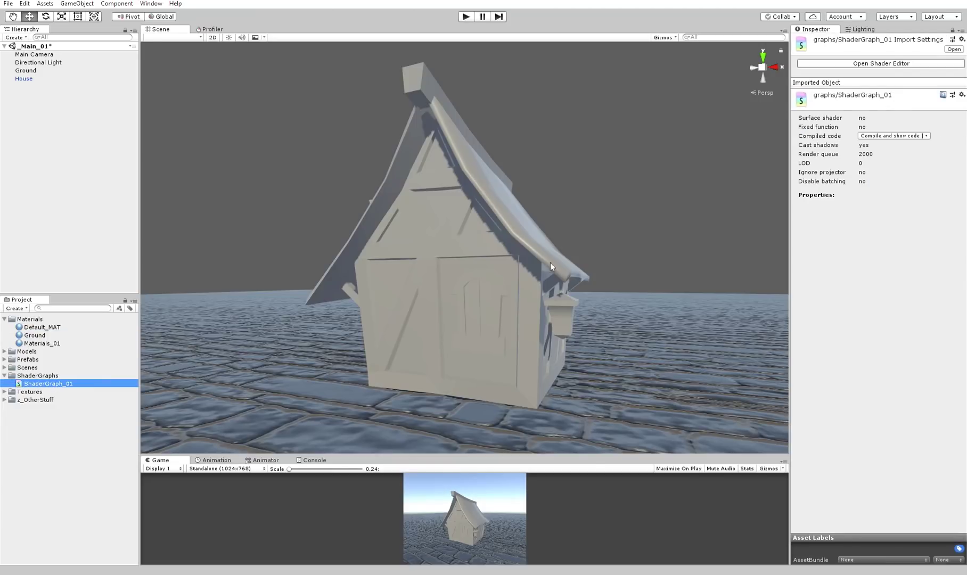
pyautogui.click(859, 63)
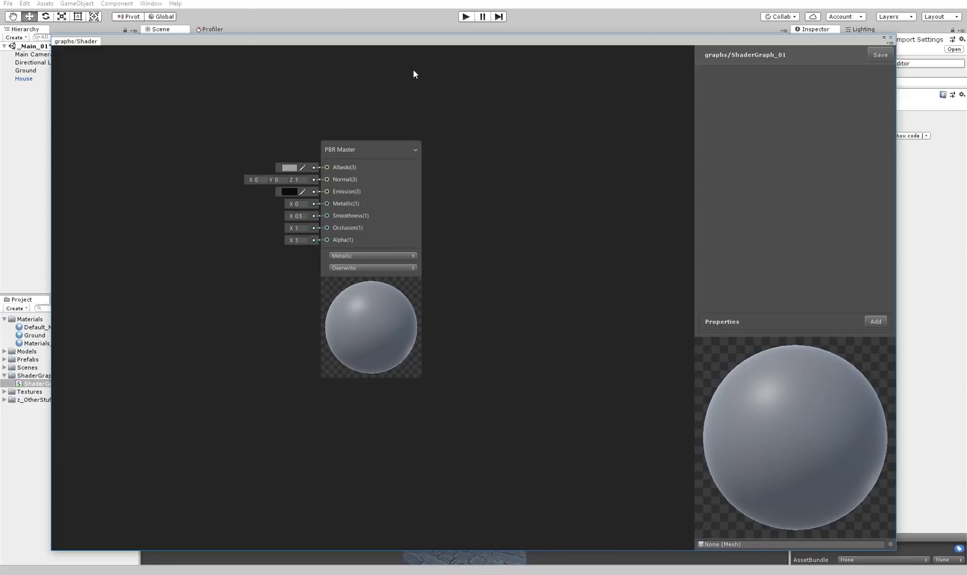
pyautogui.moveTo(426, 41); pyautogui.dragTo(439, 26)
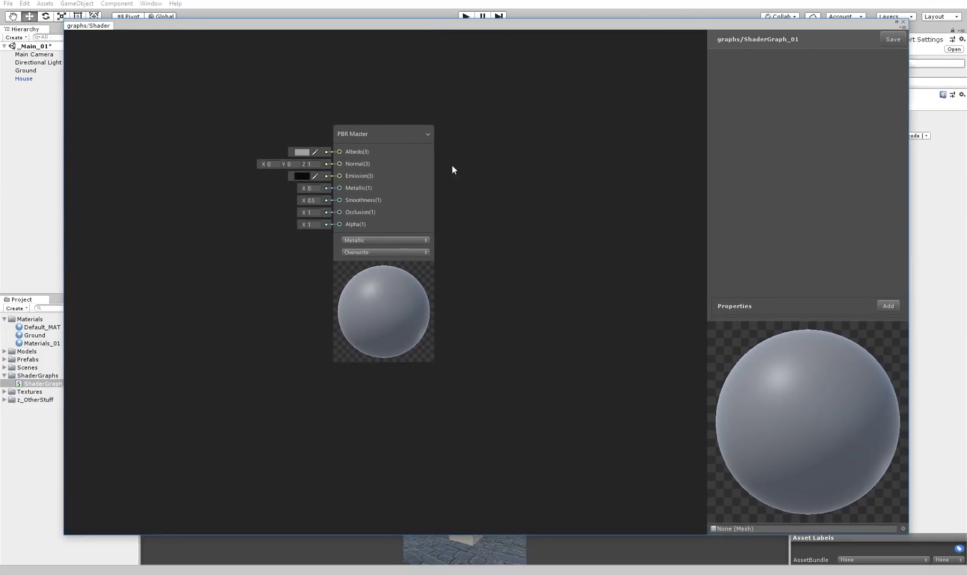
# Move the PBR Master node, collapse and re-expand it, and save the graph
pyautogui.moveTo(501, 172); pyautogui.dragTo(544, 196, button='middle')
pyautogui.moveTo(475, 169); pyautogui.dragTo(541, 163)
pyautogui.click(528, 161)
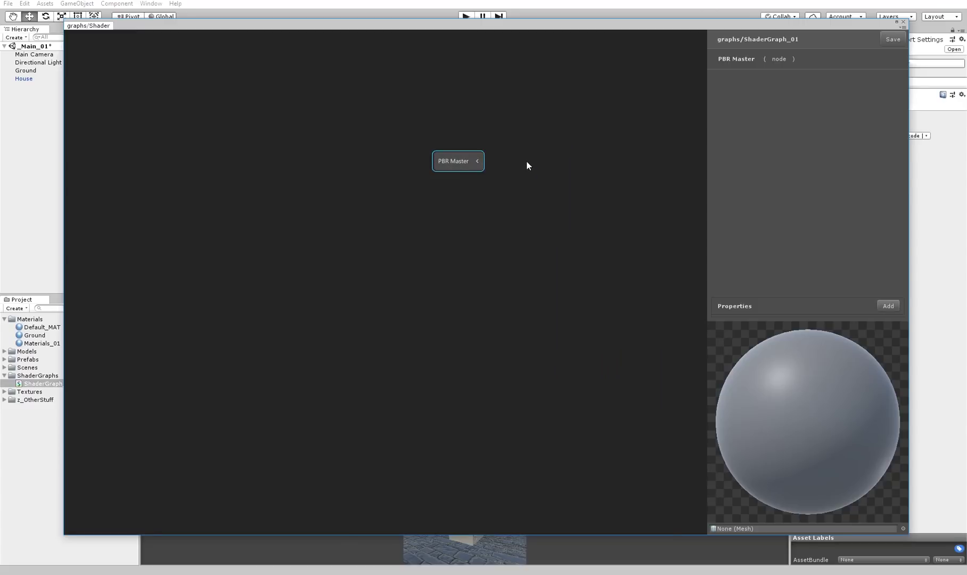
pyautogui.click(477, 162)
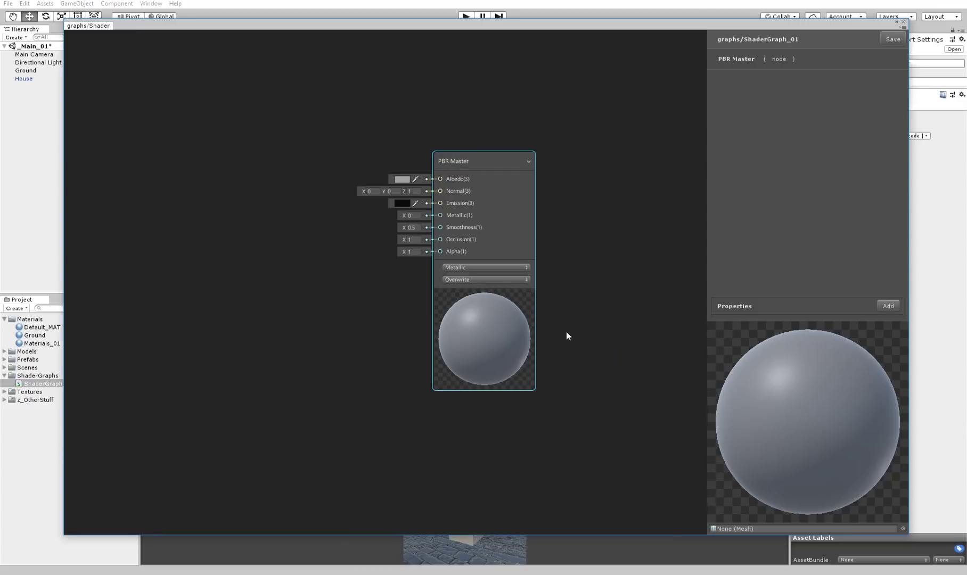
pyautogui.click(893, 42)
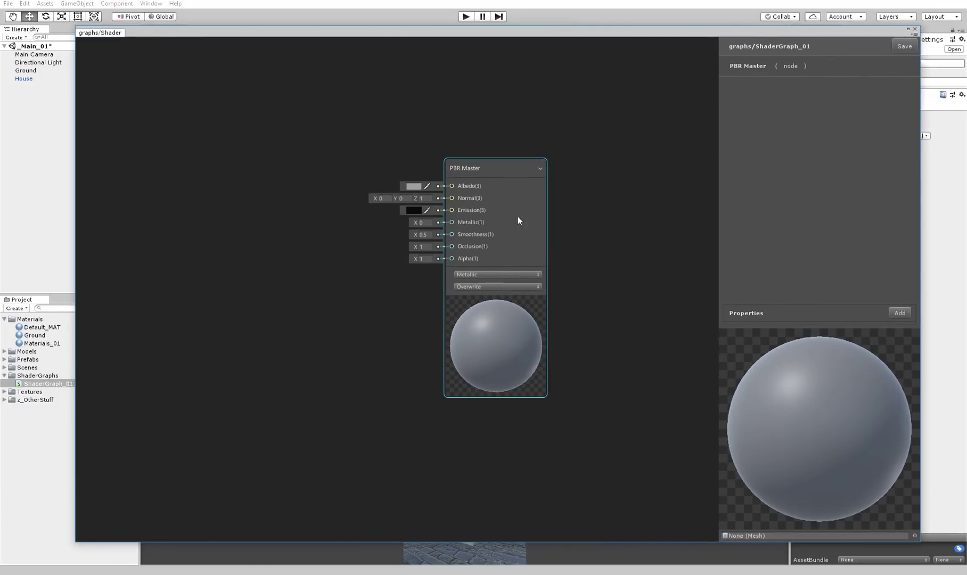
pyautogui.moveTo(416, 36)
pyautogui.mouseDown()
pyautogui.moveTo(475, 400)
pyautogui.moveTo(465, 122)
pyautogui.moveTo(417, 47)
pyautogui.mouseUp()
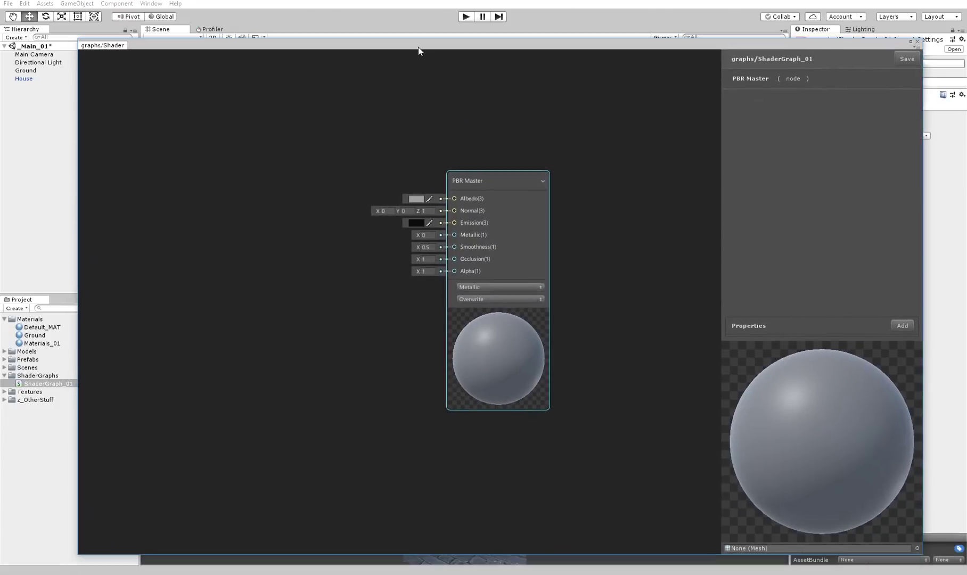
# Browse the node creation categories, including Input and Artistic, to see which kinds of nodes are offered
pyautogui.rightClick(250, 149)
pyautogui.click(204, 232)
pyautogui.rightClick(203, 232)
pyautogui.click(241, 192)
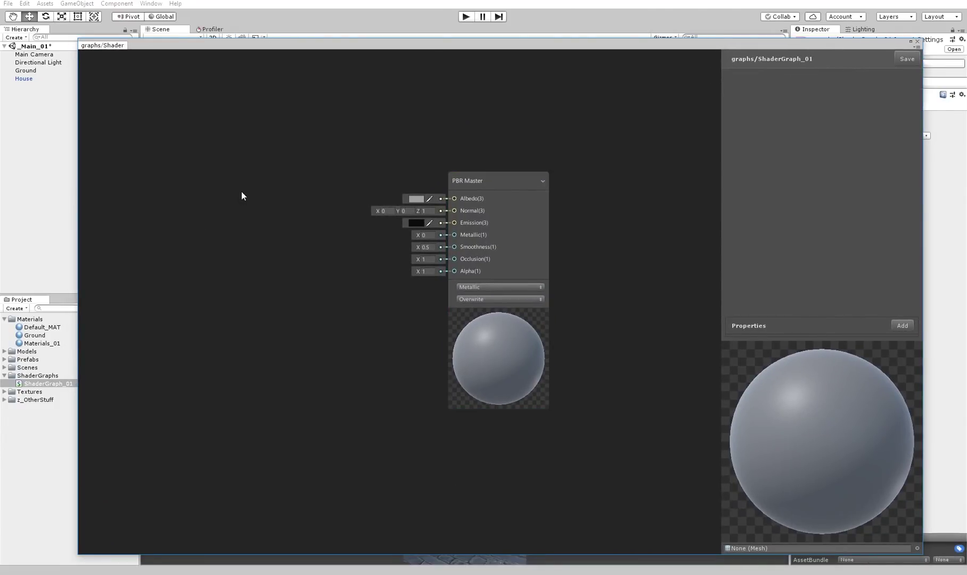
pyautogui.rightClick(221, 186)
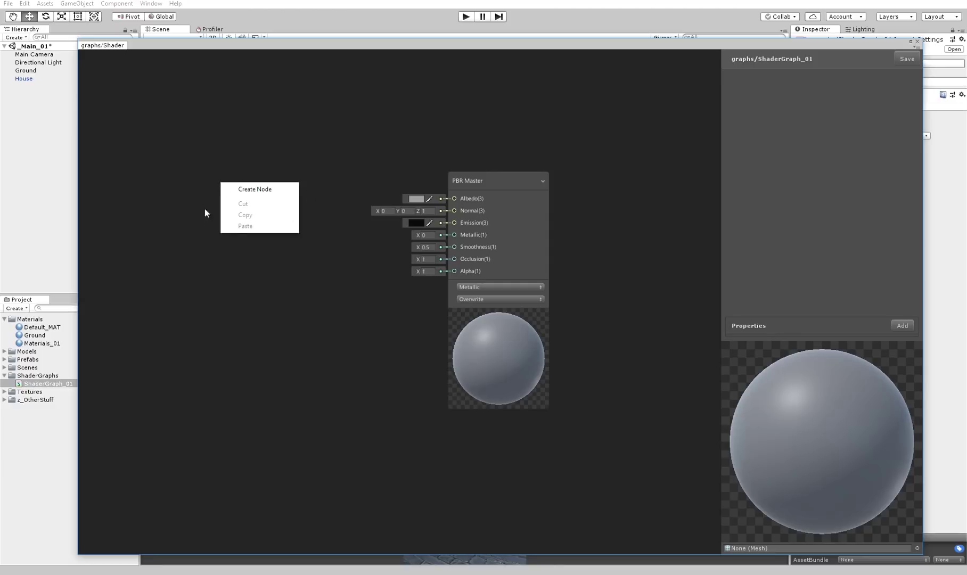
pyautogui.click(278, 190)
pyautogui.click(197, 225)
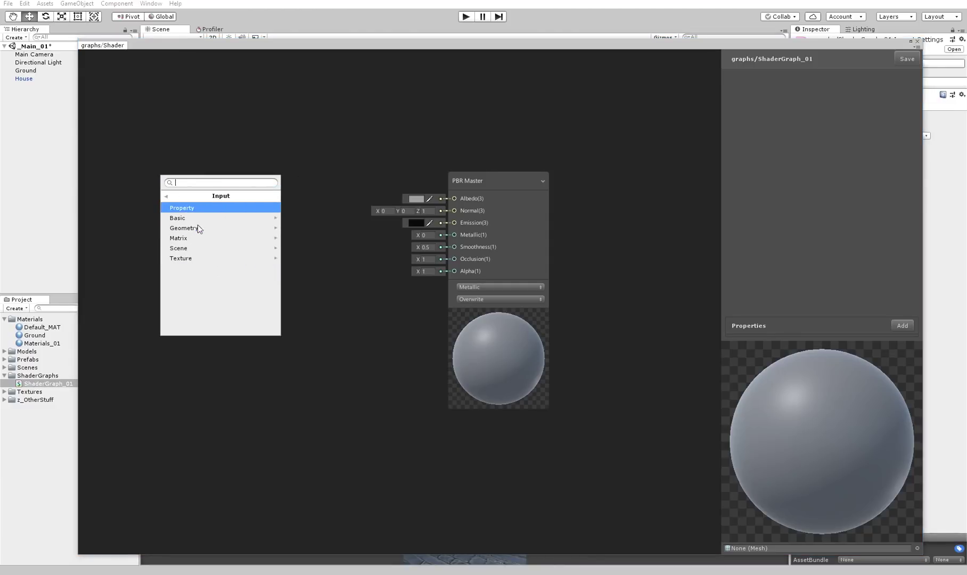
pyautogui.press('Left')
pyautogui.click(199, 219)
pyautogui.press('Left')
pyautogui.click(202, 208)
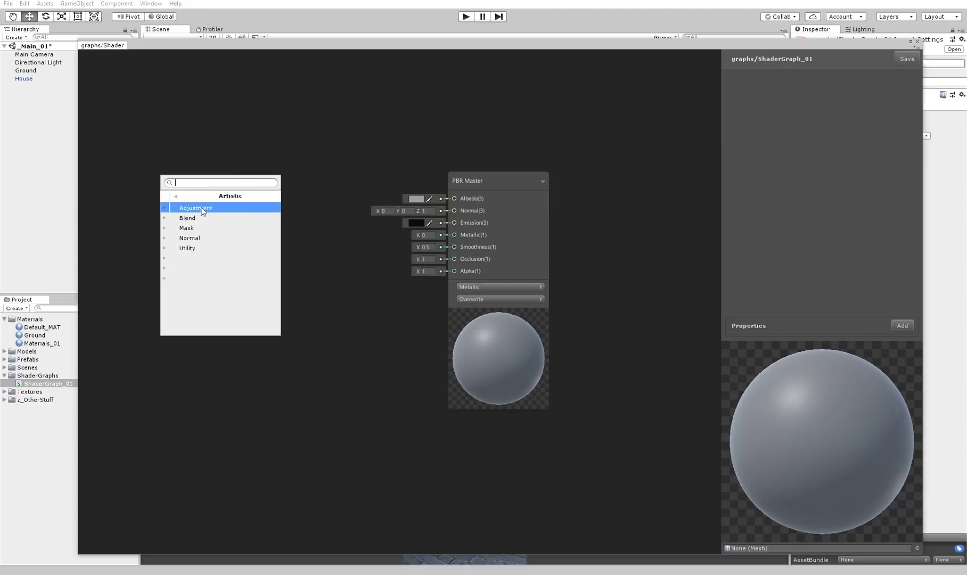
pyautogui.click(285, 206)
# Add a Color node to the graph and place it to the upper left of the PBR Master node
pyautogui.moveTo(386, 252); pyautogui.dragTo(298, 314, button='middle')
pyautogui.scroll(-6, 297, 314)
pyautogui.scroll(10, 386, 367)
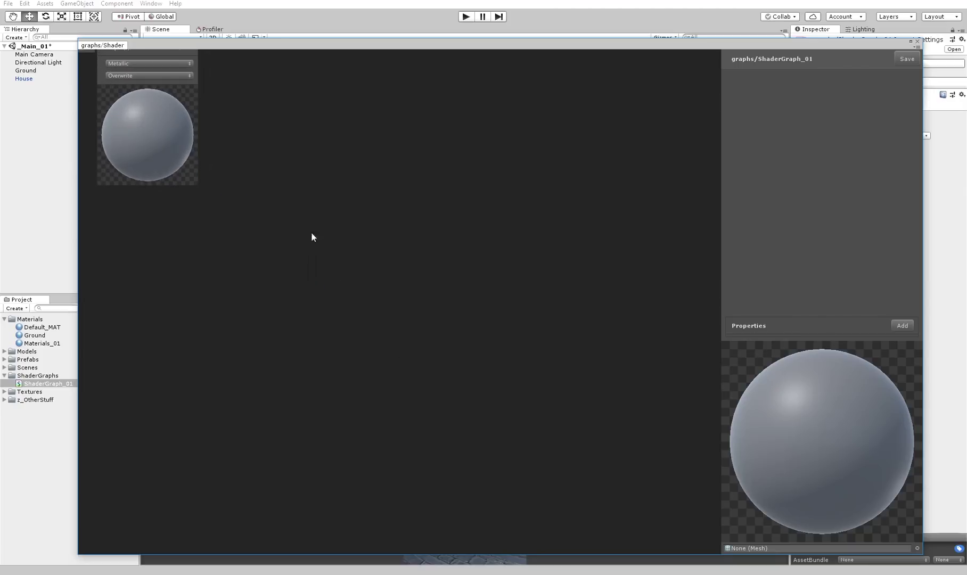
pyautogui.moveTo(276, 205); pyautogui.dragTo(647, 405, button='middle')
pyautogui.moveTo(301, 257); pyautogui.dragTo(361, 315, button='middle')
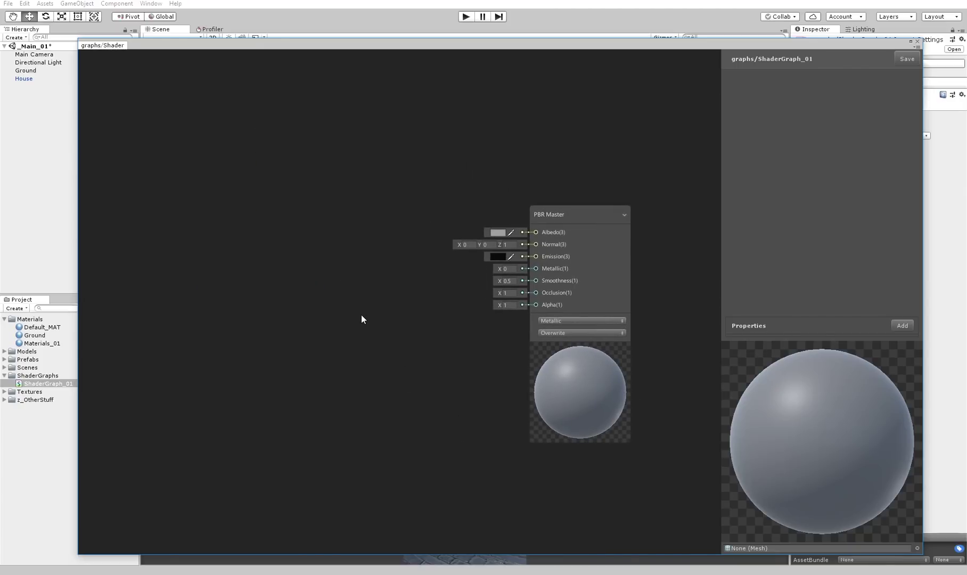
pyautogui.rightClick(303, 240)
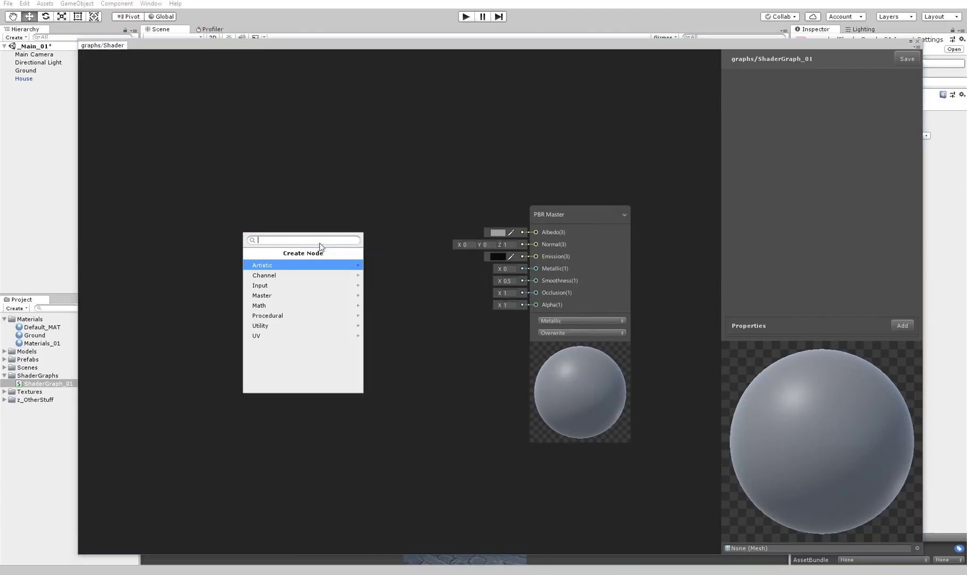
pyautogui.click(271, 274)
pyautogui.press('Left')
pyautogui.click(266, 293)
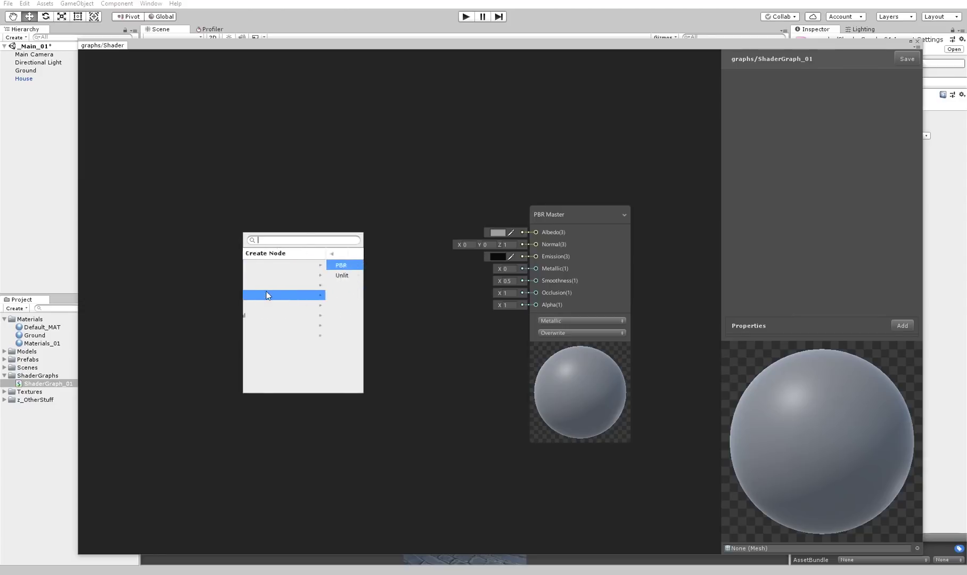
pyautogui.click(271, 258)
pyautogui.write('color')
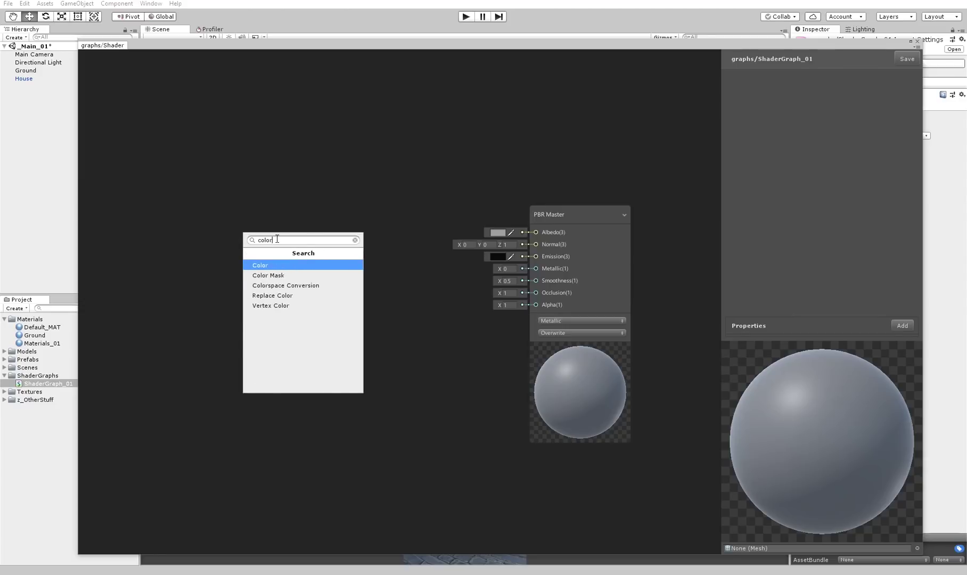
pyautogui.press('Return')
pyautogui.moveTo(308, 250); pyautogui.dragTo(228, 170)
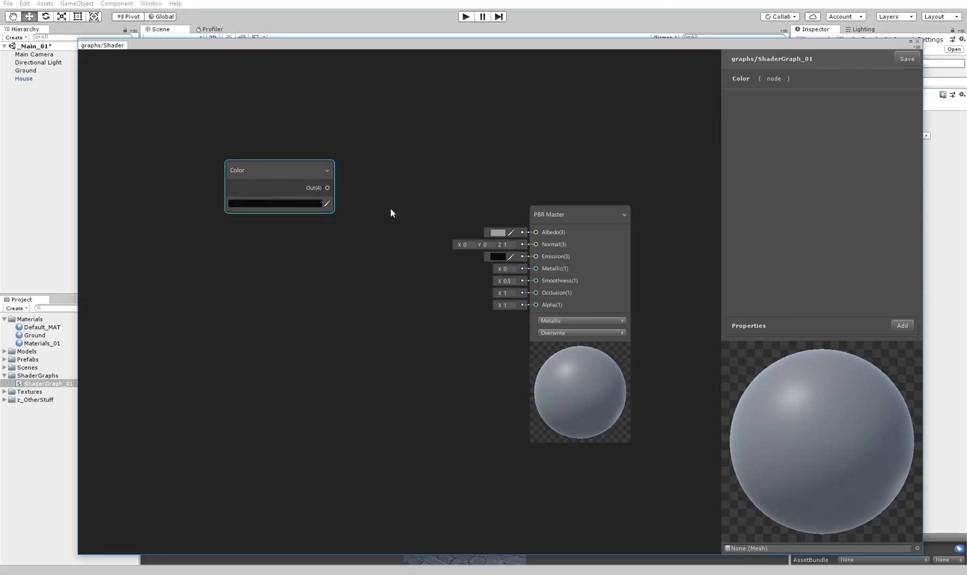
# Try connecting the Color node's output to the UV input of a new Sample Texture 2D node, and delete that node
pyautogui.moveTo(328, 188); pyautogui.dragTo(373, 215)
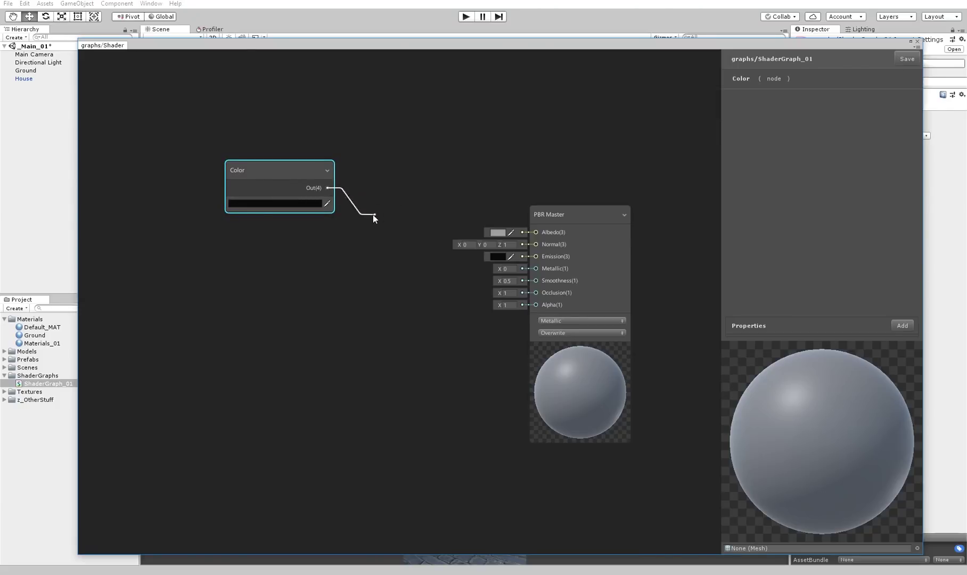
pyautogui.moveTo(327, 186)
pyautogui.mouseDown()
pyautogui.moveTo(199, 220)
pyautogui.moveTo(324, 234)
pyautogui.moveTo(326, 189)
pyautogui.mouseUp()
pyautogui.click(529, 247)
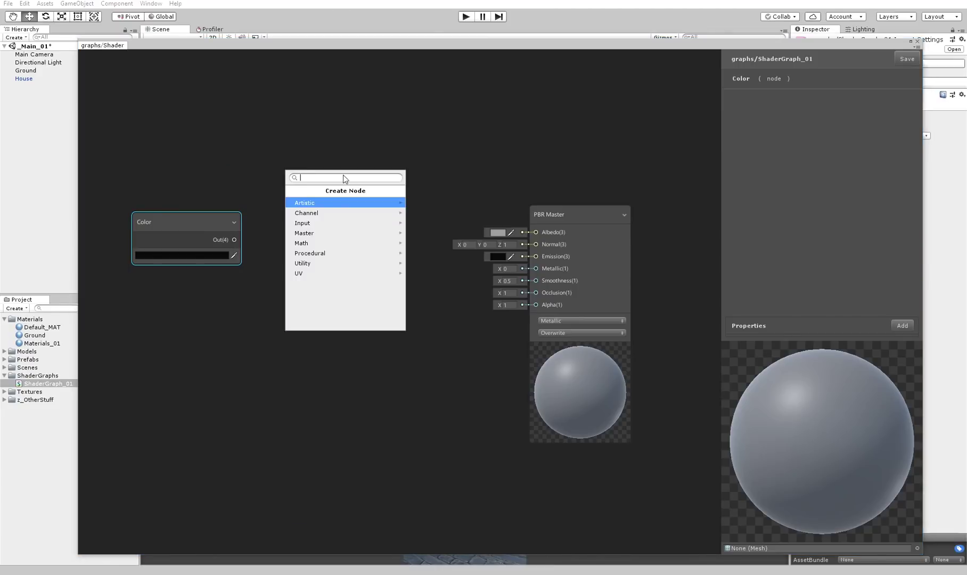
pyautogui.write('texture')
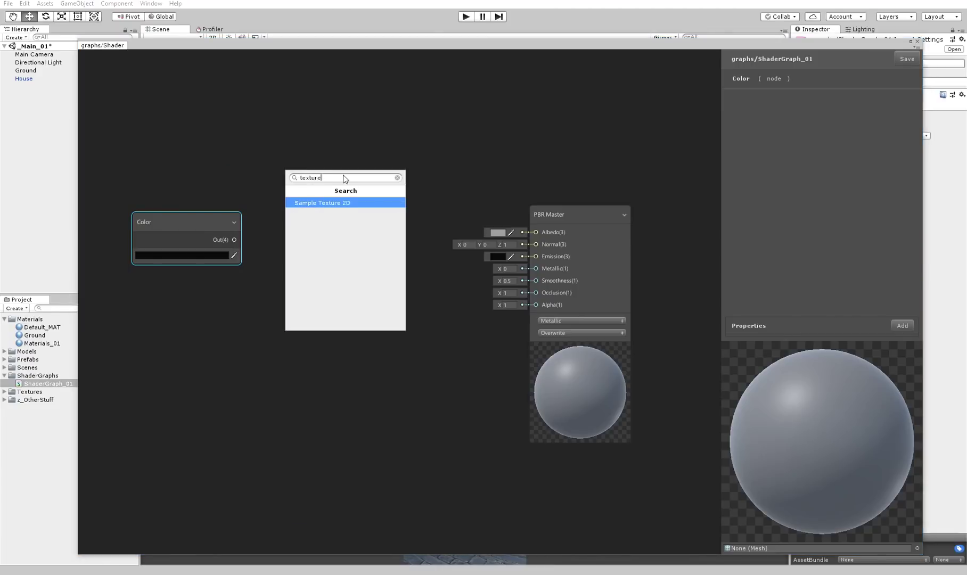
pyautogui.press('Return')
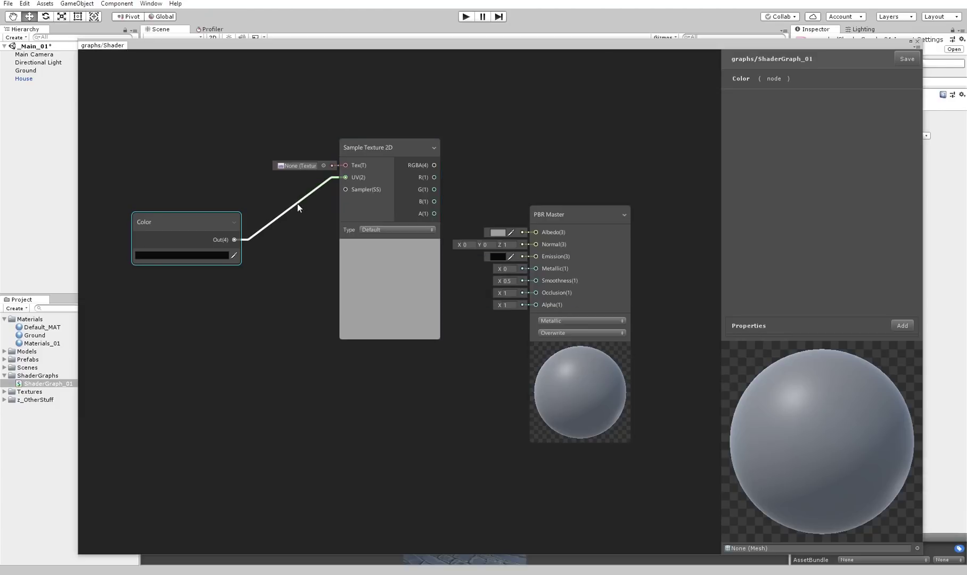
pyautogui.moveTo(244, 237); pyautogui.dragTo(348, 189)
pyautogui.click(364, 151)
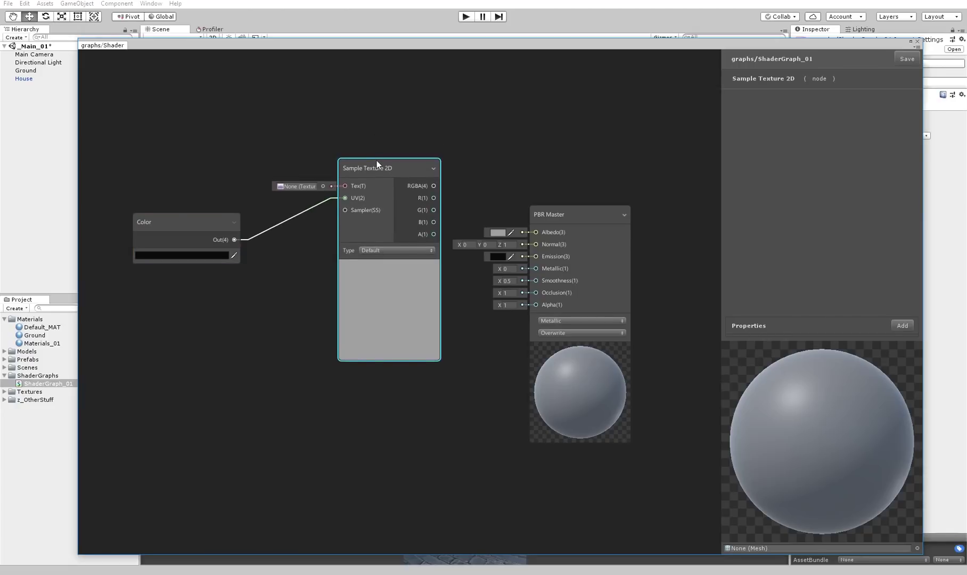
pyautogui.press('Delete')
# Connect the Color node's output to the Albedo input of the PBR Master node and save the graph
pyautogui.moveTo(193, 222); pyautogui.dragTo(536, 233)
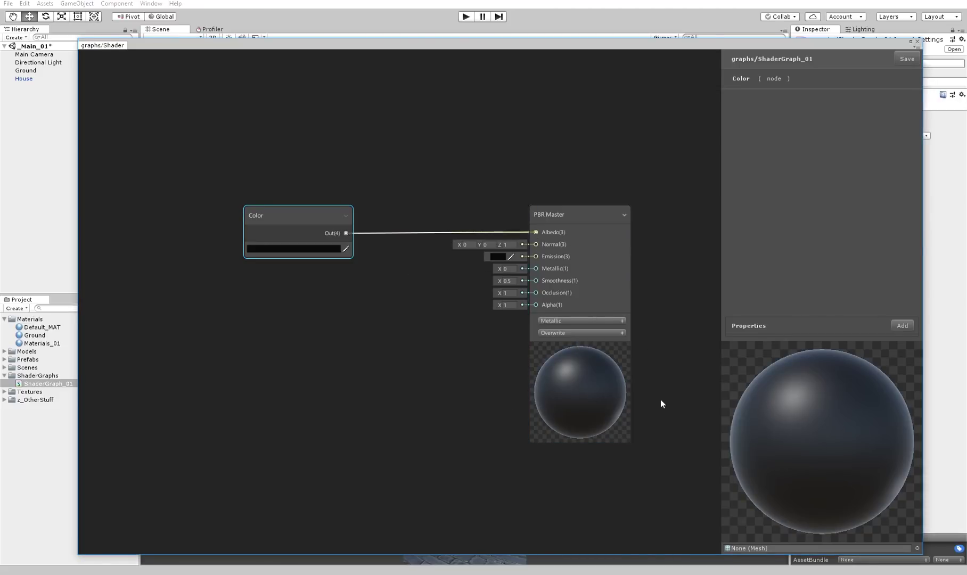
pyautogui.click(898, 58)
# Check the saved shader on the house and expand its Materials_01 settings
pyautogui.moveTo(788, 46); pyautogui.dragTo(738, 427)
pyautogui.keyDown('alt'); pyautogui.moveTo(574, 290); pyautogui.dragTo(537, 271); pyautogui.keyUp('alt')
pyautogui.click(476, 275)
pyautogui.click(802, 191)
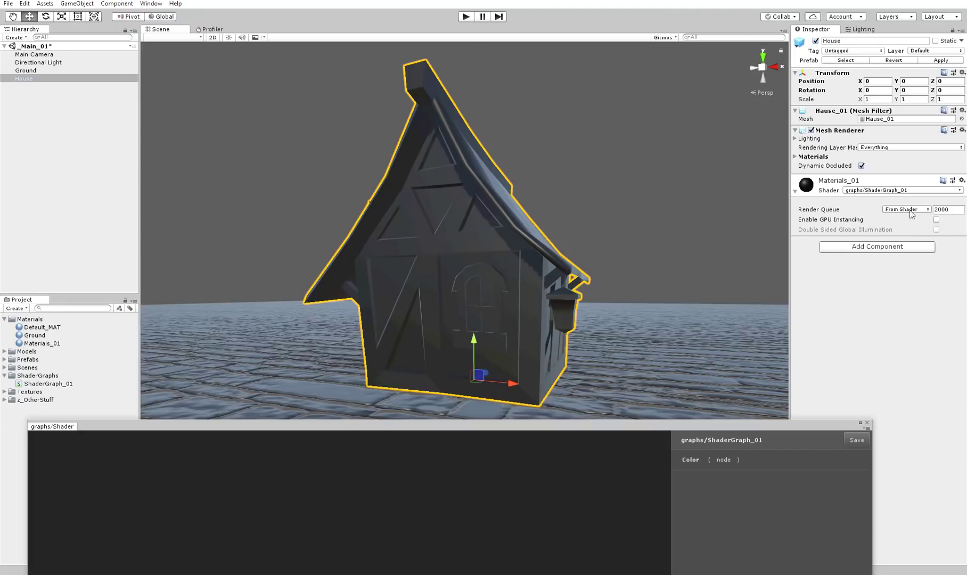
# Set the Color node to pure red (FF0000) and save the graph
pyautogui.moveTo(548, 424); pyautogui.dragTo(571, 93)
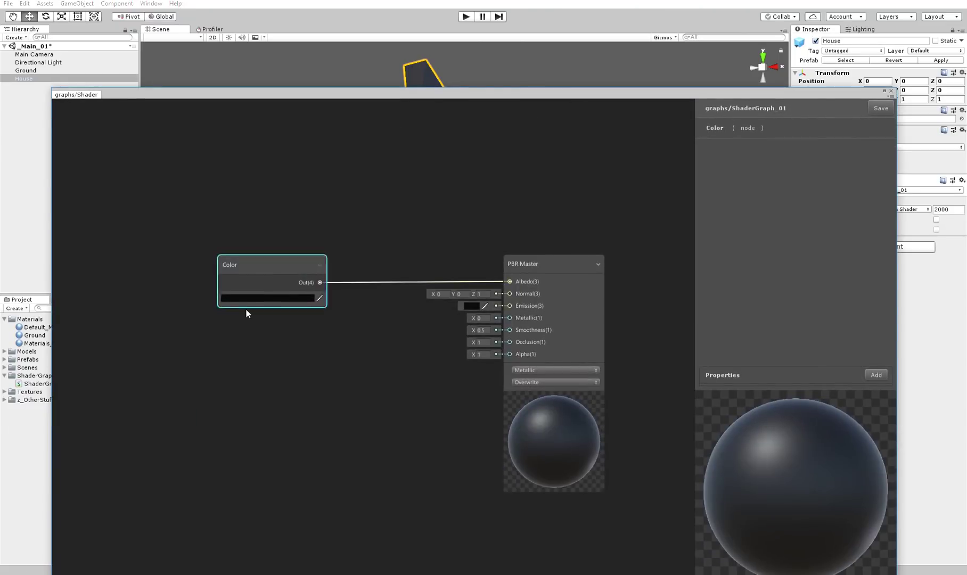
pyautogui.click(249, 297)
pyautogui.moveTo(82, 66); pyautogui.dragTo(96, 53)
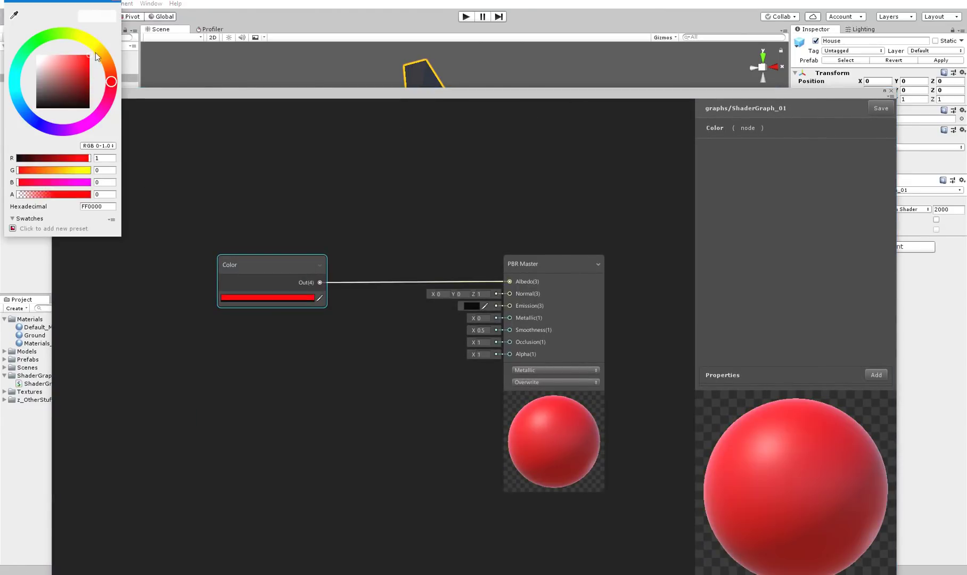
pyautogui.click(394, 183)
# Uncover the scene and inspect the recolored house from several angles
pyautogui.moveTo(811, 95); pyautogui.dragTo(762, 433)
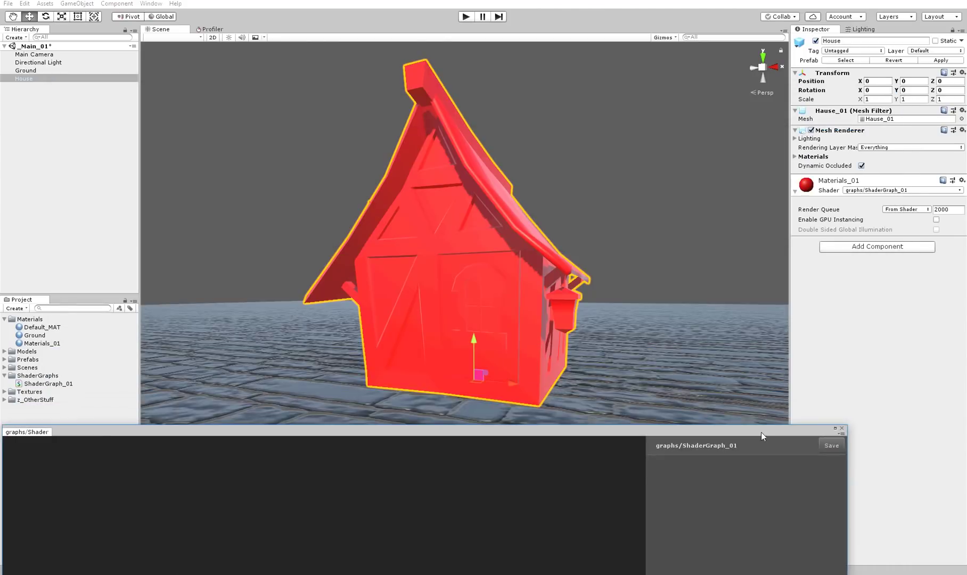
pyautogui.keyDown('alt'); pyautogui.moveTo(565, 253); pyautogui.dragTo(465, 237); pyautogui.keyUp('alt')
pyautogui.click(322, 228)
pyautogui.keyDown('alt'); pyautogui.moveTo(383, 248); pyautogui.dragTo(495, 266); pyautogui.keyUp('alt')
# Bring the graph editor back over the scene and rearrange the nodes with Color above and left of PBR Master
pyautogui.moveTo(309, 429); pyautogui.dragTo(349, 106)
pyautogui.moveTo(457, 106); pyautogui.dragTo(452, 38)
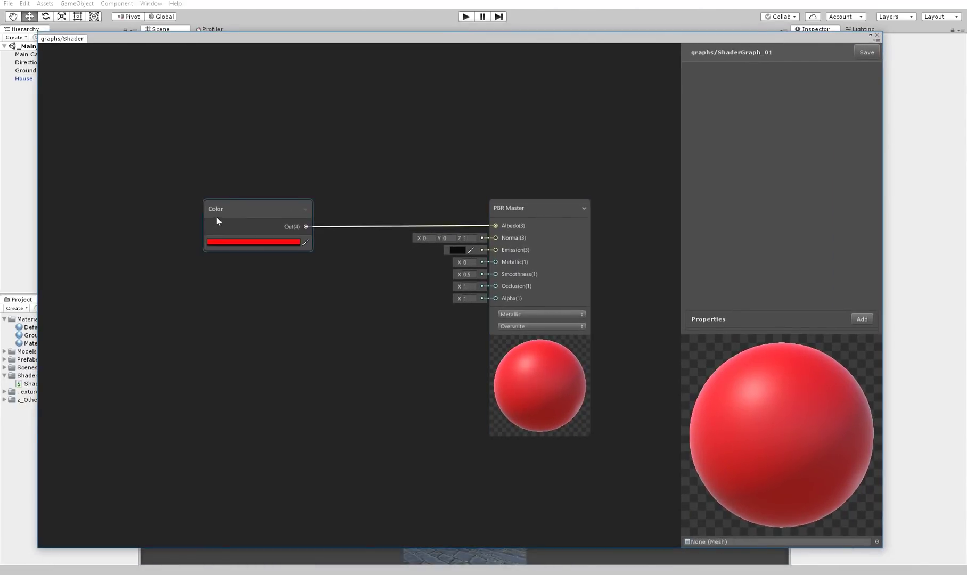
pyautogui.moveTo(242, 213); pyautogui.dragTo(289, 179)
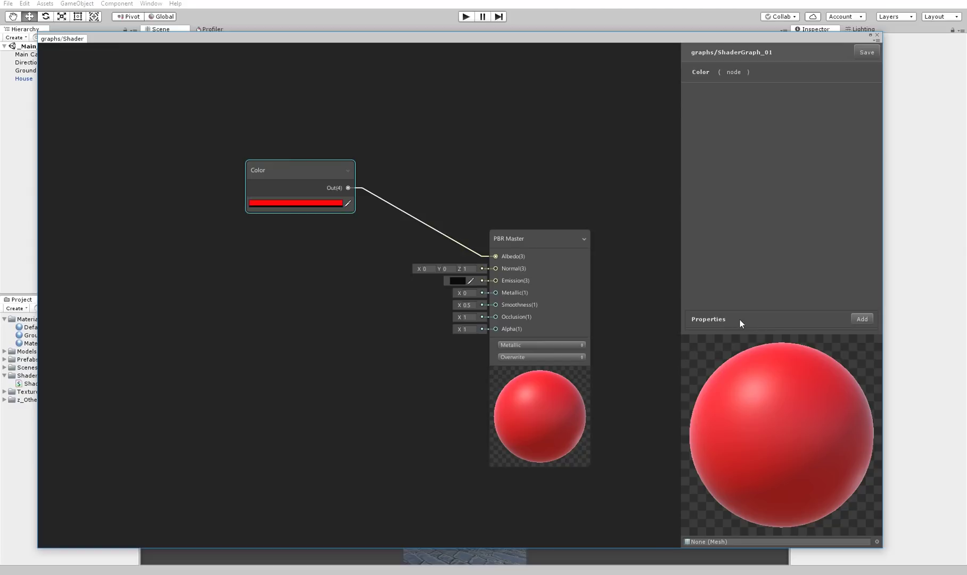
# Add a Color property named BaseColor to the graph
pyautogui.click(861, 320)
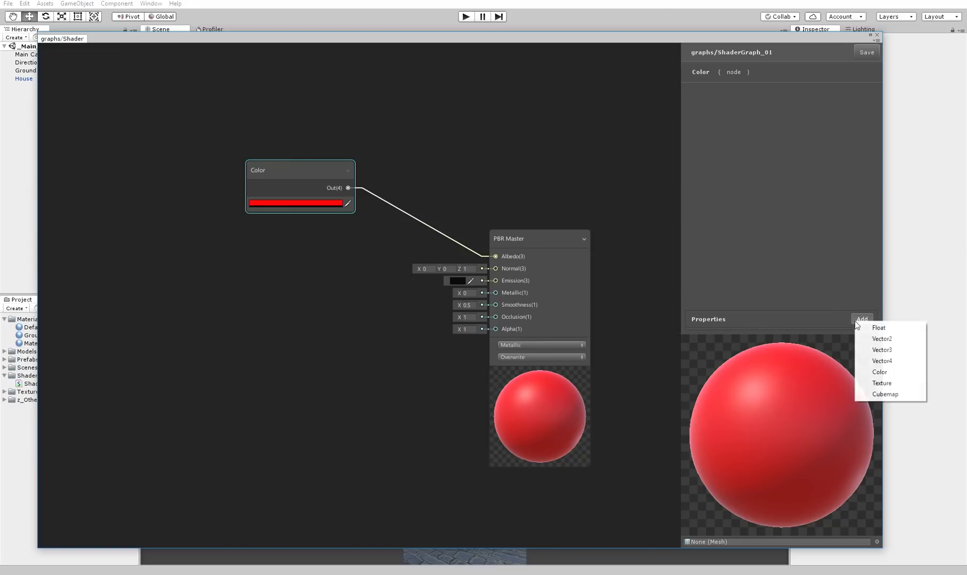
pyautogui.click(881, 372)
pyautogui.click(726, 321)
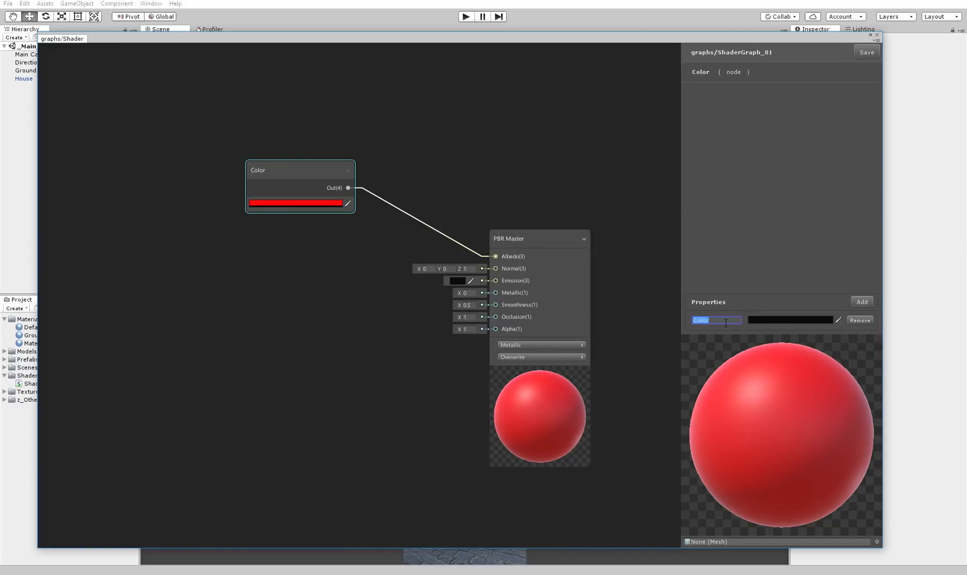
pyautogui.write('Base')
# Delete the Color node and create a Property node in its place
pyautogui.moveTo(329, 256); pyautogui.dragTo(343, 268, button='middle')
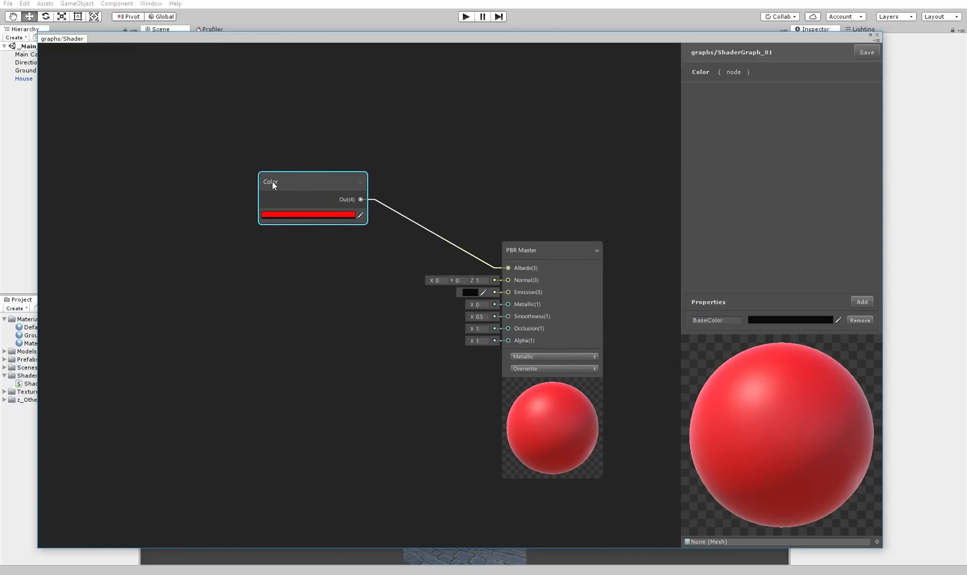
pyautogui.press('Delete')
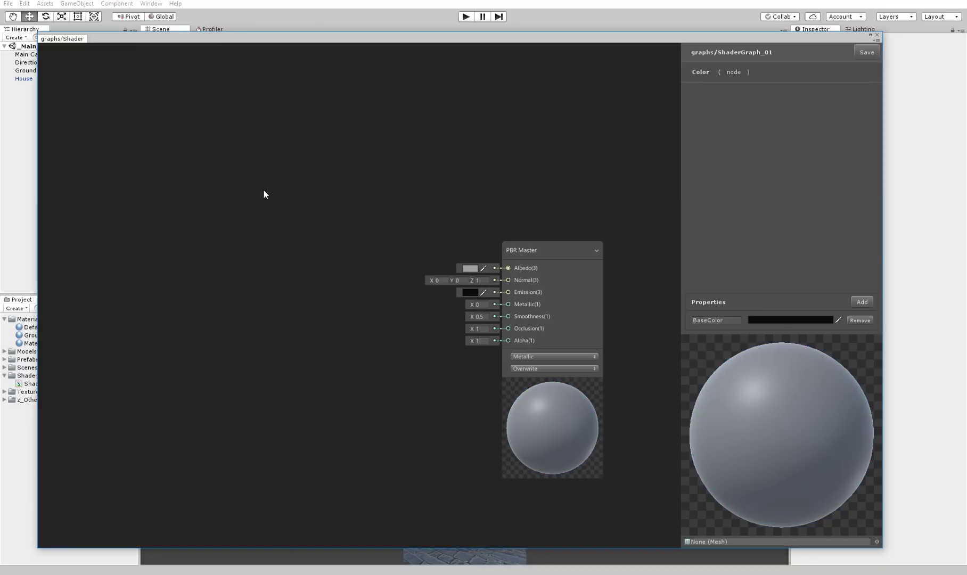
pyautogui.rightClick(264, 191)
pyautogui.click(279, 196)
pyautogui.write('pro')
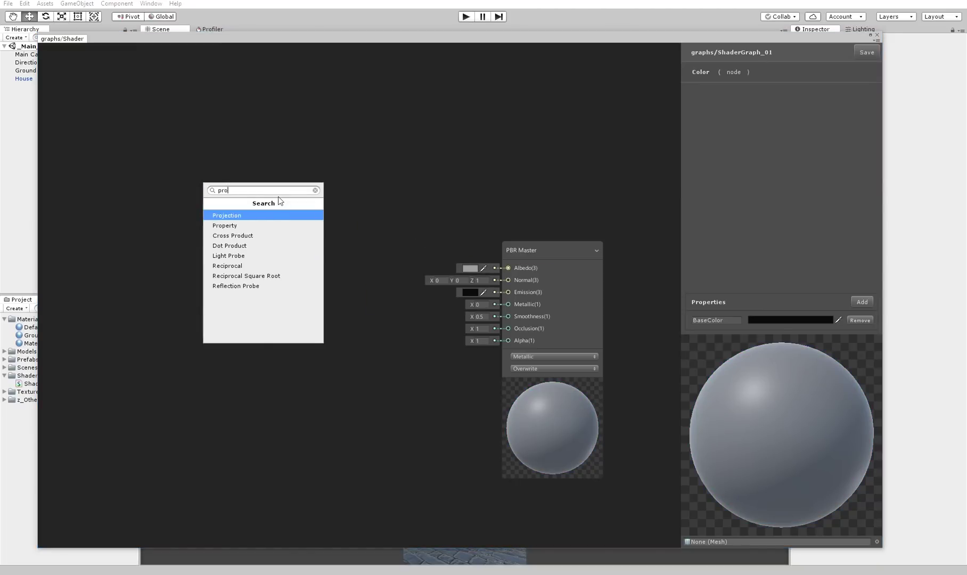
pyautogui.write('perty')
pyautogui.press('Return')
# Assign BaseColor to the Property node and connect its output to PBR Master's Albedo
pyautogui.click(285, 218)
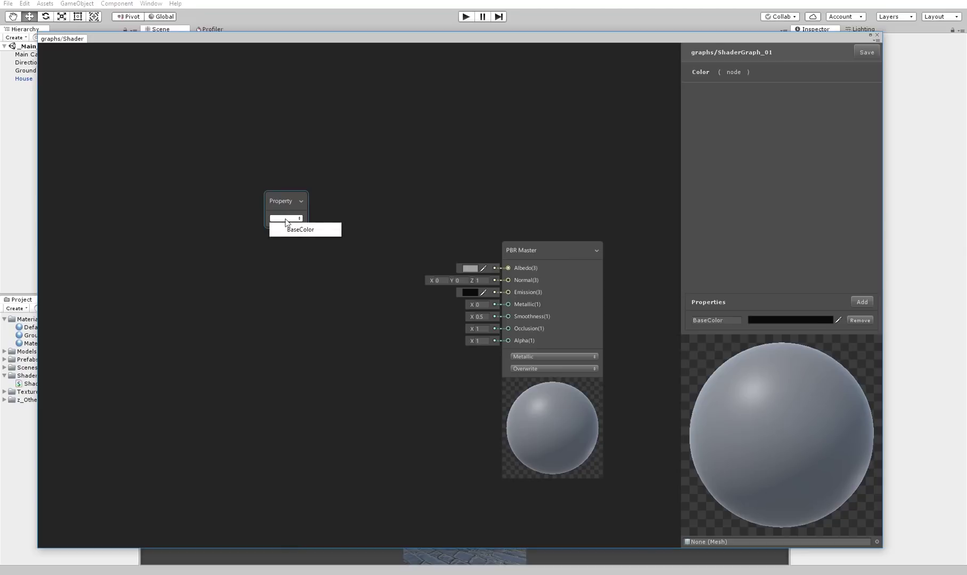
pyautogui.click(292, 229)
pyautogui.moveTo(300, 218); pyautogui.dragTo(508, 267)
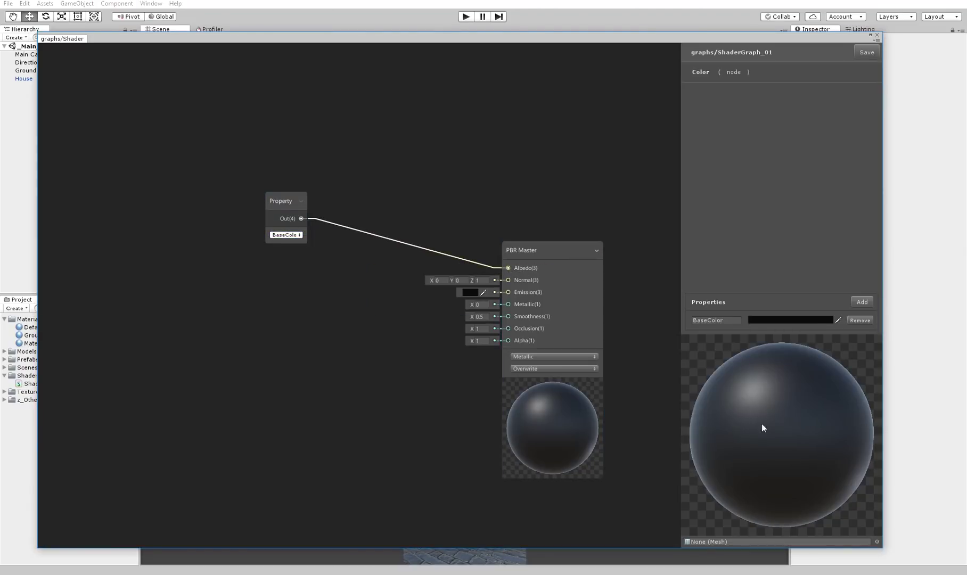
# Set the BaseColor property's default to yellow-green (CAEE42) and save the graph
pyautogui.click(783, 320)
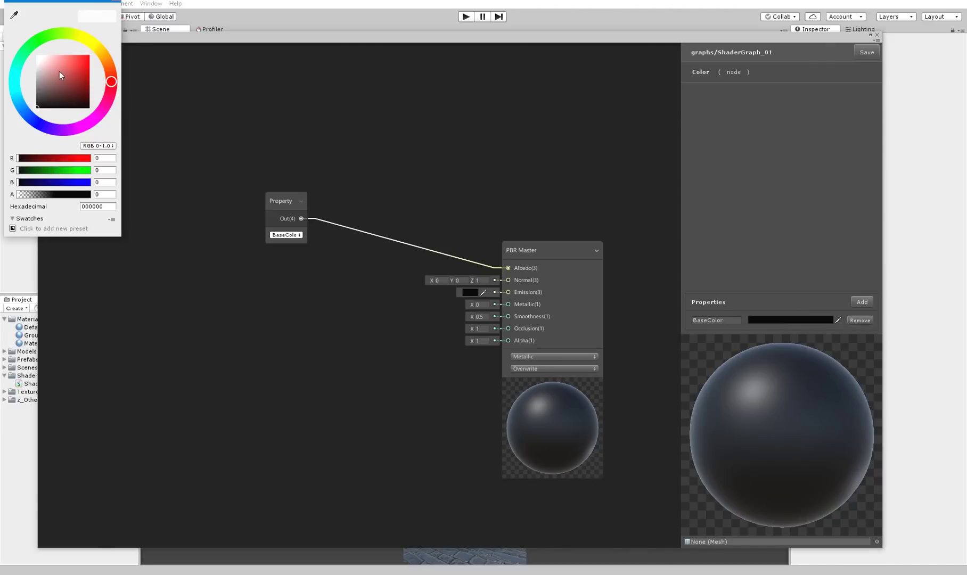
pyautogui.moveTo(59, 70)
pyautogui.mouseDown()
pyautogui.moveTo(108, 49)
pyautogui.moveTo(86, 66)
pyautogui.moveTo(75, 58)
pyautogui.mouseUp()
pyautogui.click(83, 37)
pyautogui.click(297, 74)
pyautogui.click(866, 50)
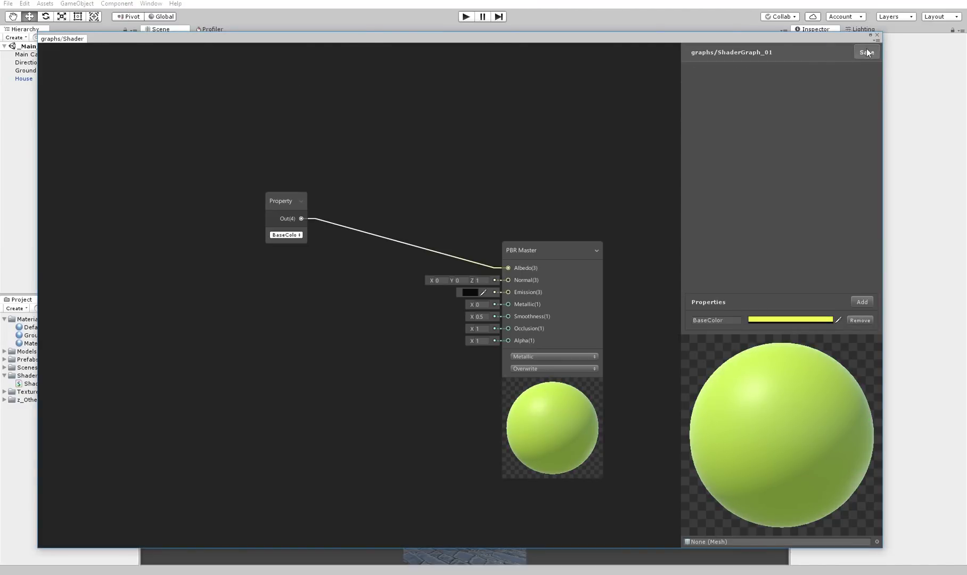
# Uncover the scene and inspect the house with the saved BaseColor shader
pyautogui.moveTo(743, 38); pyautogui.dragTo(679, 450)
pyautogui.click(541, 304)
pyautogui.keyDown('alt'); pyautogui.moveTo(525, 314); pyautogui.dragTo(549, 300); pyautogui.keyUp('alt')
# Set the Materials_01 BaseColor to pink (EE42AD) with alpha 1 and view the house from another angle
pyautogui.click(939, 207)
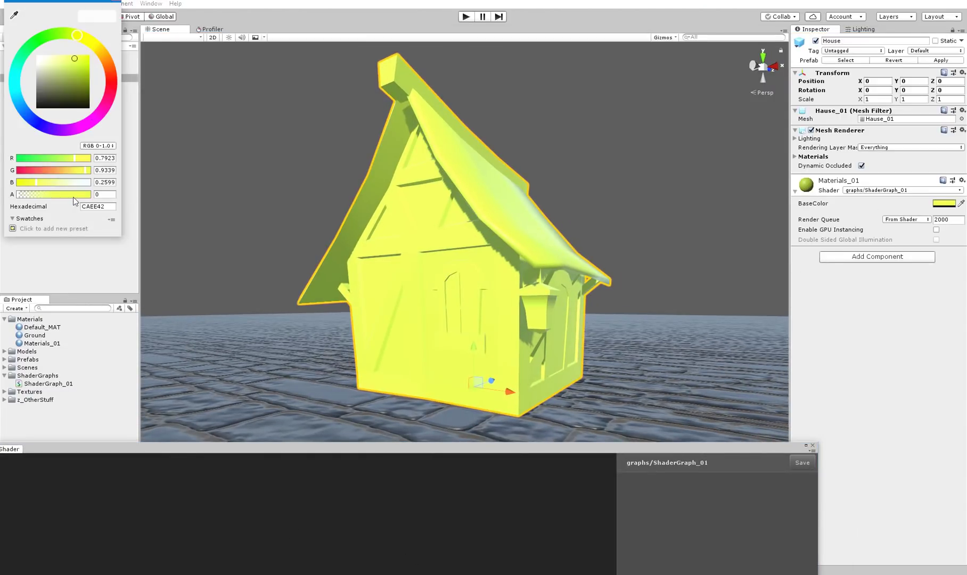
pyautogui.moveTo(63, 195); pyautogui.dragTo(130, 199)
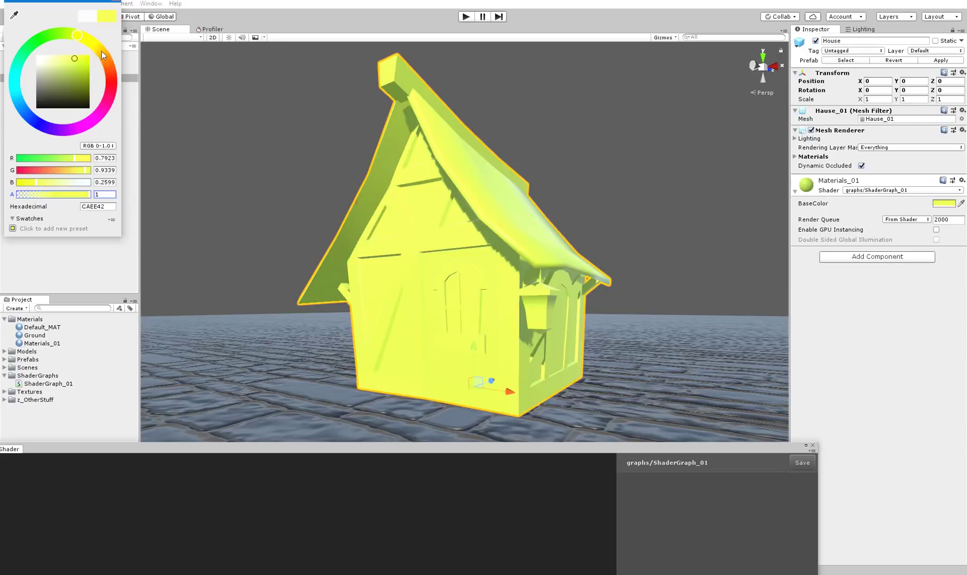
pyautogui.moveTo(101, 51); pyautogui.dragTo(113, 119)
pyautogui.click(596, 114)
pyautogui.keyDown('alt'); pyautogui.moveTo(612, 159); pyautogui.dragTo(521, 236); pyautogui.keyUp('alt')
pyautogui.click(490, 236)
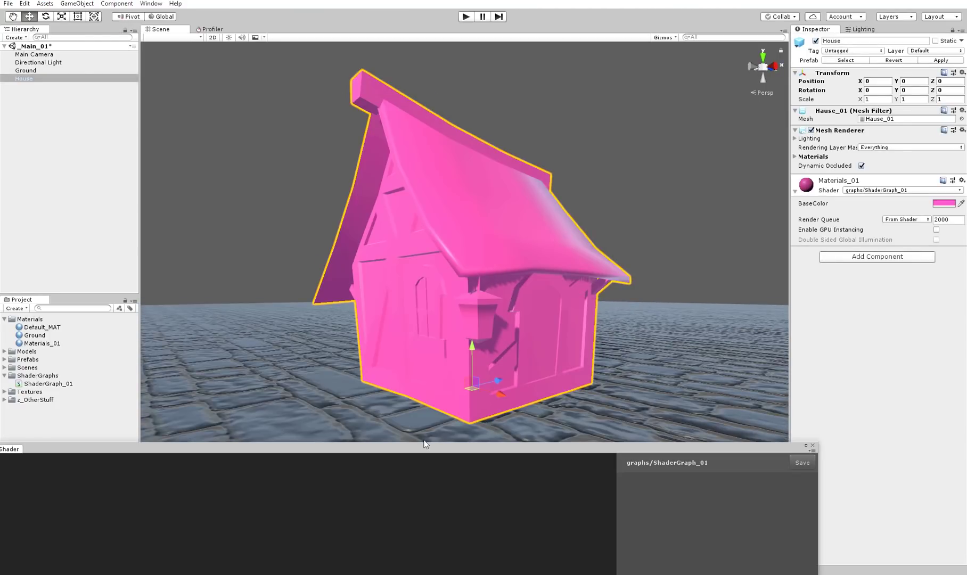
# Connect the BaseColor Property node to PBR Master's Alpha as well, switch its blending to AlphaBlend, and save the graph
pyautogui.moveTo(426, 443); pyautogui.dragTo(466, 26)
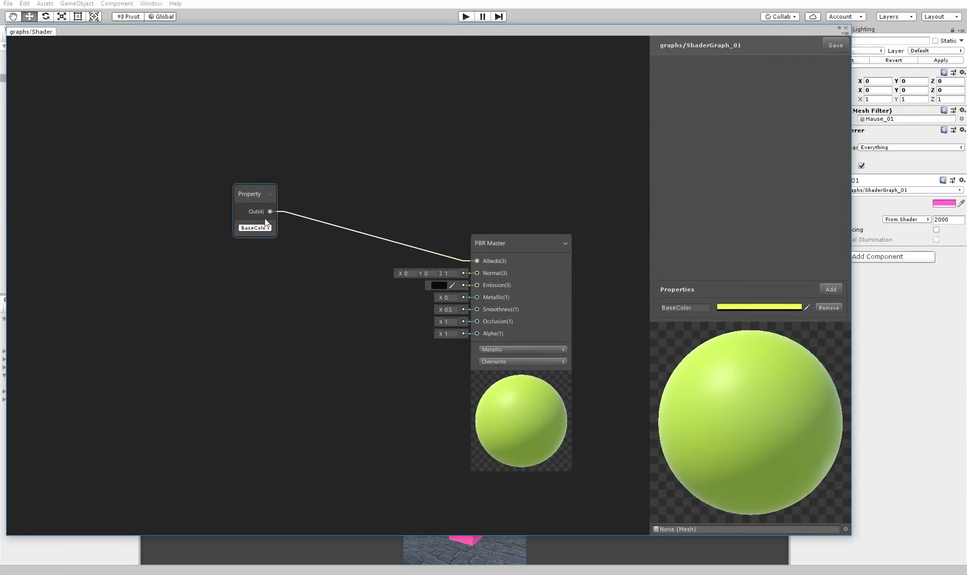
pyautogui.moveTo(270, 212); pyautogui.dragTo(322, 271)
pyautogui.moveTo(279, 228); pyautogui.dragTo(474, 335)
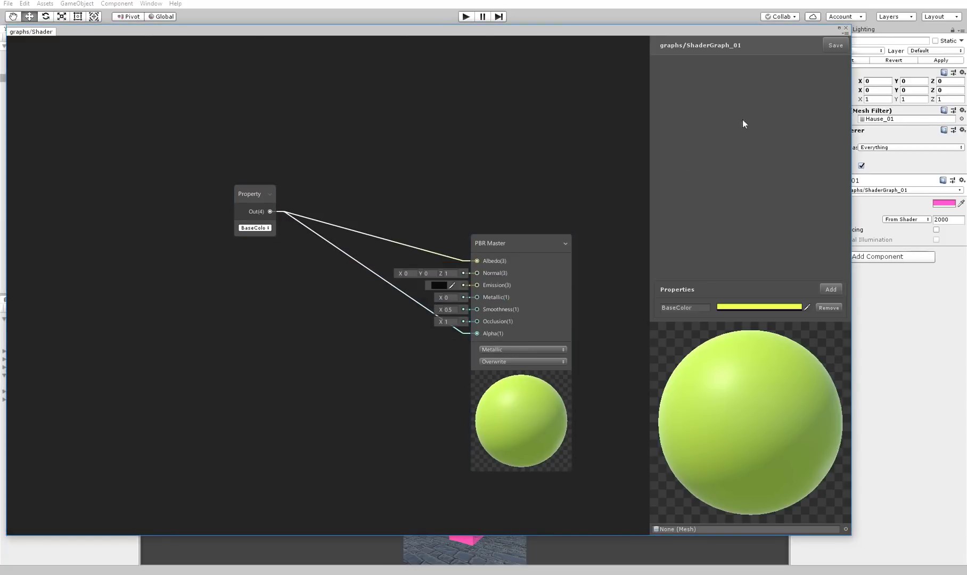
pyautogui.click(497, 362)
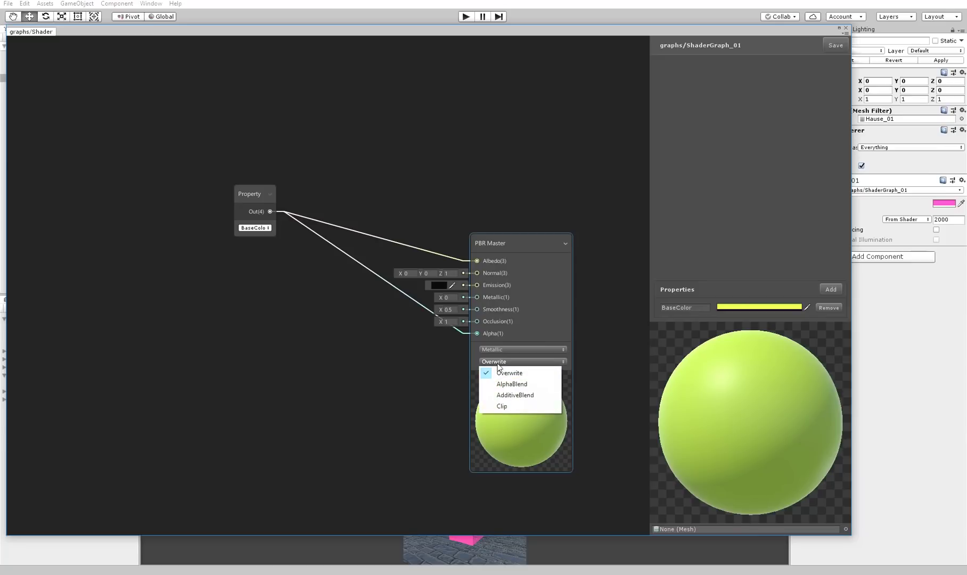
pyautogui.click(512, 384)
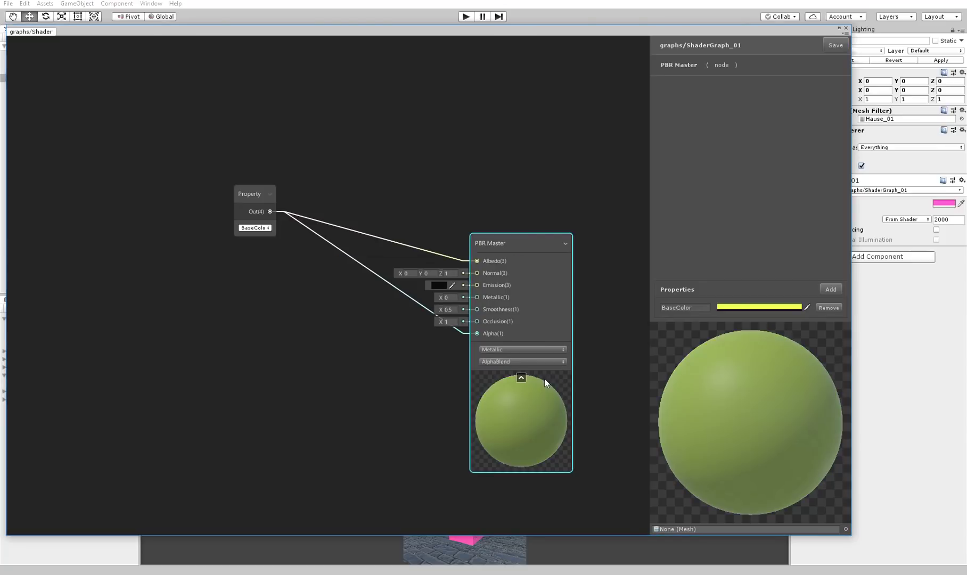
pyautogui.click(833, 45)
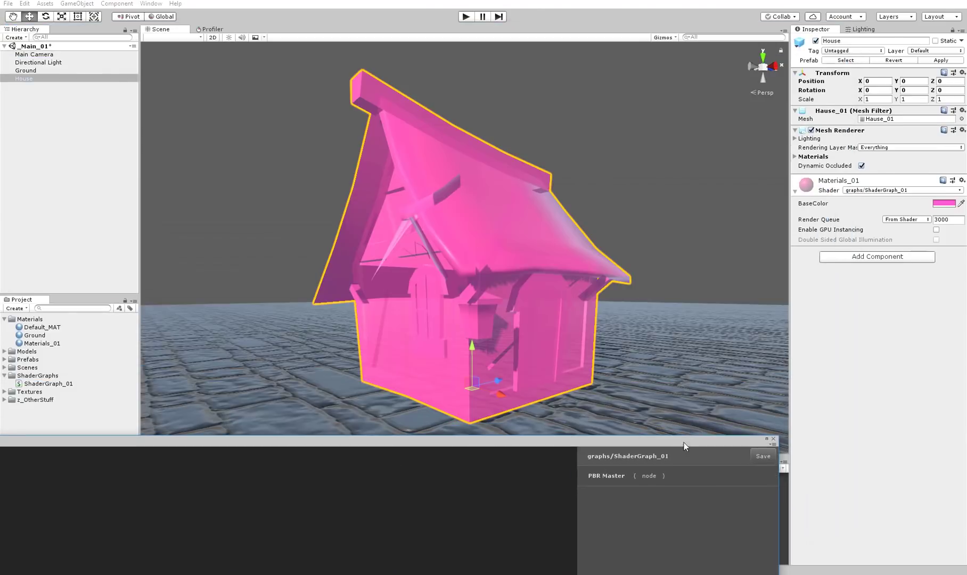
# Test the house's transparency by varying the alpha of the Materials_01 BaseColor
pyautogui.click(938, 206)
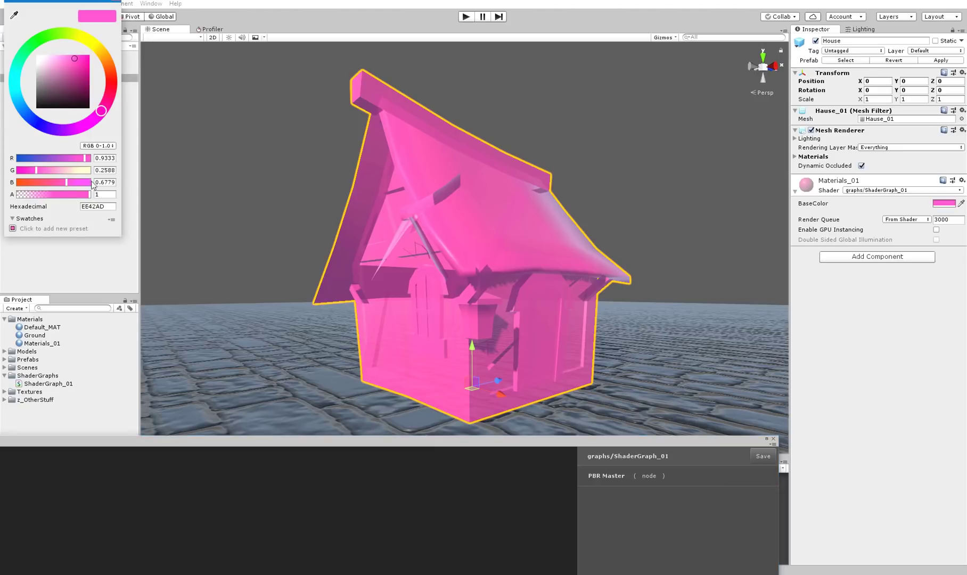
pyautogui.moveTo(84, 194); pyautogui.dragTo(126, 207)
pyautogui.click(114, 1)
# Bring the graph editor back over the scene and move the Property node farther from PBR Master
pyautogui.moveTo(297, 445); pyautogui.dragTo(334, 46)
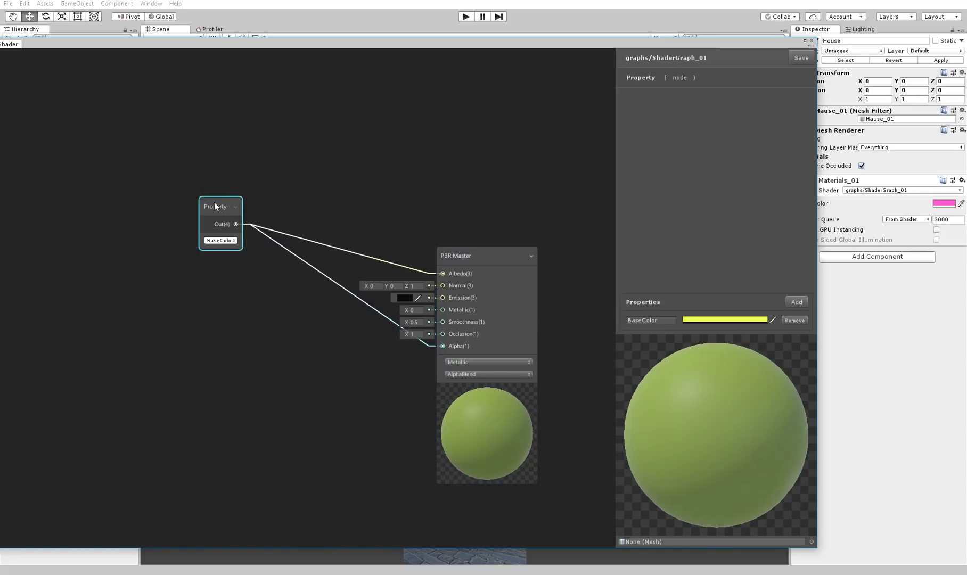
pyautogui.moveTo(214, 202); pyautogui.dragTo(171, 203)
pyautogui.rightClick(179, 293)
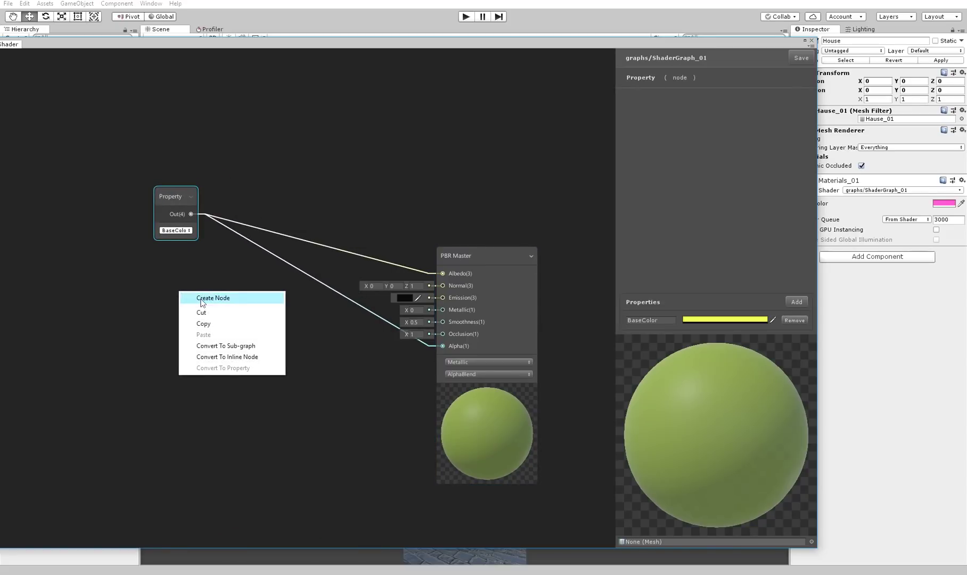
pyautogui.click(187, 296)
pyautogui.write('re')
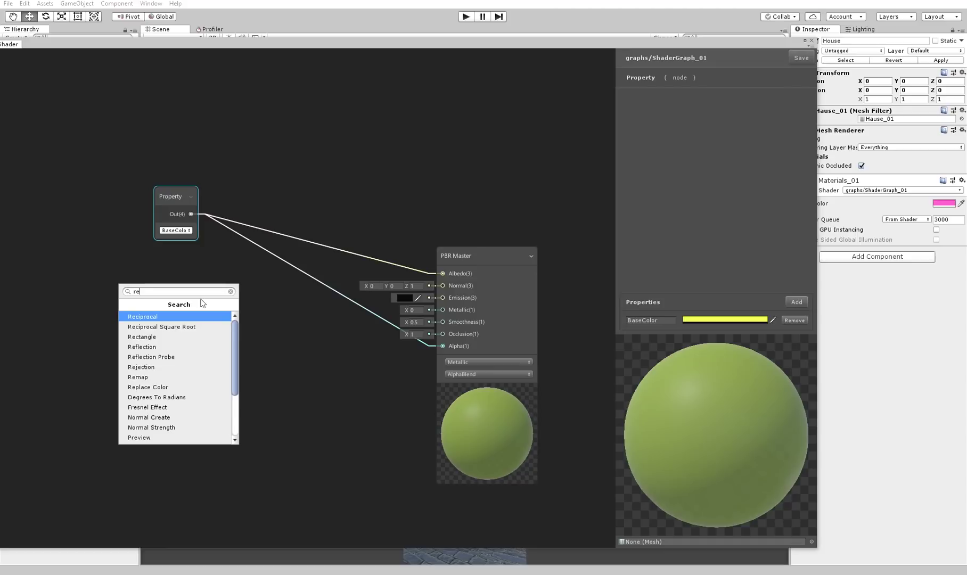
pyautogui.write('map')
pyautogui.press('Return')
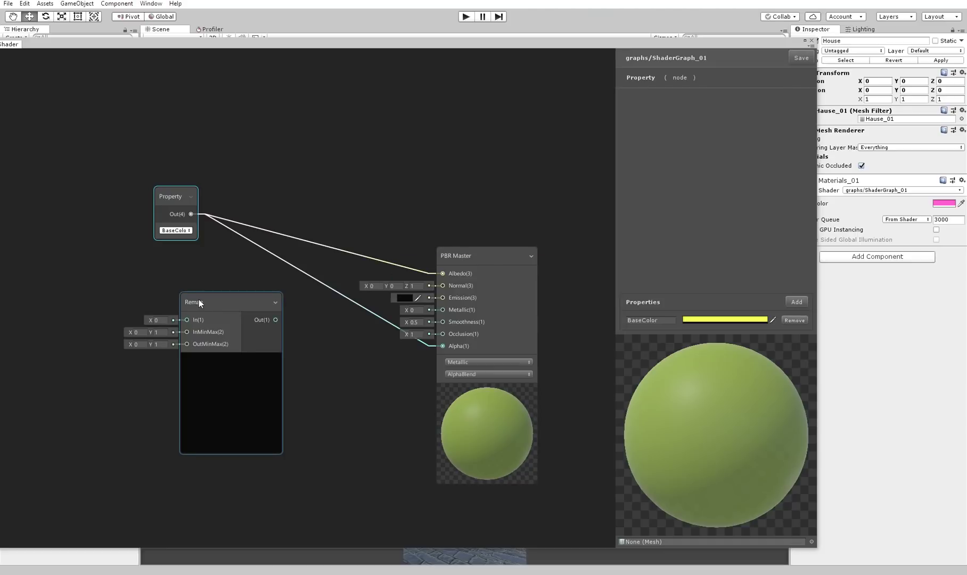
pyautogui.click(204, 301)
pyautogui.press('Delete')
# Add a Split node, feed BaseColor into its input, and connect its A output to PBR Master's Alpha
pyautogui.rightClick(203, 302)
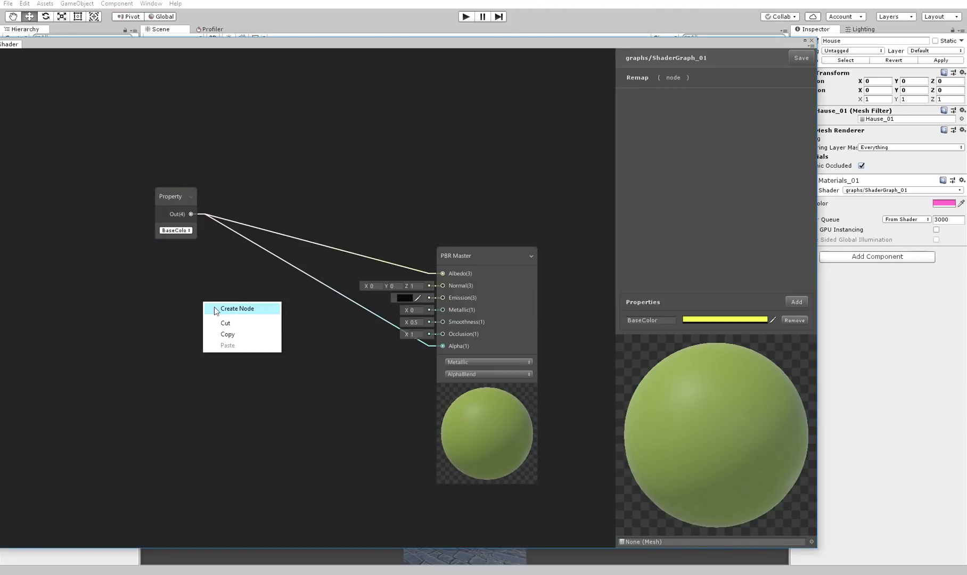
pyautogui.click(215, 309)
pyautogui.write('split')
pyautogui.press('Return')
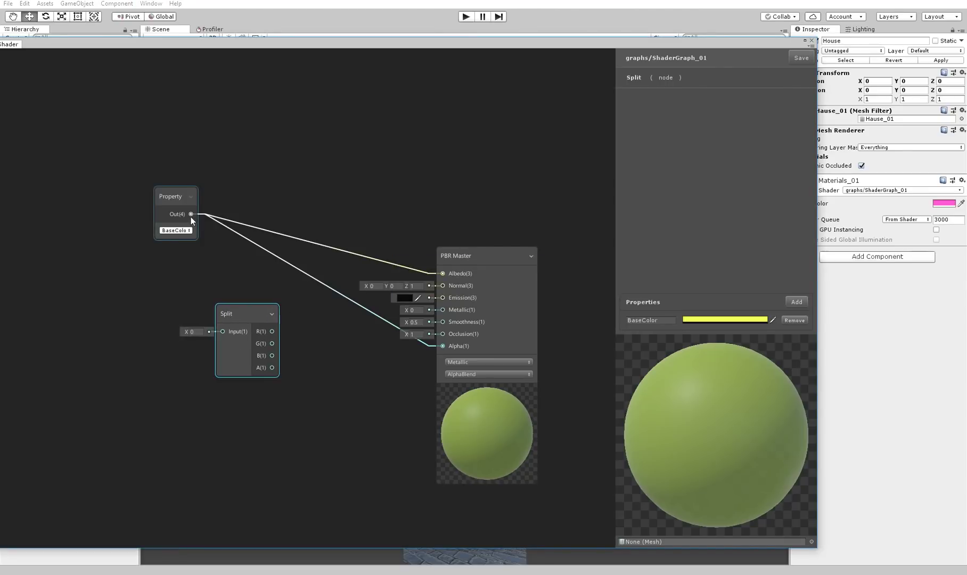
pyautogui.moveTo(190, 215); pyautogui.dragTo(221, 331)
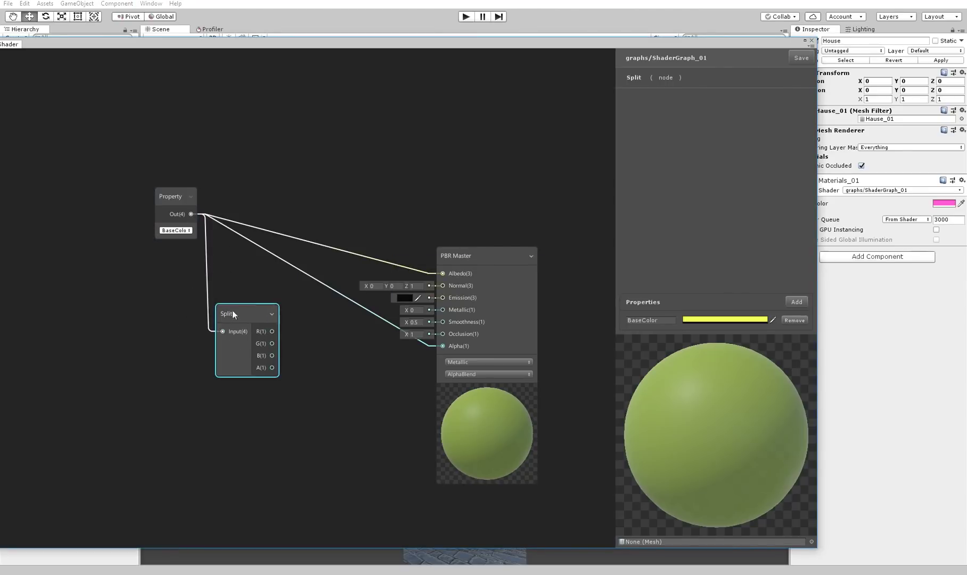
pyautogui.moveTo(271, 367); pyautogui.dragTo(443, 346)
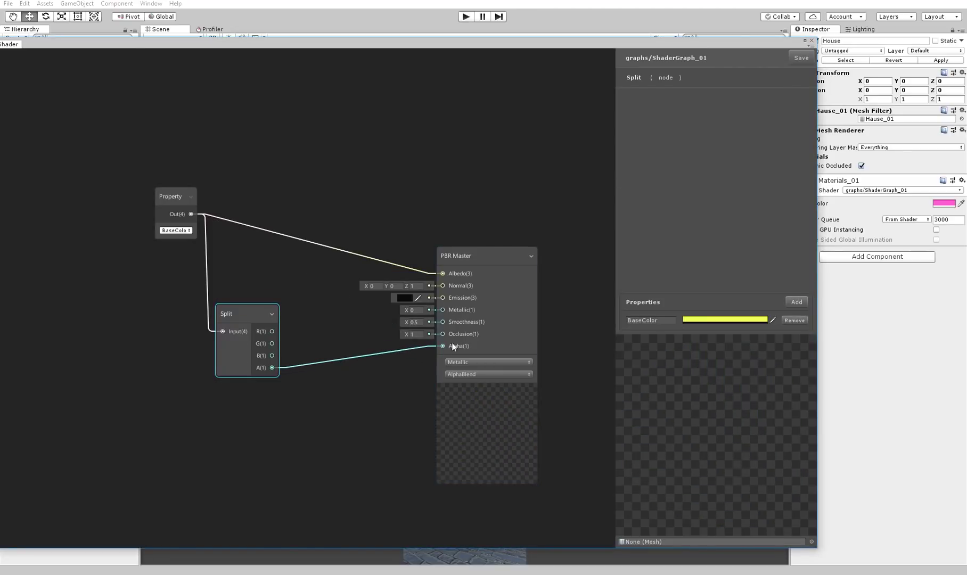
# Raise the BaseColor property's default alpha to full and rearrange the Property and Split nodes
pyautogui.click(717, 320)
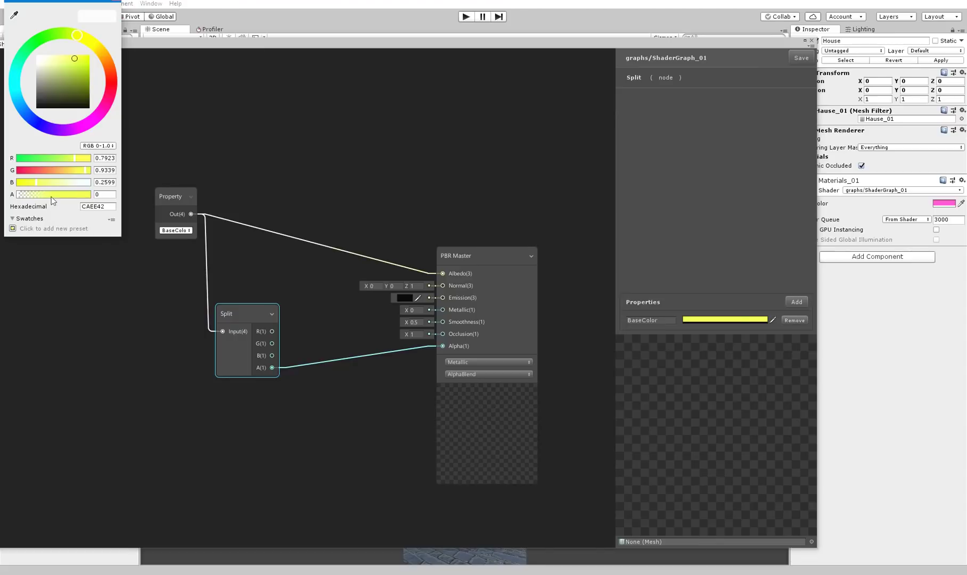
pyautogui.moveTo(51, 197); pyautogui.dragTo(113, 236)
pyautogui.click(116, 1)
pyautogui.moveTo(239, 317); pyautogui.dragTo(242, 315)
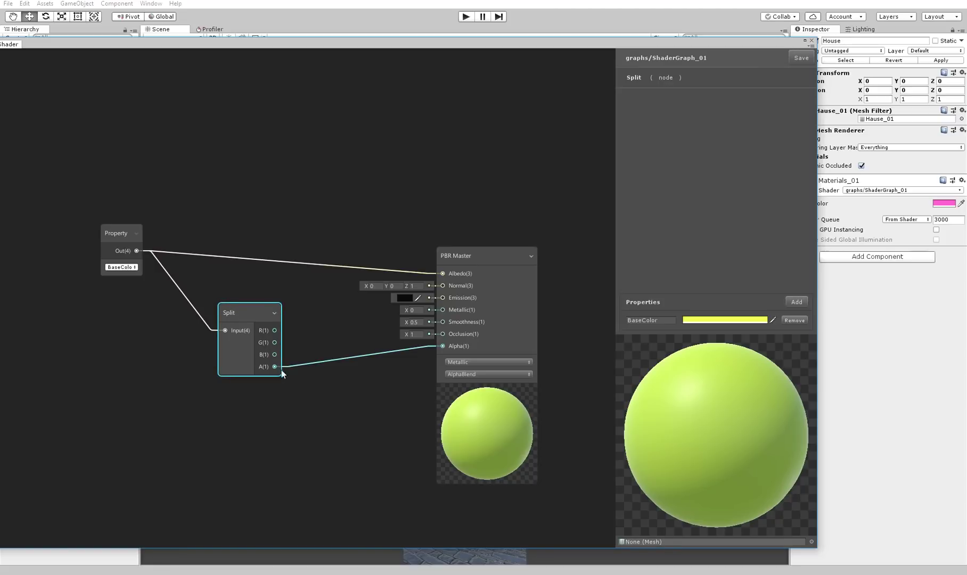
pyautogui.moveTo(239, 311); pyautogui.dragTo(220, 310)
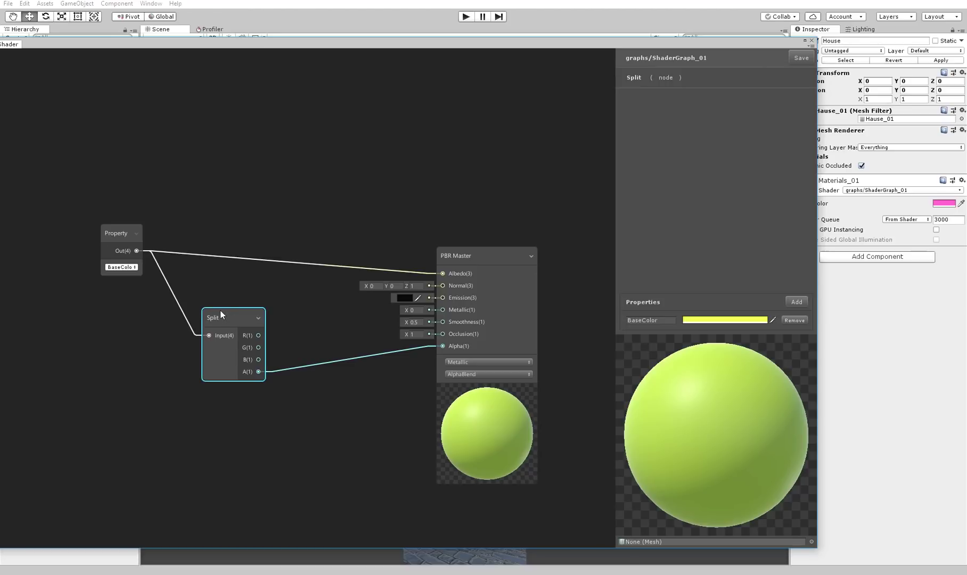
pyautogui.rightClick(265, 200)
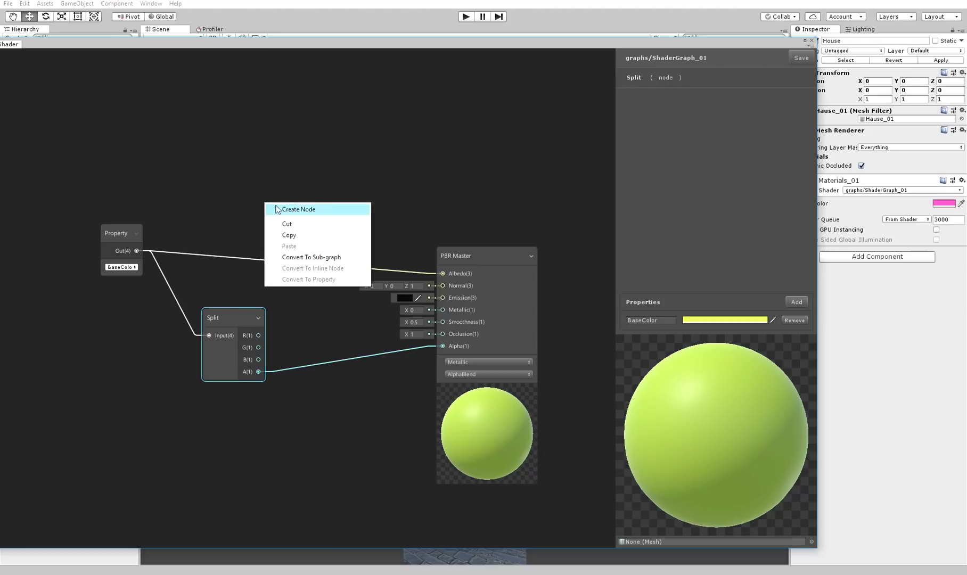
pyautogui.click(278, 207)
pyautogui.write('combine')
pyautogui.press('Return')
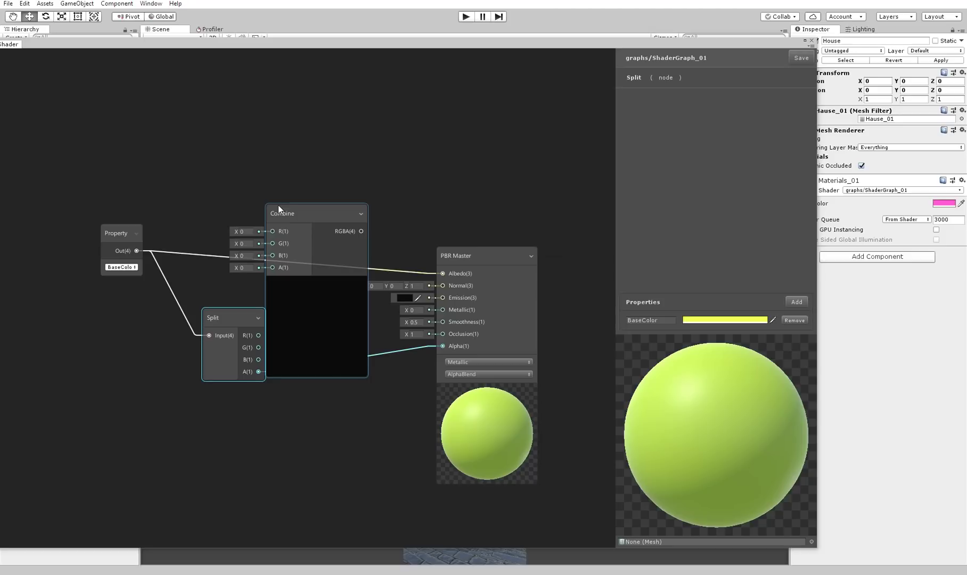
pyautogui.click(331, 213)
pyautogui.moveTo(331, 209); pyautogui.dragTo(344, 195)
pyautogui.press('Delete')
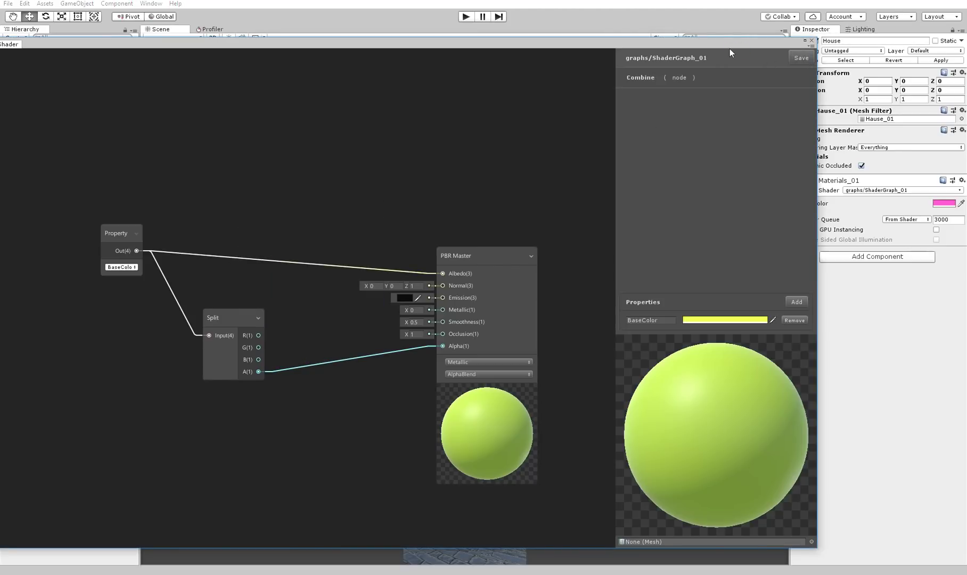
# Uncover the scene and inspect the house with the Split-driven alpha from several angles
pyautogui.moveTo(714, 42); pyautogui.dragTo(604, 480)
pyautogui.keyDown('alt'); pyautogui.moveTo(605, 307); pyautogui.dragTo(681, 250); pyautogui.keyUp('alt')
pyautogui.click(681, 250)
pyautogui.click(500, 262)
pyautogui.keyDown('alt'); pyautogui.moveTo(499, 262); pyautogui.dragTo(479, 260); pyautogui.keyUp('alt')
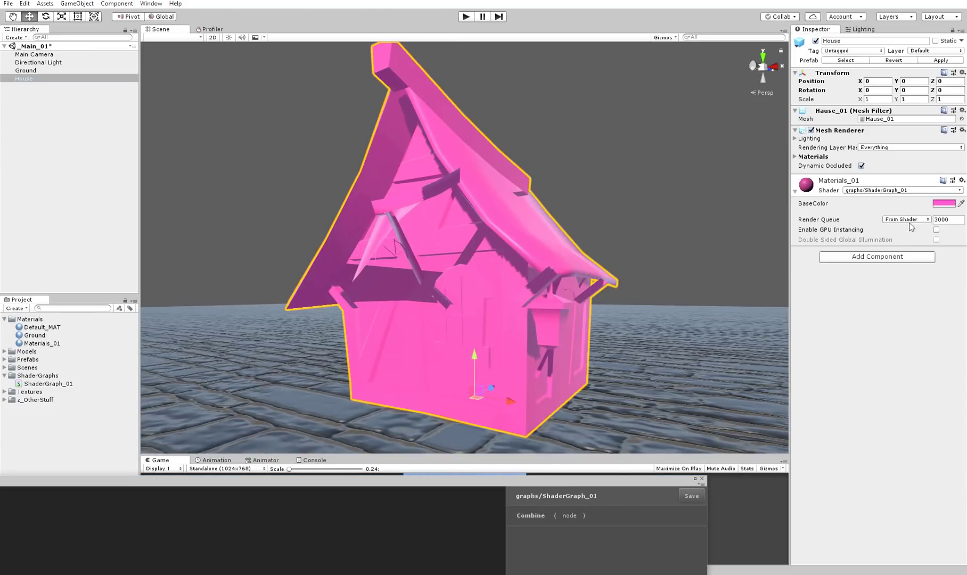
# Vary the alpha of the house material's BaseColor and check the transparency from a different angle
pyautogui.click(942, 203)
pyautogui.moveTo(83, 195); pyautogui.dragTo(428, 193)
pyautogui.click(448, 199)
pyautogui.keyDown('alt'); pyautogui.moveTo(664, 160); pyautogui.dragTo(636, 164); pyautogui.keyUp('alt')
pyautogui.click(637, 164)
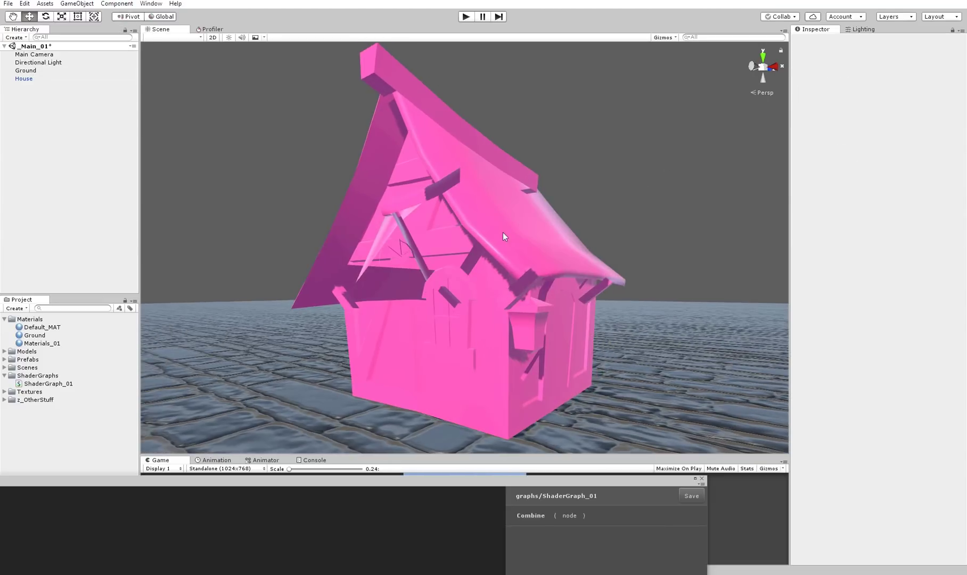
# Reselect the house, bring the graph editor back over the scene, and select the Split node
pyautogui.click(502, 232)
pyautogui.moveTo(411, 479); pyautogui.dragTo(596, 28)
pyautogui.click(297, 304)
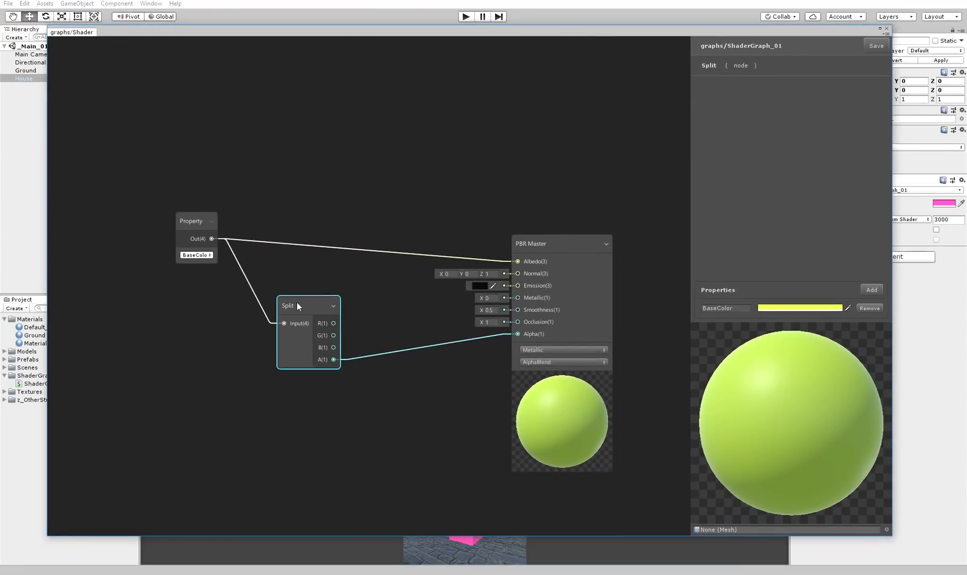
# Delete the Split and Property nodes from the graph and remove the BaseColor property
pyautogui.press('Delete')
pyautogui.click(195, 221)
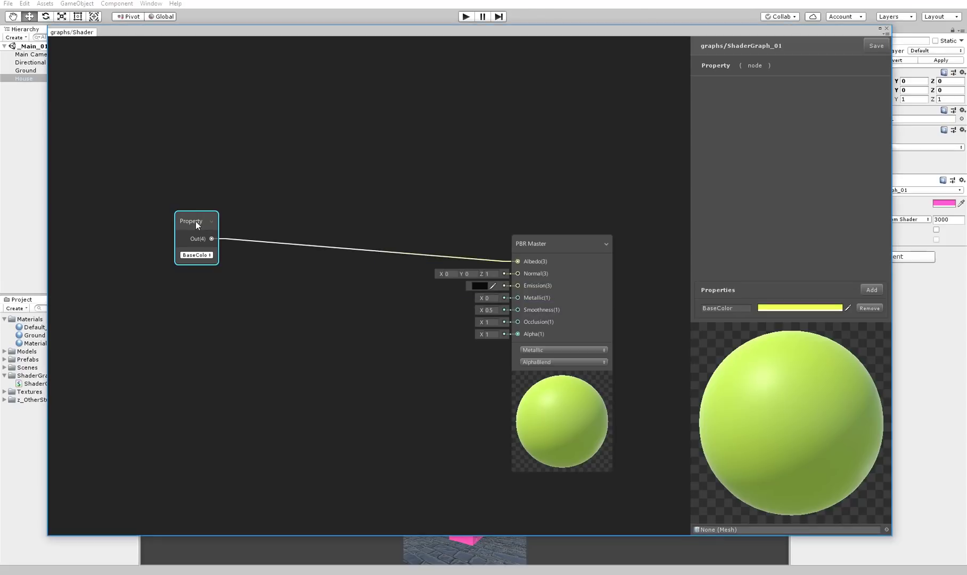
pyautogui.press('Delete')
pyautogui.click(249, 268)
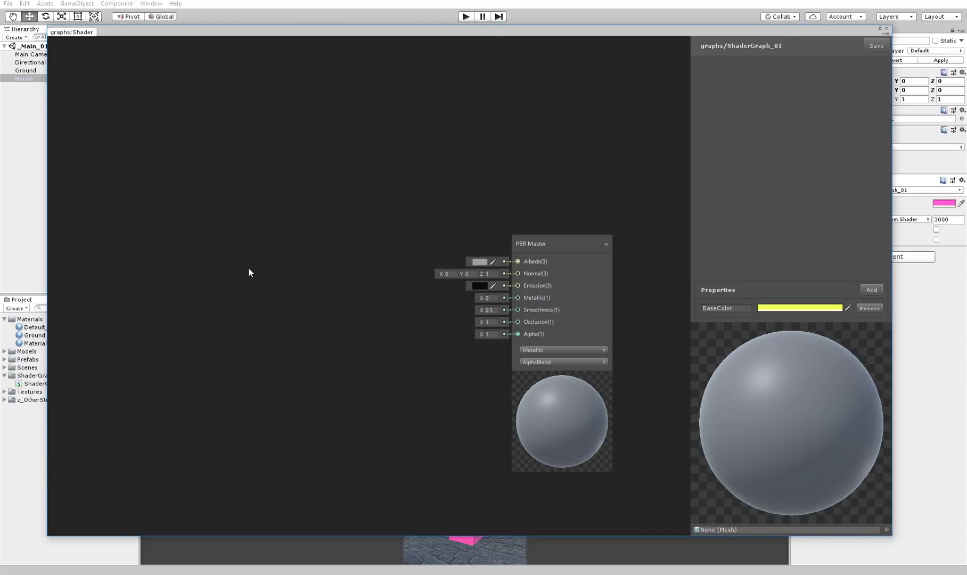
pyautogui.click(867, 311)
# Add a Sample Texture 2D node and place it clear of the PBR Master node on its input side
pyautogui.rightClick(351, 246)
pyautogui.click(361, 253)
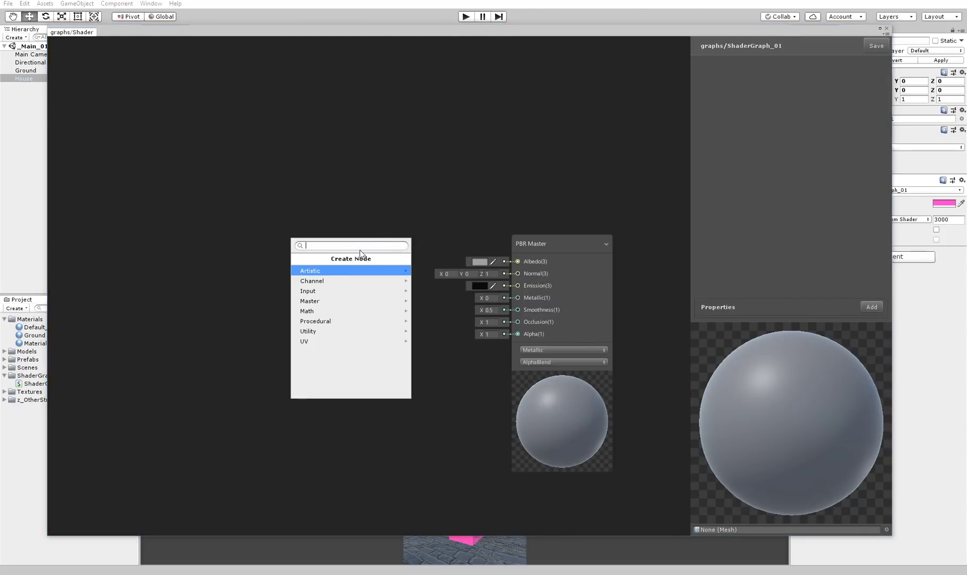
pyautogui.write('textu')
pyautogui.press('Down')
pyautogui.press('Return')
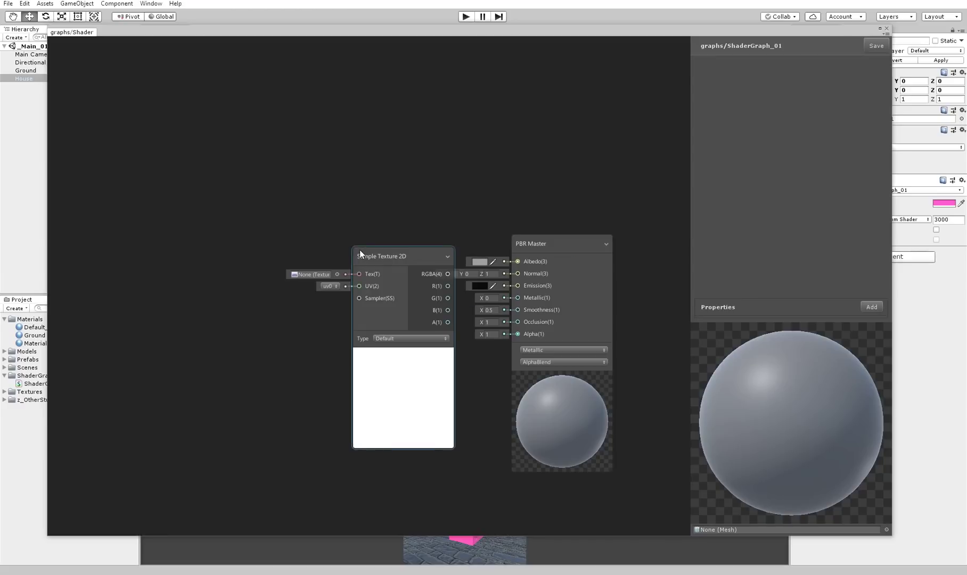
pyautogui.moveTo(365, 256); pyautogui.dragTo(233, 190)
# Uncover the project files, expand the Textures folder, and bring the graph editor back over the scene
pyautogui.moveTo(288, 33); pyautogui.dragTo(300, 461)
pyautogui.click(4, 392)
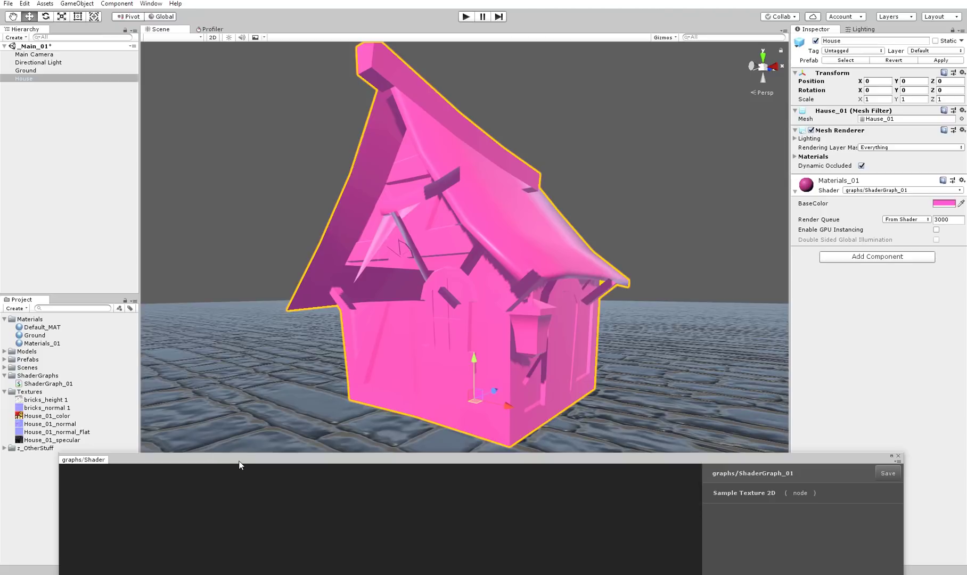
pyautogui.moveTo(240, 460); pyautogui.dragTo(260, 49)
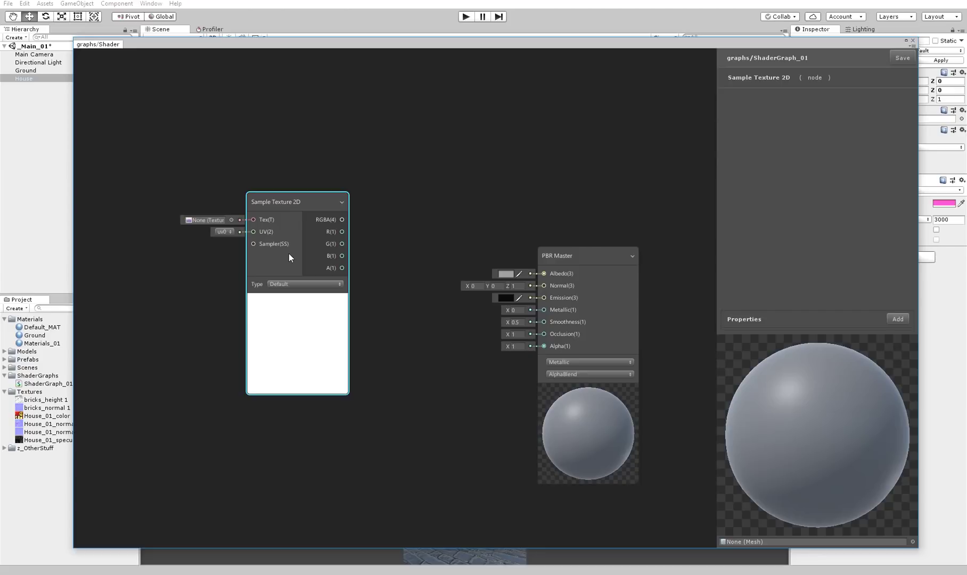
# Assign House_01_color to the Sample Texture 2D node and connect its RGBA output to Albedo on the PBR Master
pyautogui.click(231, 220)
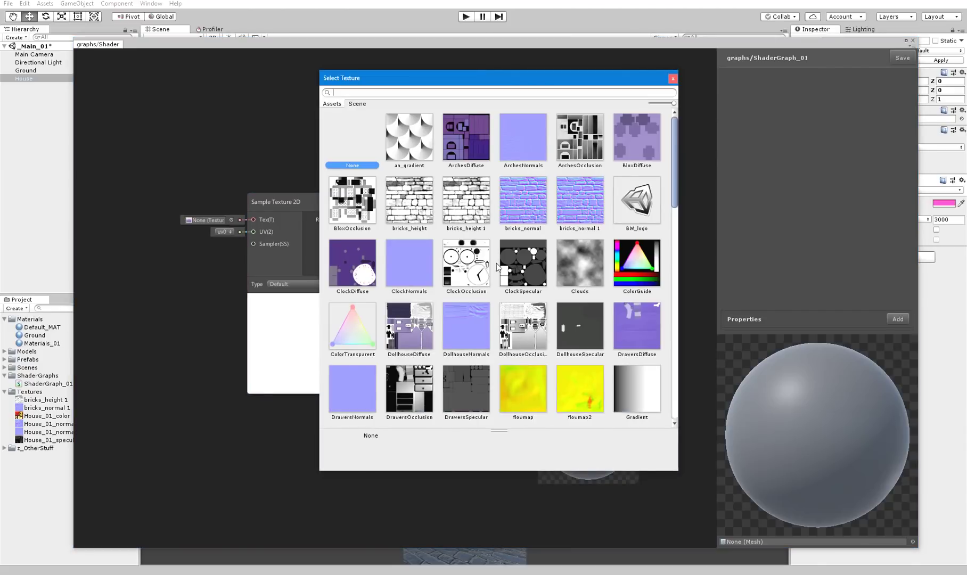
pyautogui.write('house')
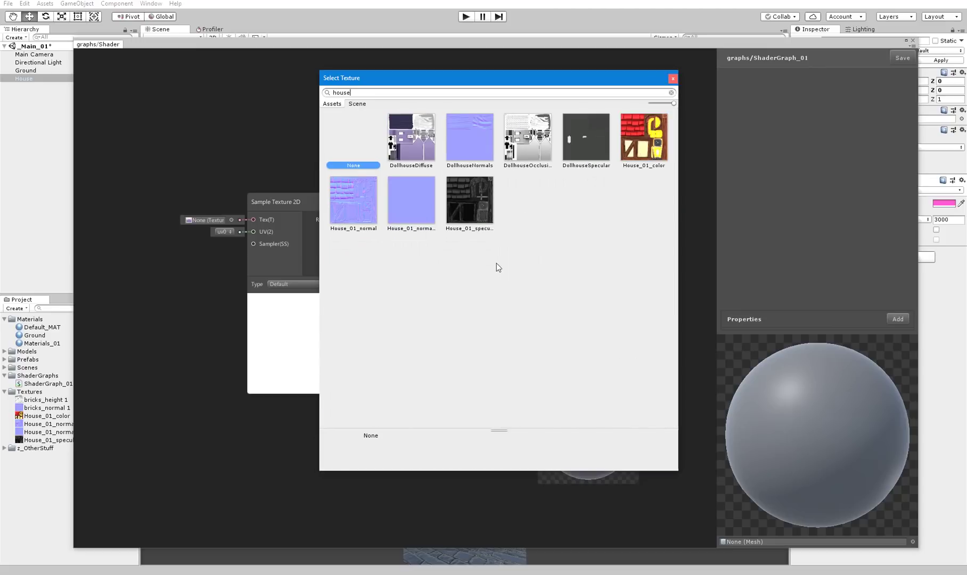
pyautogui.doubleClick(644, 137)
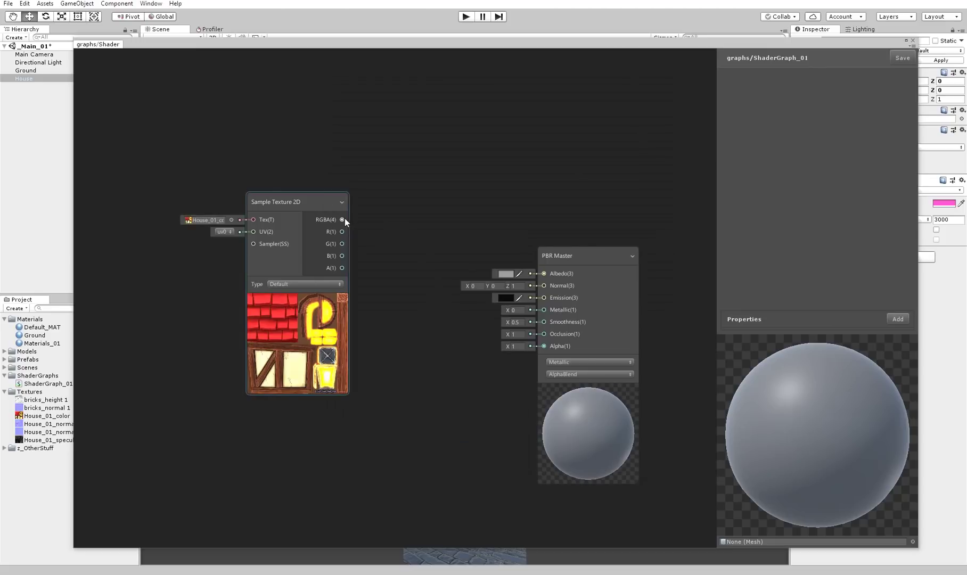
pyautogui.moveTo(342, 219); pyautogui.dragTo(543, 273)
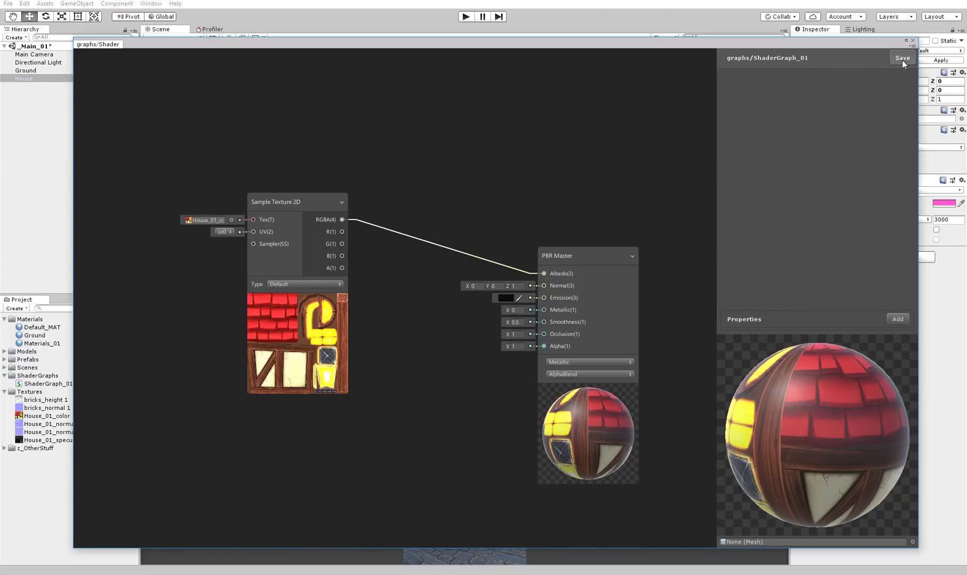
# Save the graph and uncover the scene to check the texture on the house
pyautogui.click(902, 61)
pyautogui.moveTo(771, 42); pyautogui.dragTo(716, 458)
pyautogui.moveTo(585, 274)
pyautogui.keyDown('alt'); pyautogui.mouseDown()
pyautogui.moveTo(518, 269)
pyautogui.moveTo(584, 283)
pyautogui.mouseUp(); pyautogui.keyUp('alt')
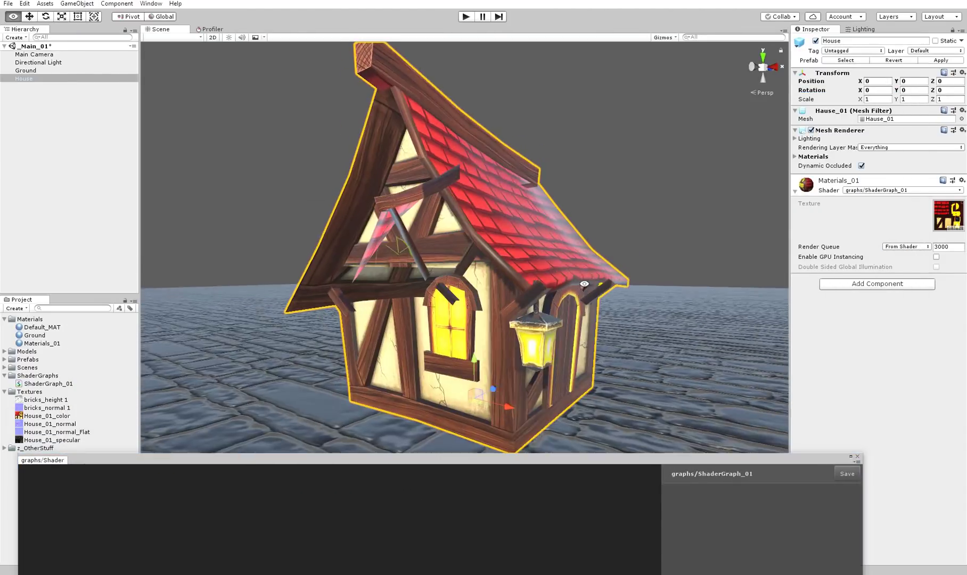
# Bring the graph editor back, set the PBR Master's blending to Overwrite, and save the graph
pyautogui.moveTo(452, 460); pyautogui.dragTo(476, 55)
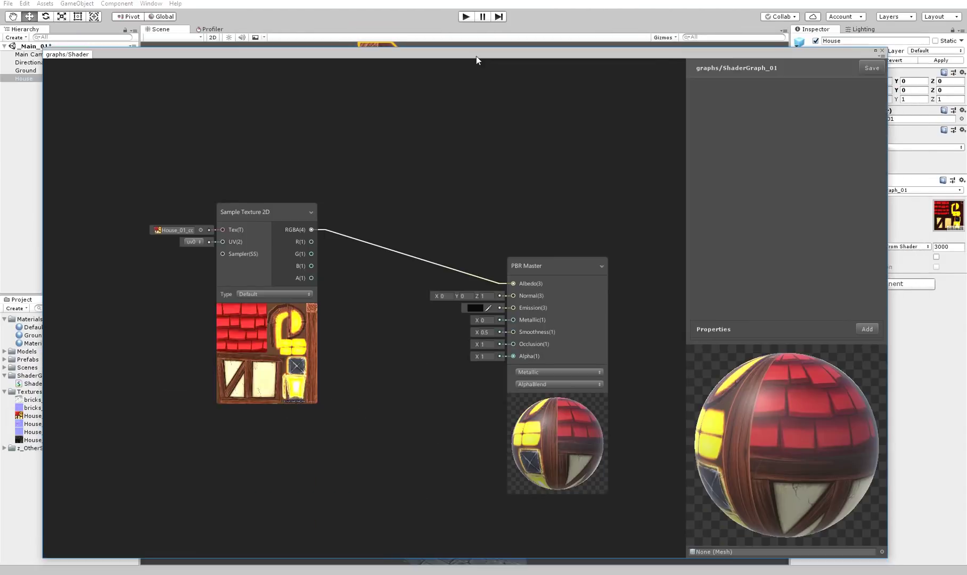
pyautogui.click(535, 385)
pyautogui.click(533, 436)
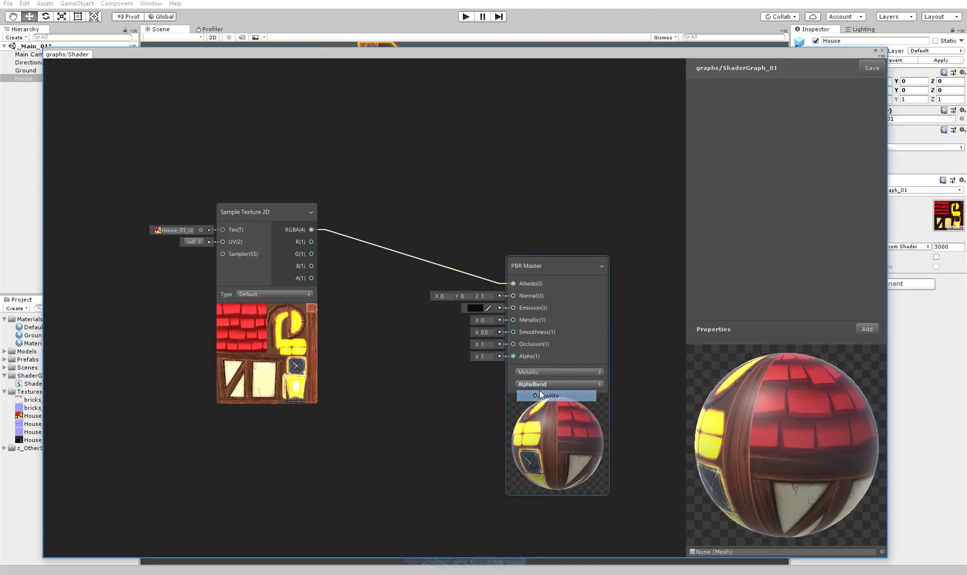
pyautogui.click(872, 66)
# Uncover the scene, inspect the house with the Overwrite setting from several angles, and locate the material's source texture
pyautogui.moveTo(751, 53); pyautogui.dragTo(749, 245)
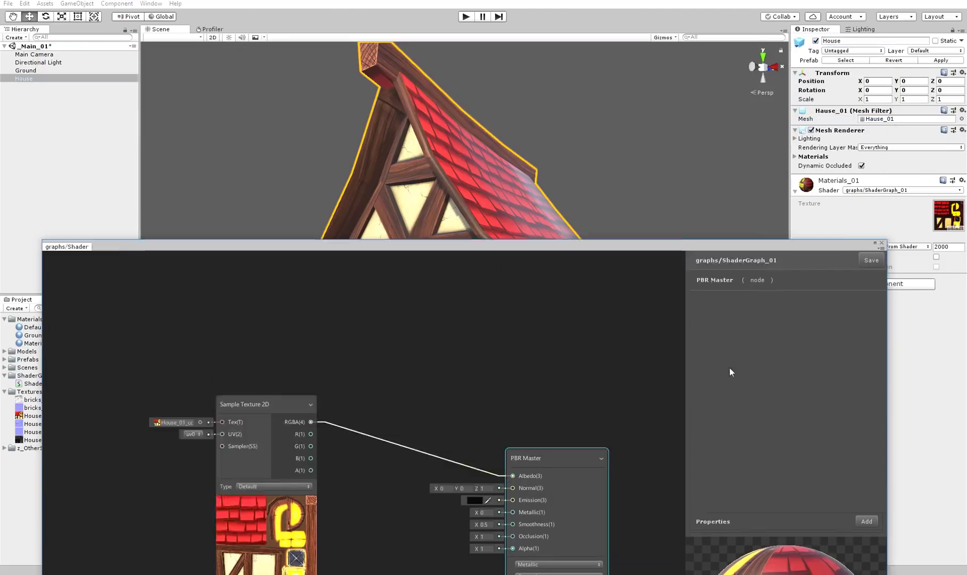
pyautogui.moveTo(730, 367); pyautogui.dragTo(726, 530)
pyautogui.keyDown('alt'); pyautogui.moveTo(564, 229); pyautogui.dragTo(437, 266); pyautogui.keyUp('alt')
pyautogui.click(287, 160)
pyautogui.keyDown('alt'); pyautogui.moveTo(436, 266); pyautogui.dragTo(487, 278, button='right'); pyautogui.keyUp('alt')
pyautogui.click(423, 270)
pyautogui.click(949, 225)
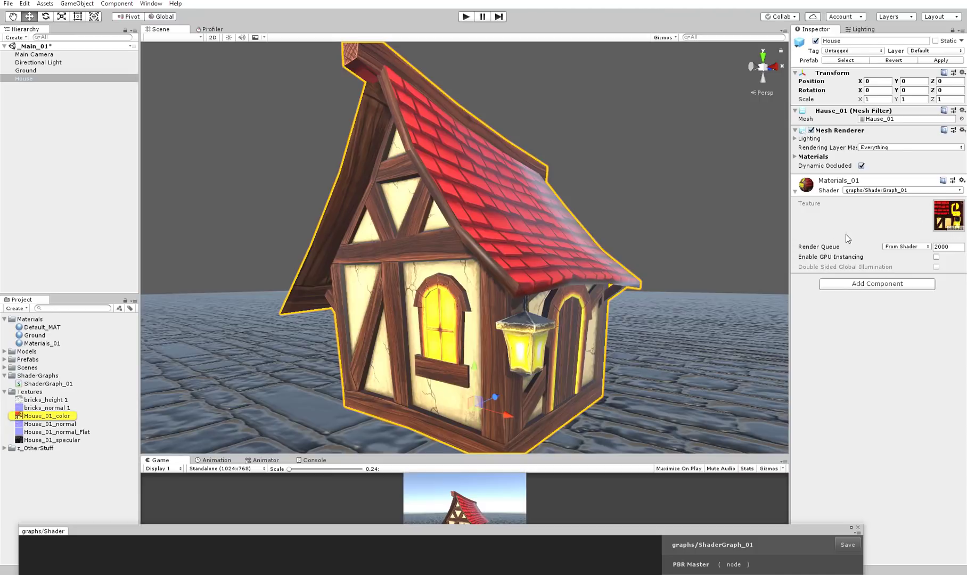
# Bring the graph editor back and add a Texture property named Diffuse
pyautogui.moveTo(478, 531); pyautogui.dragTo(561, 37)
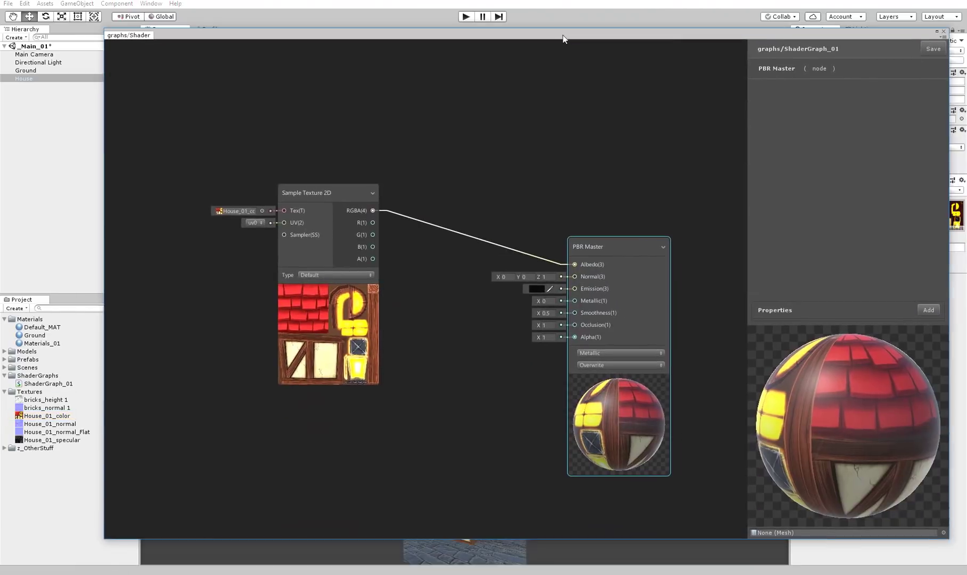
pyautogui.click(927, 310)
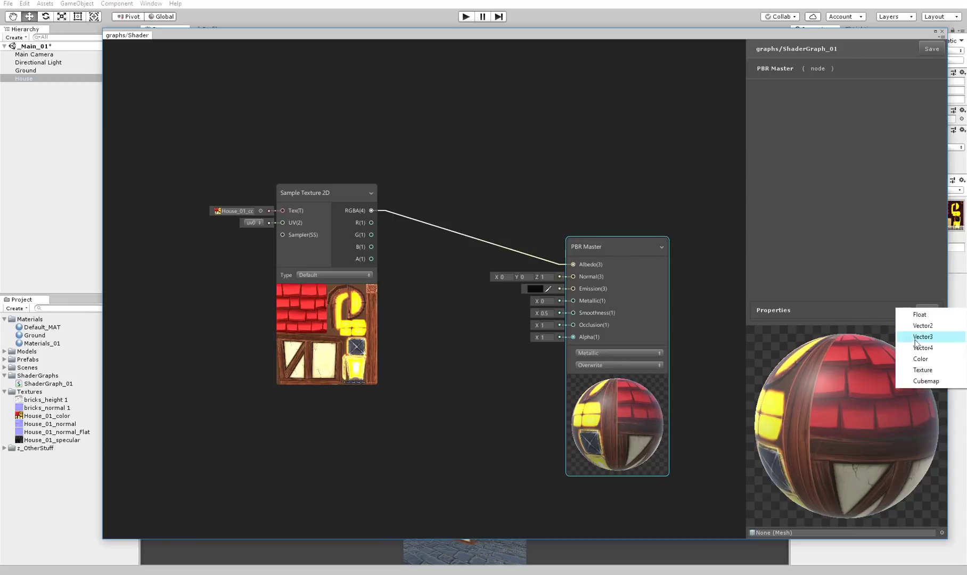
pyautogui.click(914, 368)
pyautogui.click(793, 314)
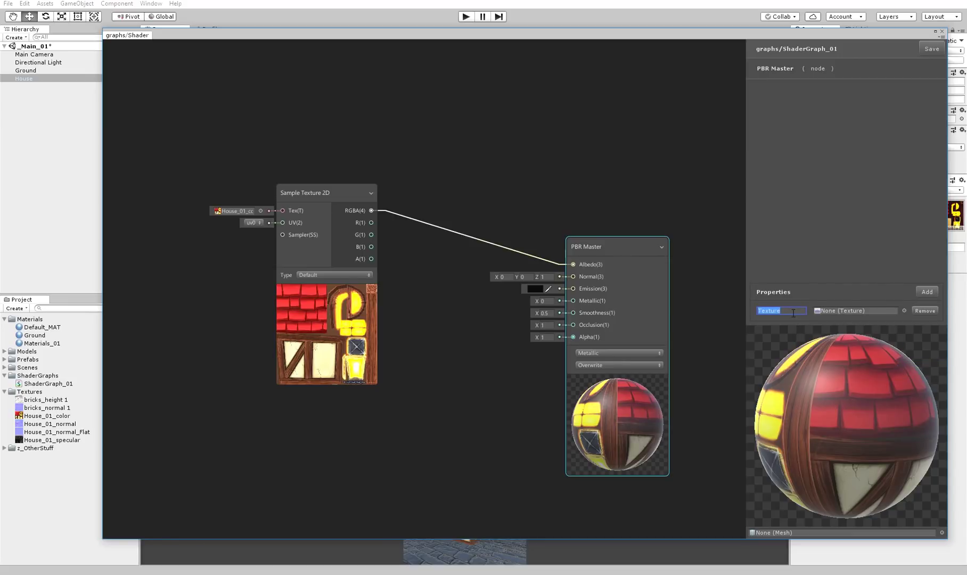
pyautogui.write('D')
# Make room beside the Sample Texture 2D node and add a Property node set to Diffuse
pyautogui.click(292, 193)
pyautogui.moveTo(294, 191); pyautogui.dragTo(354, 195, button='middle')
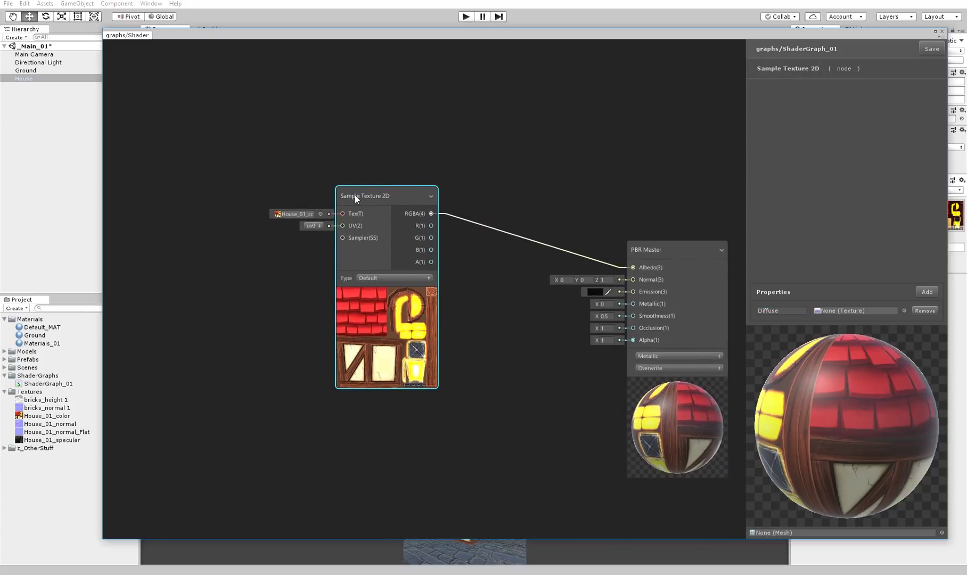
pyautogui.moveTo(375, 191); pyautogui.dragTo(390, 206)
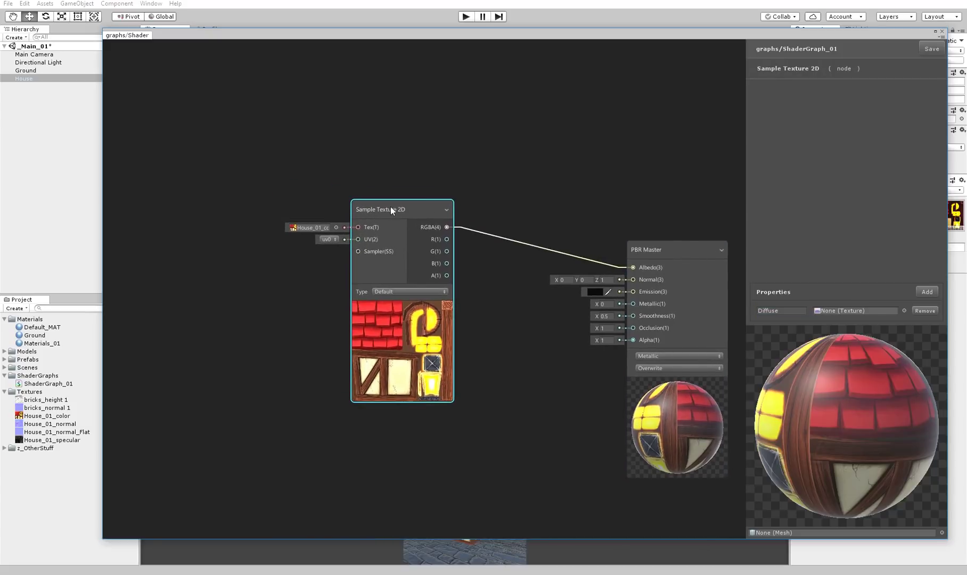
pyautogui.rightClick(161, 165)
pyautogui.click(173, 170)
pyautogui.write('property')
pyautogui.press('Return')
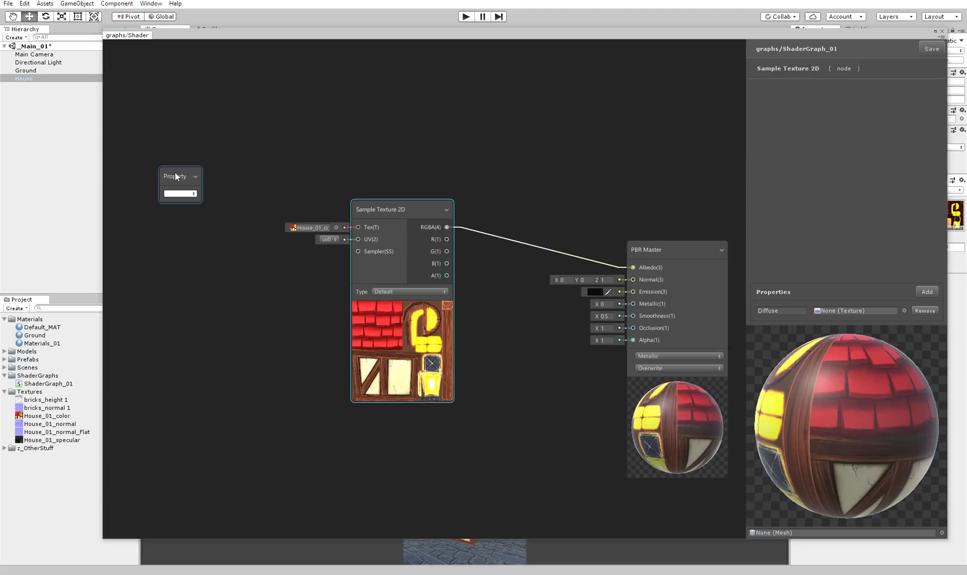
pyautogui.click(180, 194)
pyautogui.click(180, 206)
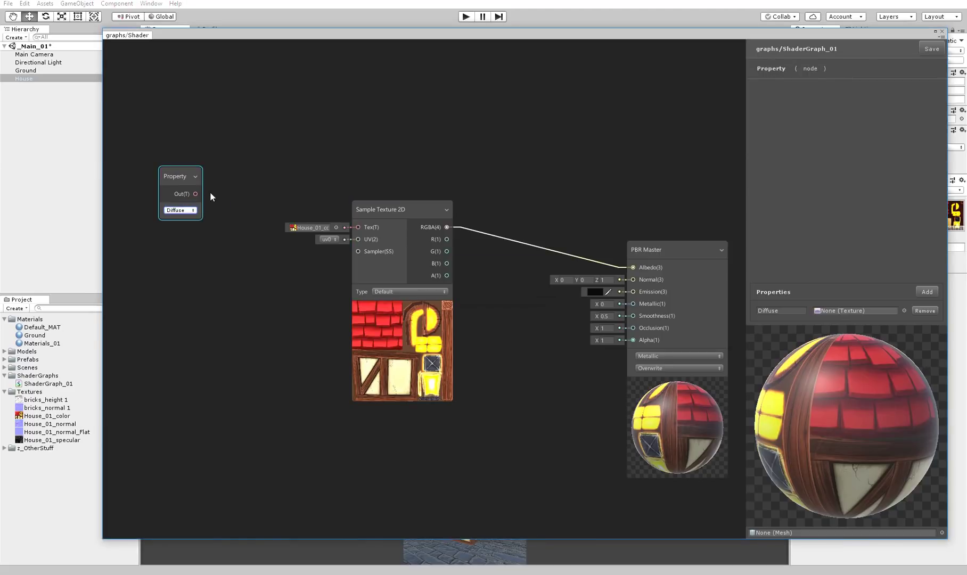
# Connect the Diffuse Property node to the Sample Texture 2D node's Tex input and tidy the two nodes' positions
pyautogui.moveTo(197, 193); pyautogui.dragTo(387, 163)
pyautogui.click(451, 212)
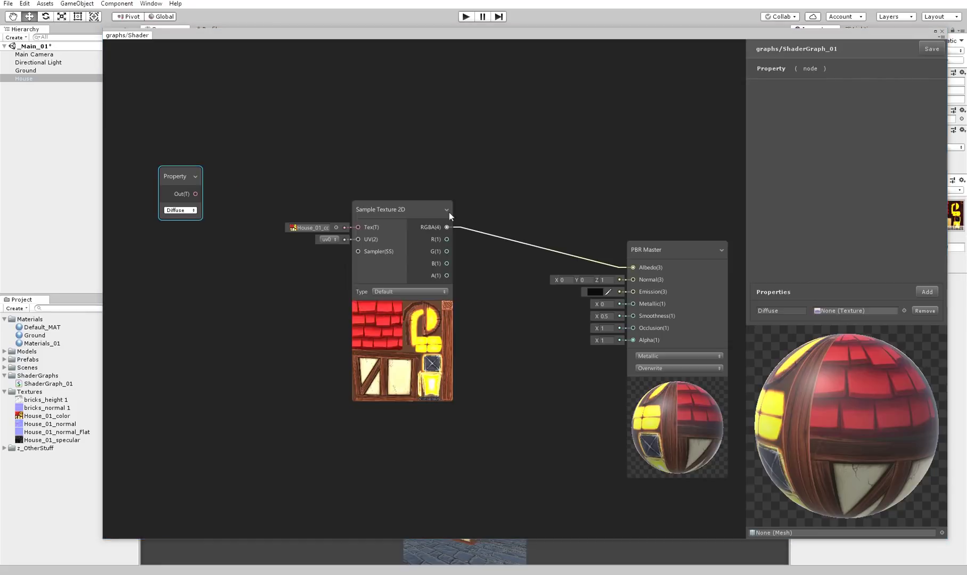
pyautogui.click(405, 216)
pyautogui.click(266, 197)
pyautogui.moveTo(196, 195); pyautogui.dragTo(400, 201)
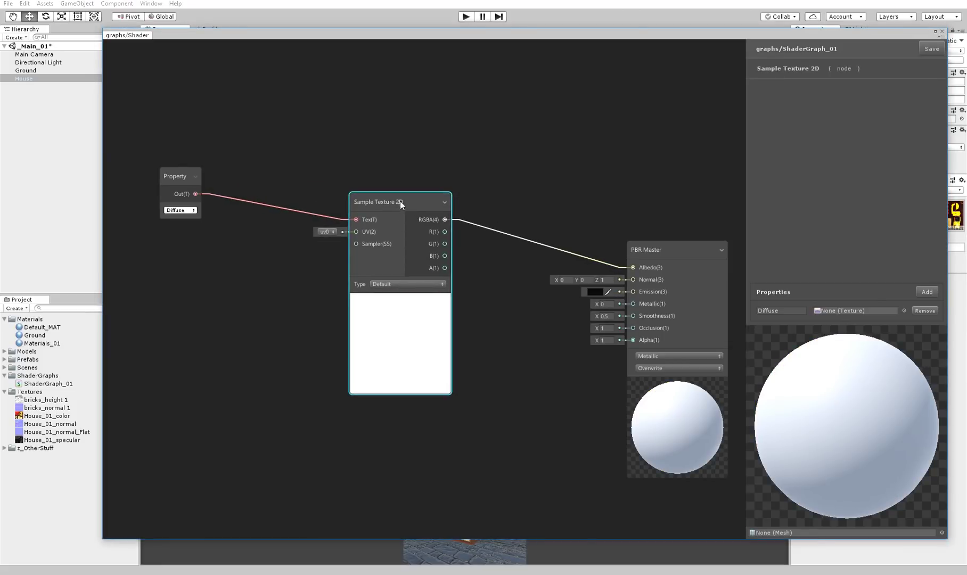
pyautogui.click(146, 170)
pyautogui.moveTo(163, 173); pyautogui.dragTo(209, 191)
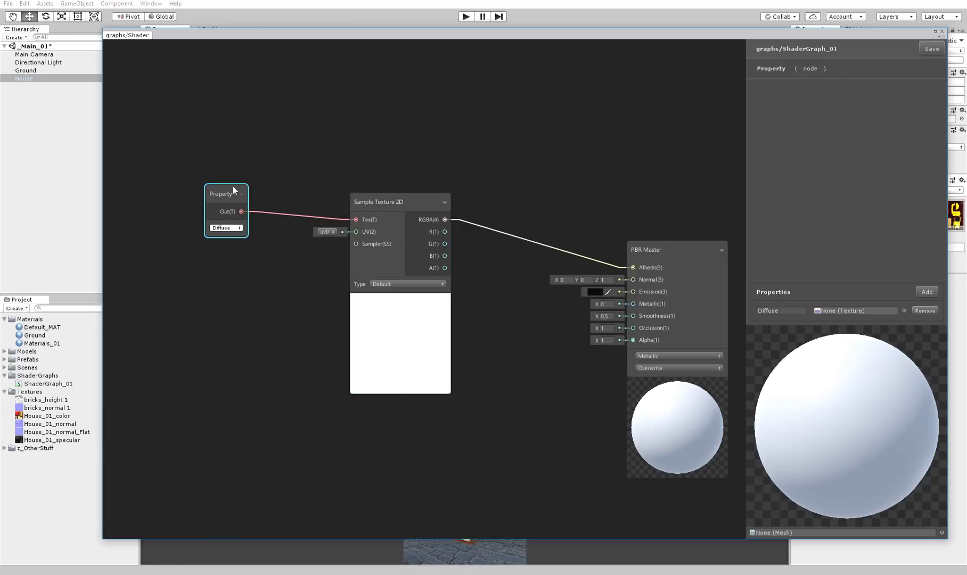
pyautogui.moveTo(388, 201); pyautogui.dragTo(391, 200)
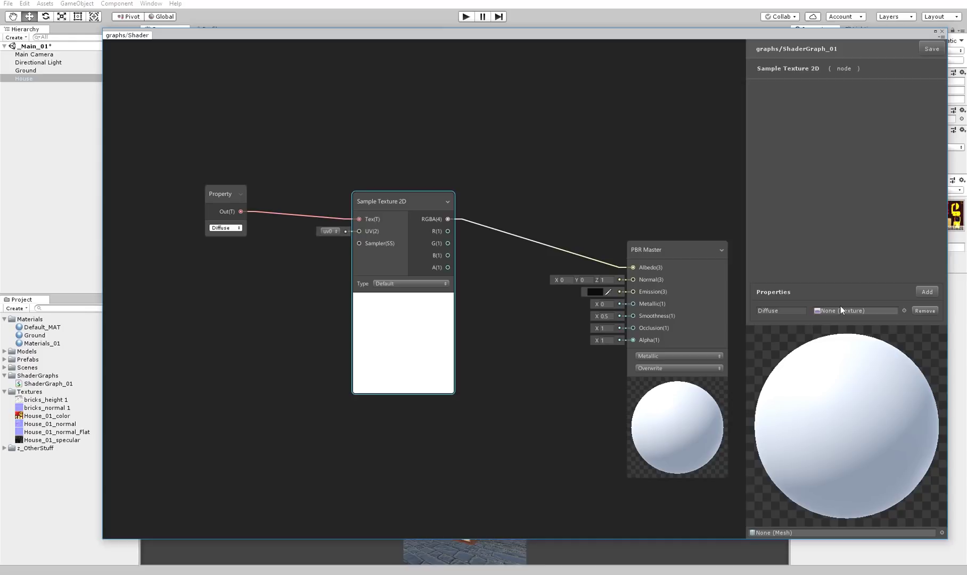
# Set the Diffuse property's default texture to House_01_color and save the graph
pyautogui.click(904, 311)
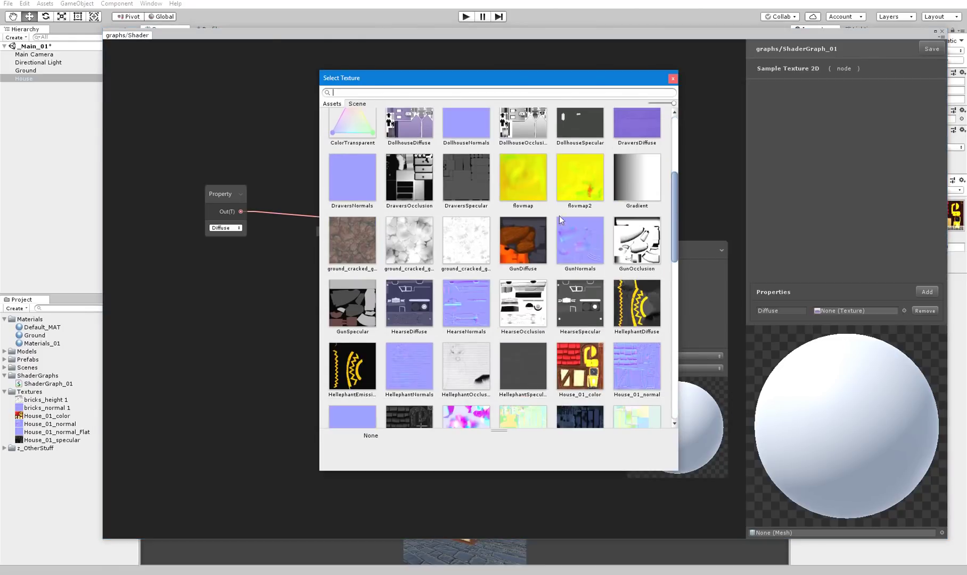
pyautogui.scroll(-1, 571, 323)
pyautogui.doubleClick(569, 327)
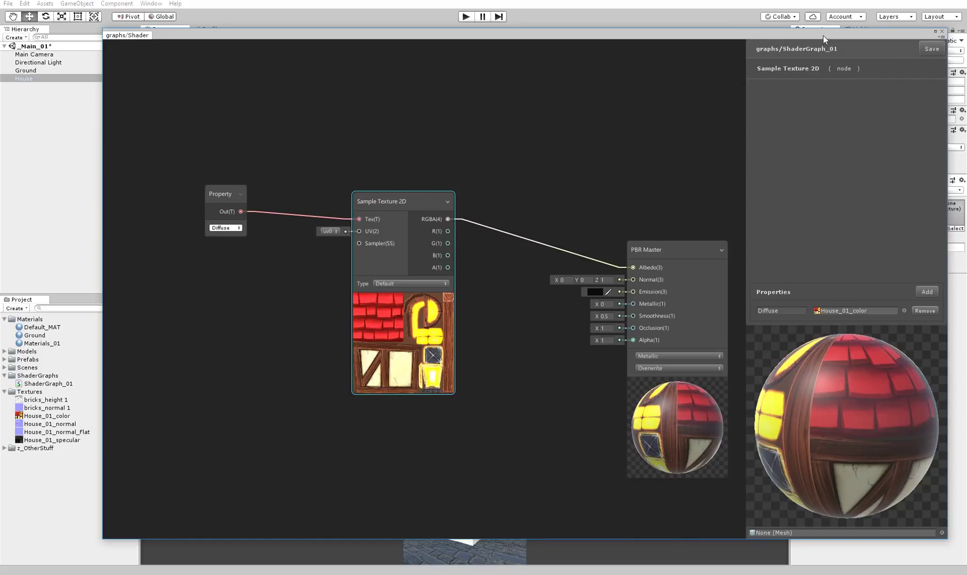
# Uncover the scene and assign House_01_color to the house material's Diffuse texture, viewing the house from another angle
pyautogui.moveTo(823, 36); pyautogui.dragTo(729, 447)
pyautogui.keyDown('alt'); pyautogui.moveTo(508, 326); pyautogui.dragTo(966, 221); pyautogui.keyUp('alt')
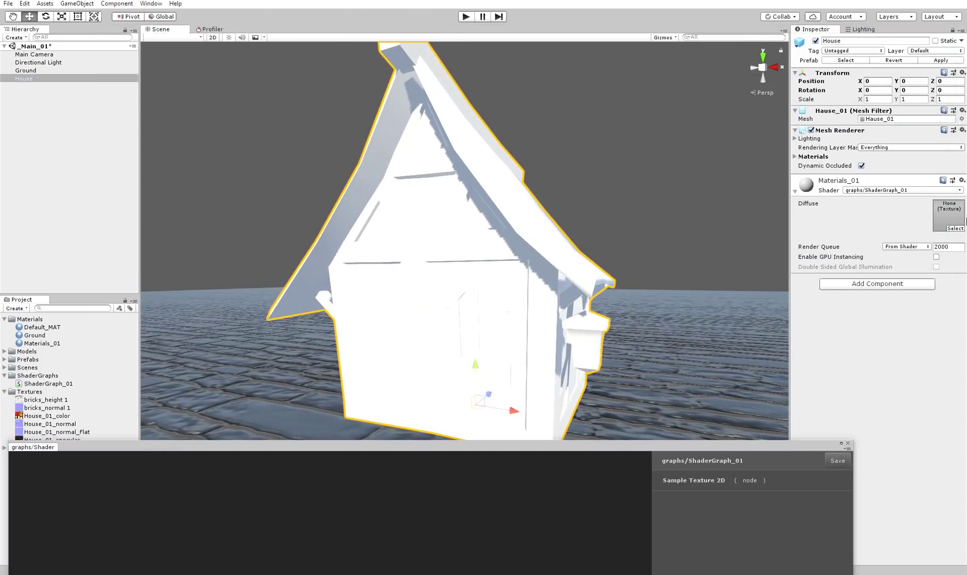
pyautogui.click(955, 228)
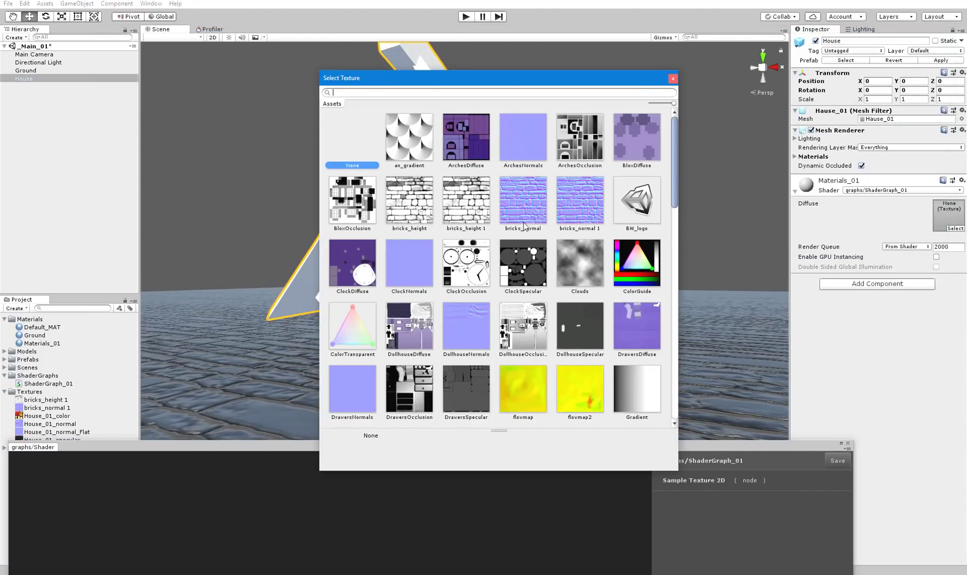
pyautogui.scroll(-8, 495, 235)
pyautogui.doubleClick(590, 274)
pyautogui.keyDown('alt'); pyautogui.moveTo(590, 274); pyautogui.dragTo(826, 241); pyautogui.keyUp('alt')
# Try a different texture in the house material's Diffuse slot, view it on the house, and restore House_01_color
pyautogui.click(955, 228)
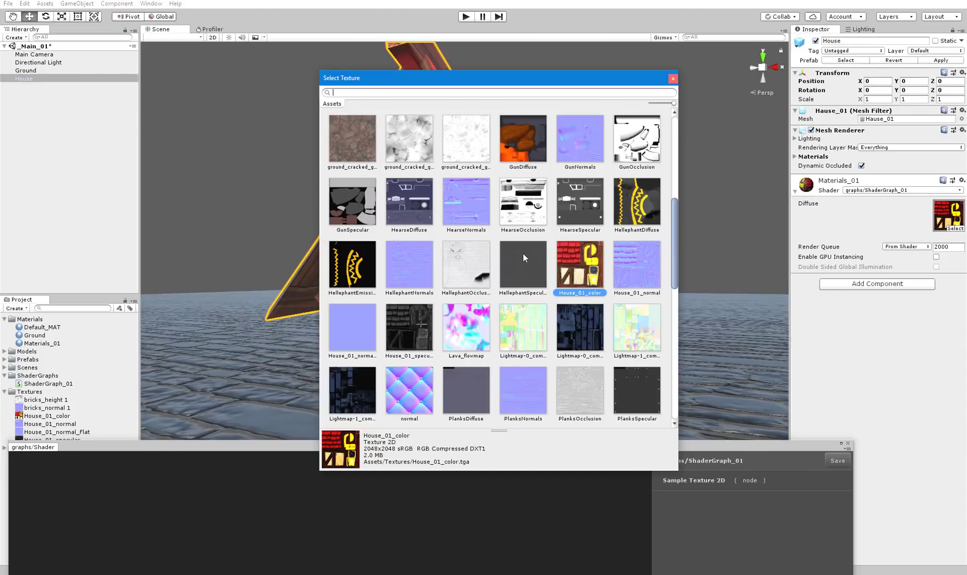
pyautogui.doubleClick(402, 215)
pyautogui.keyDown('alt'); pyautogui.moveTo(402, 216); pyautogui.dragTo(425, 220); pyautogui.keyUp('alt')
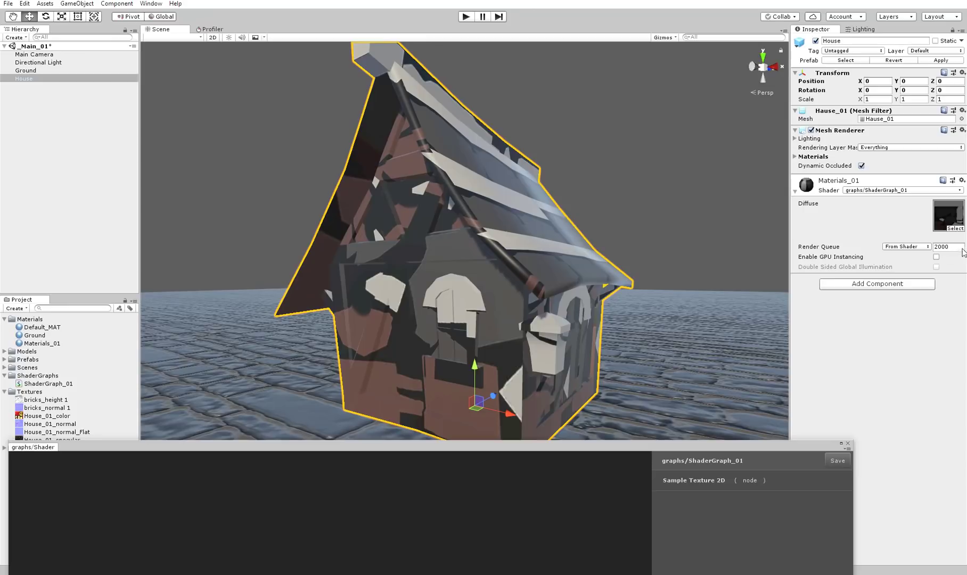
pyautogui.click(955, 228)
pyautogui.doubleClick(578, 293)
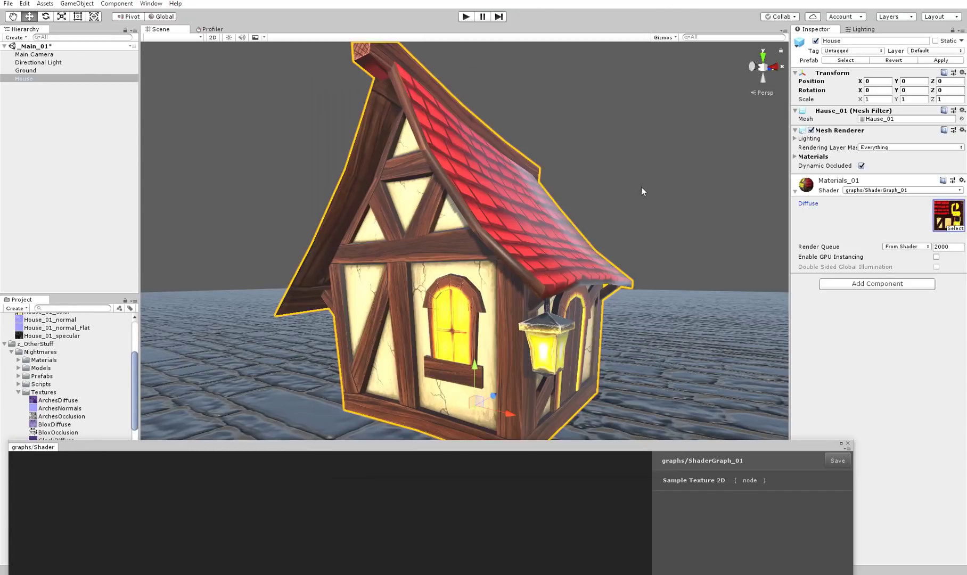
# Deselect the house and inspect its textured surface from another angle
pyautogui.click(665, 195)
pyautogui.keyDown('alt'); pyautogui.moveTo(667, 196); pyautogui.dragTo(502, 240); pyautogui.keyUp('alt')
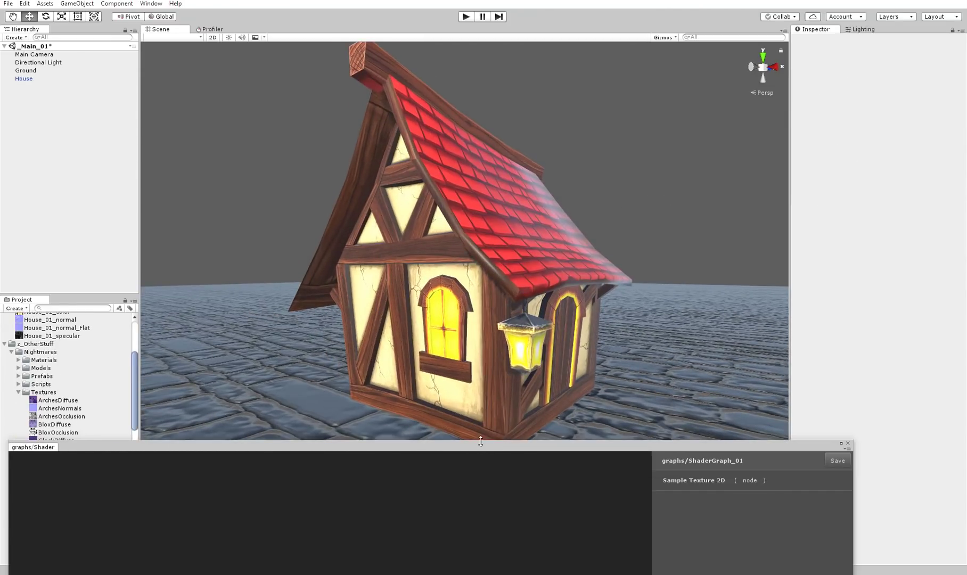
pyautogui.click(480, 441)
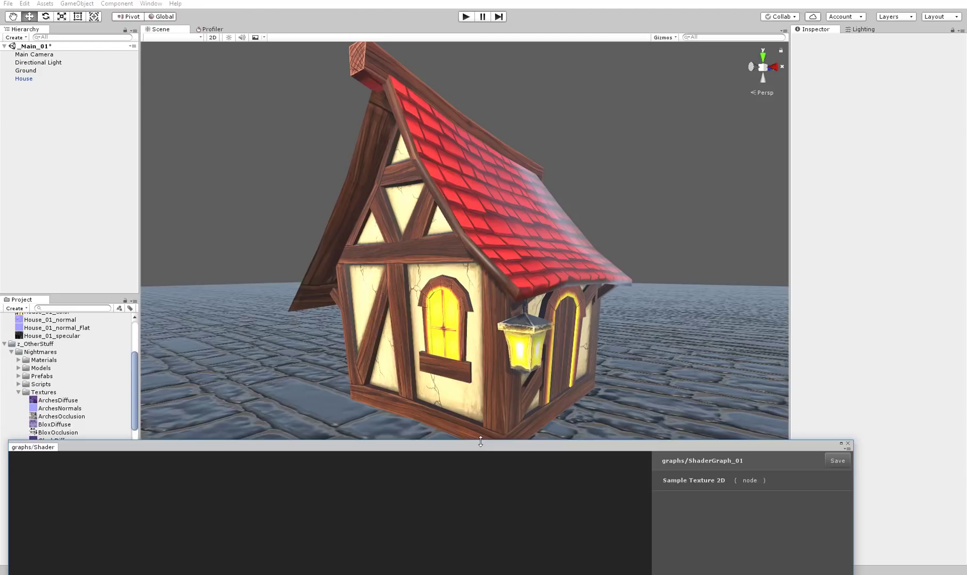
# Bring the shader graph back over the scene and move the Property and Sample Texture 2D nodes up and away from PBR Master
pyautogui.moveTo(481, 448); pyautogui.dragTo(539, 26)
pyautogui.moveTo(355, 188); pyautogui.dragTo(409, 99)
pyautogui.moveTo(186, 186); pyautogui.dragTo(227, 107)
pyautogui.moveTo(406, 100); pyautogui.dragTo(347, 106)
pyautogui.moveTo(229, 110); pyautogui.dragTo(225, 109)
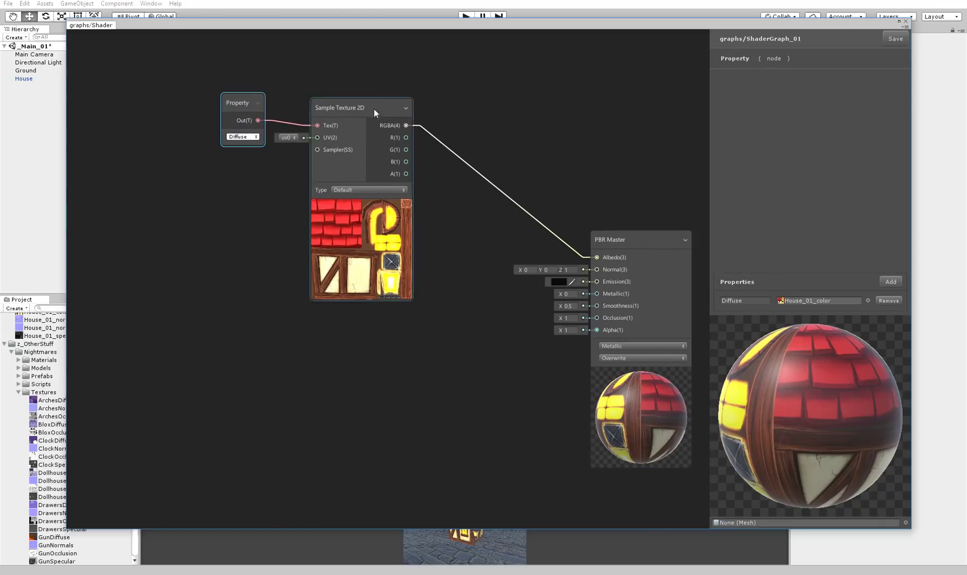
pyautogui.moveTo(374, 109); pyautogui.dragTo(370, 95)
pyautogui.moveTo(228, 107); pyautogui.dragTo(221, 88)
pyautogui.moveTo(338, 101); pyautogui.dragTo(348, 95)
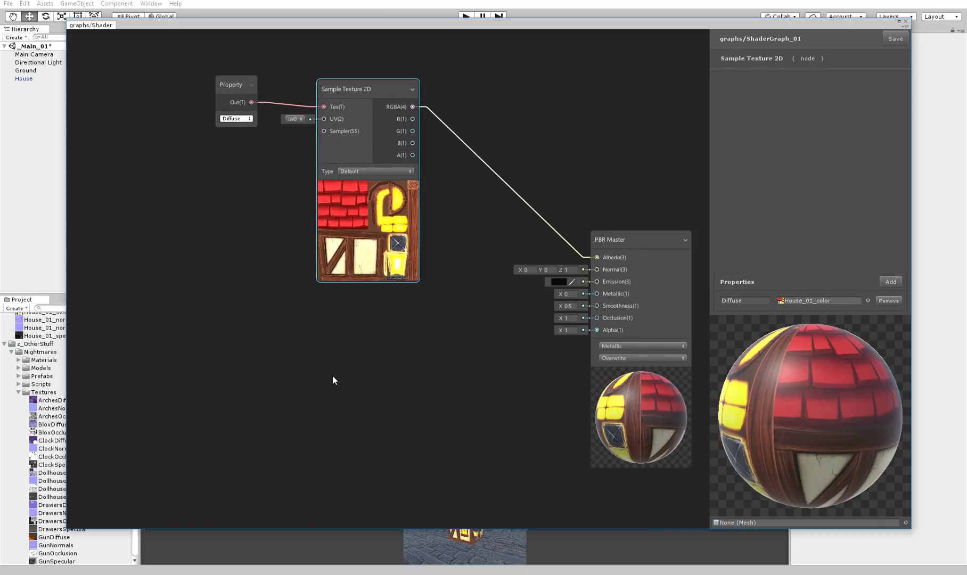
# Reposition the shader graph window and collapse the z_OtherStuff folder in the project
pyautogui.rightClick(319, 345)
pyautogui.click(297, 325)
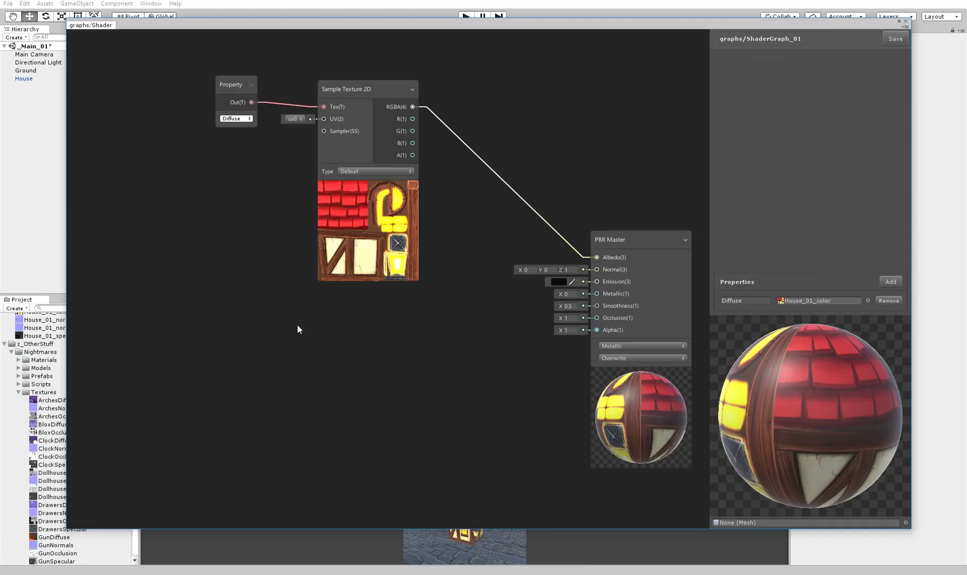
pyautogui.moveTo(304, 25)
pyautogui.mouseDown()
pyautogui.moveTo(463, 101)
pyautogui.moveTo(294, 36)
pyautogui.mouseUp()
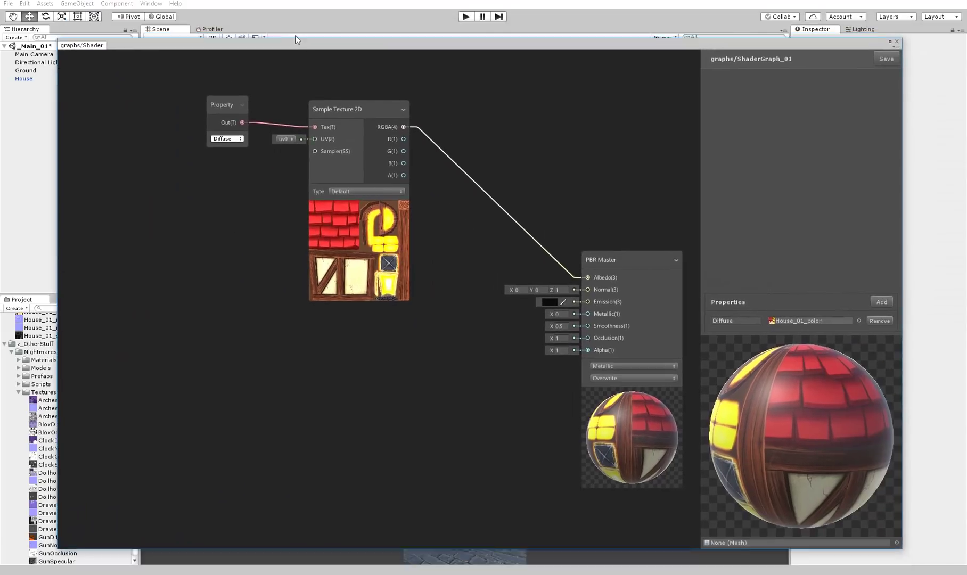
pyautogui.keyDown('alt'); pyautogui.click(6, 343); pyautogui.keyUp('alt')
# Add a Normal Create node to the graph and place it beneath the Sample Texture 2D node
pyautogui.rightClick(208, 334)
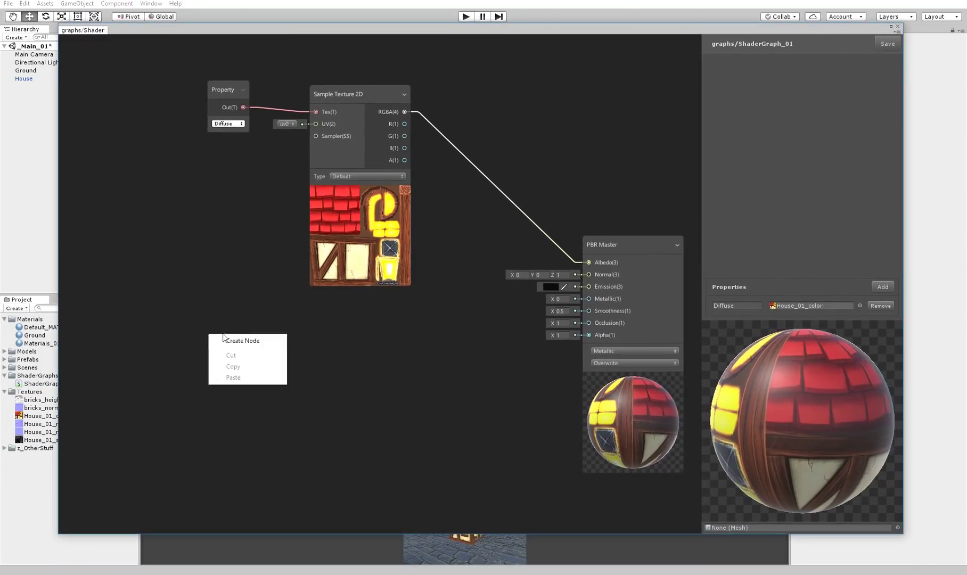
pyautogui.click(255, 331)
pyautogui.rightClick(256, 337)
pyautogui.click(271, 346)
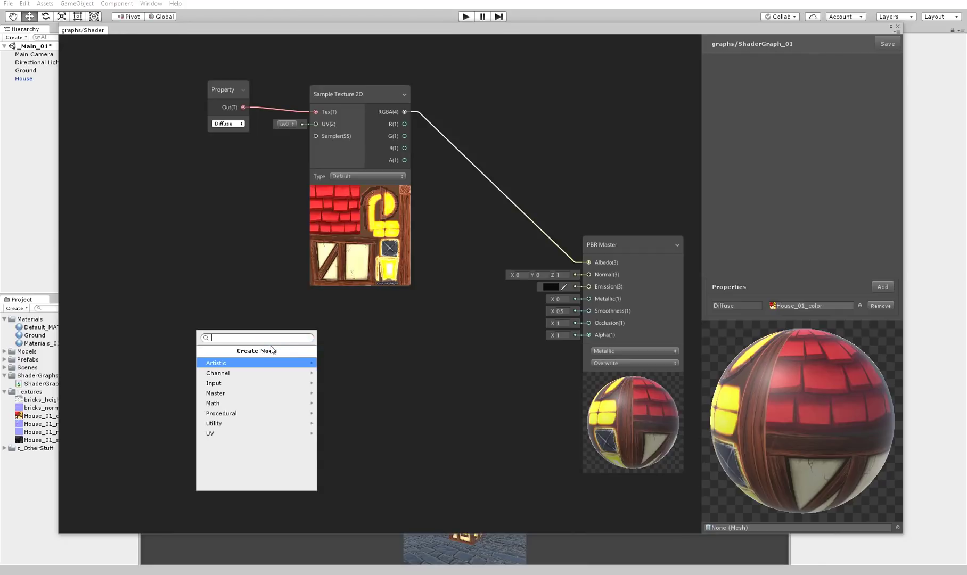
pyautogui.write('normal')
pyautogui.press('Down')
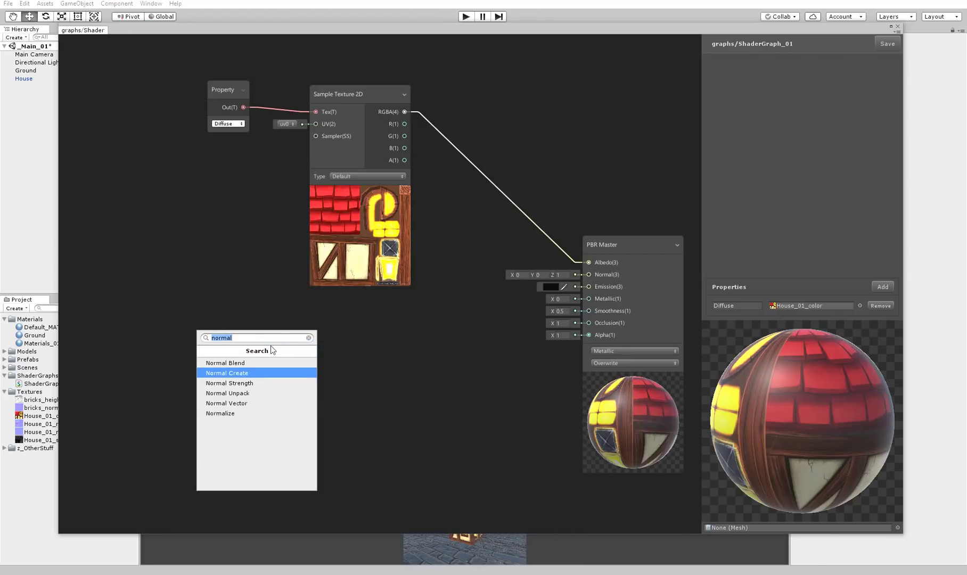
pyautogui.press('Return')
pyautogui.moveTo(270, 345); pyautogui.dragTo(324, 343)
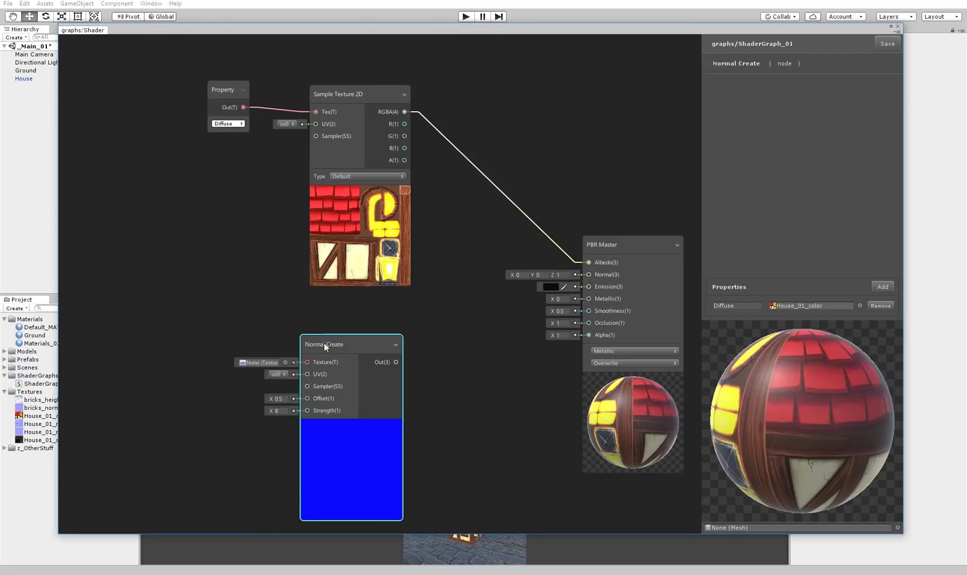
# Move Normal Create closer to Sample Texture 2D and connect the repositioned Diffuse Property node to Normal Create's Texture input
pyautogui.click(378, 306)
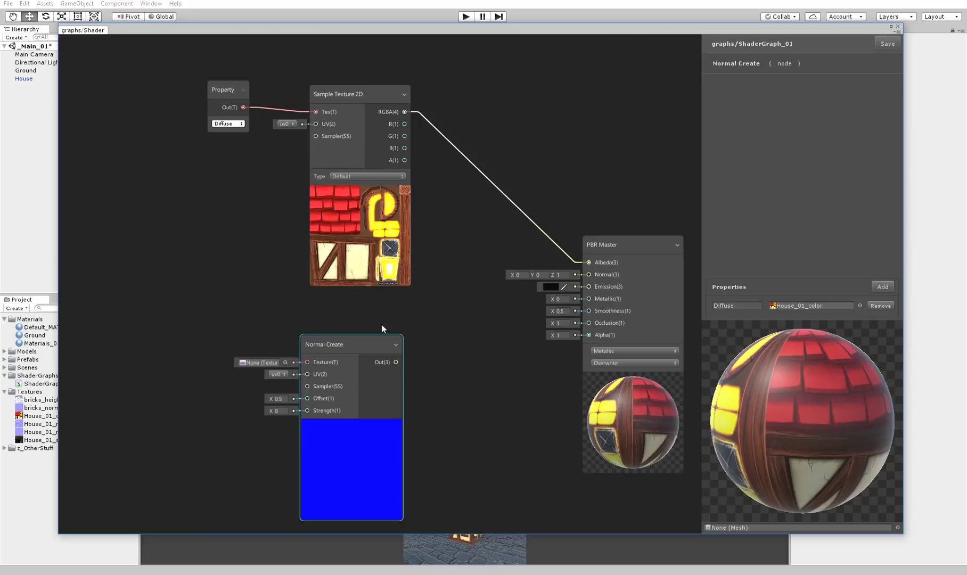
pyautogui.click(381, 384)
pyautogui.moveTo(355, 350); pyautogui.dragTo(329, 328)
pyautogui.click(259, 312)
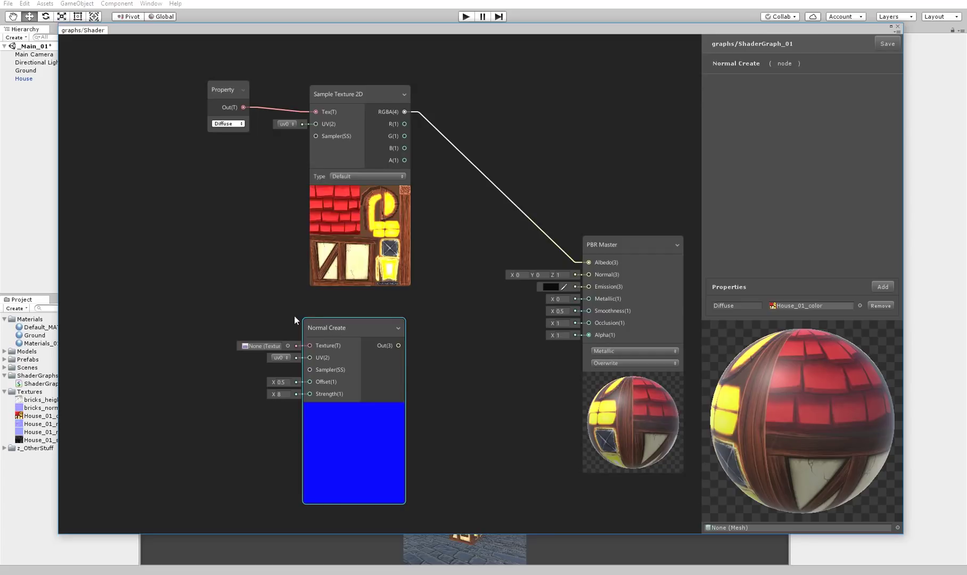
pyautogui.click(330, 345)
pyautogui.click(354, 205)
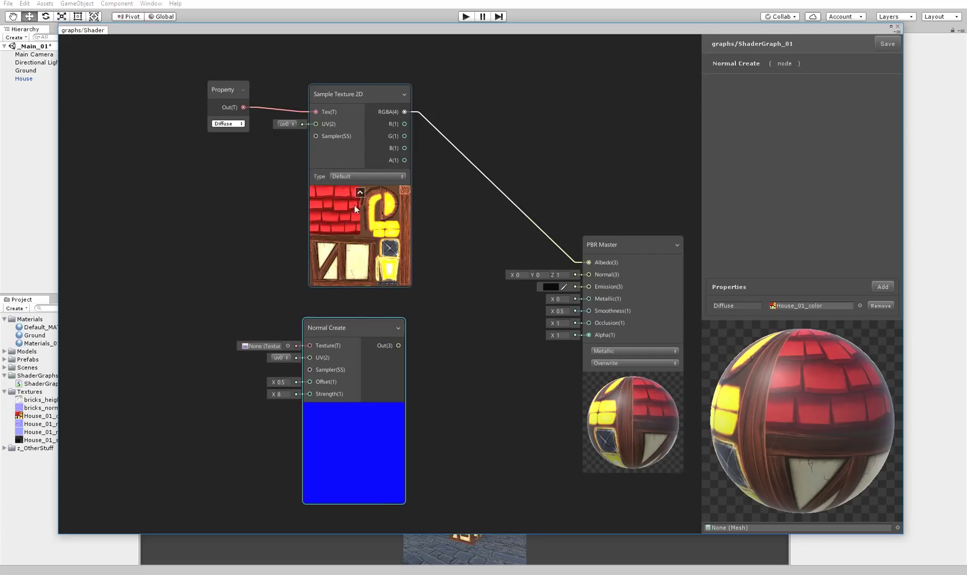
pyautogui.click(351, 335)
pyautogui.click(212, 126)
pyautogui.moveTo(225, 87); pyautogui.dragTo(310, 345)
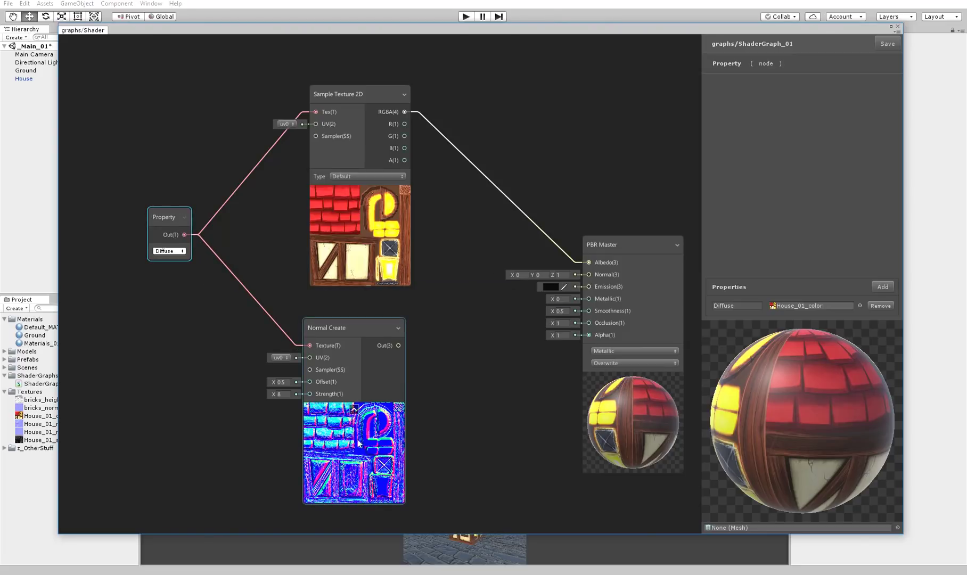
# Space out the two texture nodes, connect Normal Create's output to PBR Master's Normal input, and save the graph
pyautogui.moveTo(348, 92); pyautogui.dragTo(343, 72)
pyautogui.moveTo(362, 335); pyautogui.dragTo(359, 330)
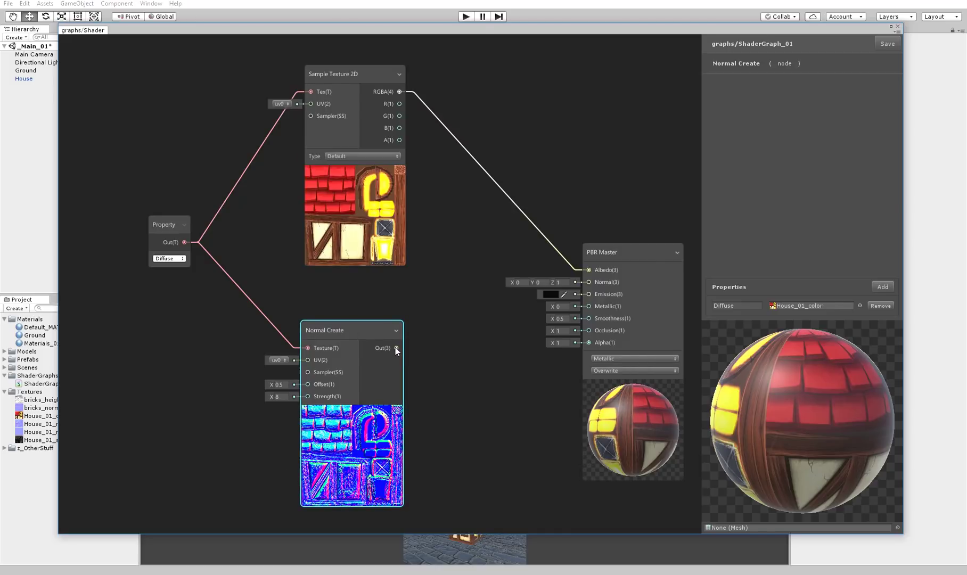
pyautogui.moveTo(396, 348); pyautogui.dragTo(590, 284)
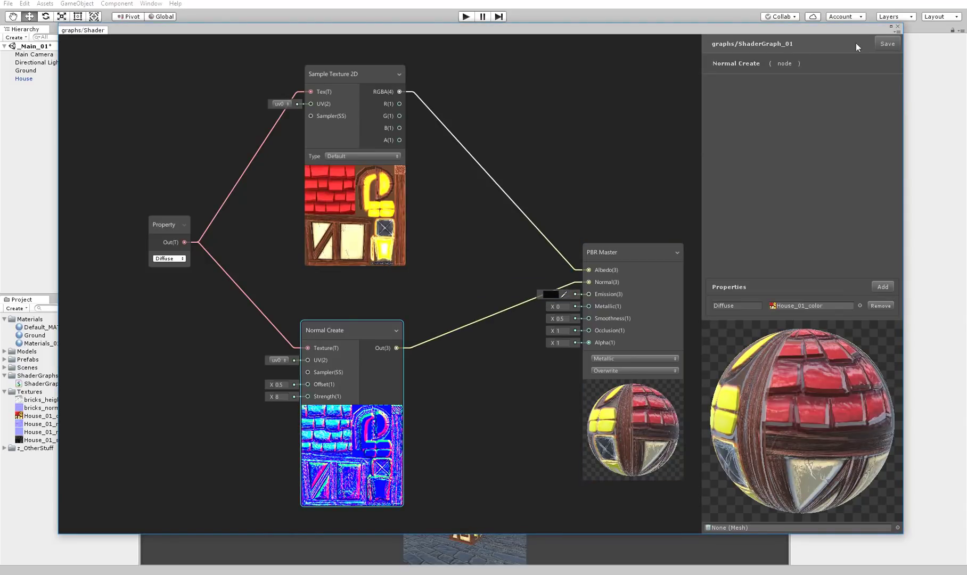
pyautogui.click(884, 48)
# Uncover the scene to inspect the generated normals on the house from another angle, and return to the graph
pyautogui.moveTo(787, 30); pyautogui.dragTo(776, 392)
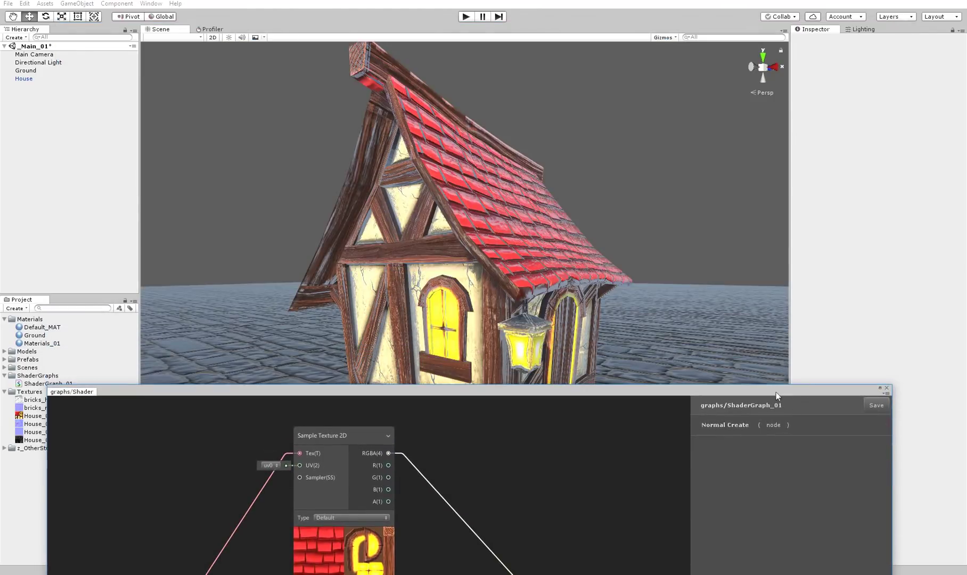
pyautogui.keyDown('alt'); pyautogui.moveTo(533, 289); pyautogui.dragTo(479, 240); pyautogui.keyUp('alt')
pyautogui.moveTo(465, 388); pyautogui.dragTo(472, 34)
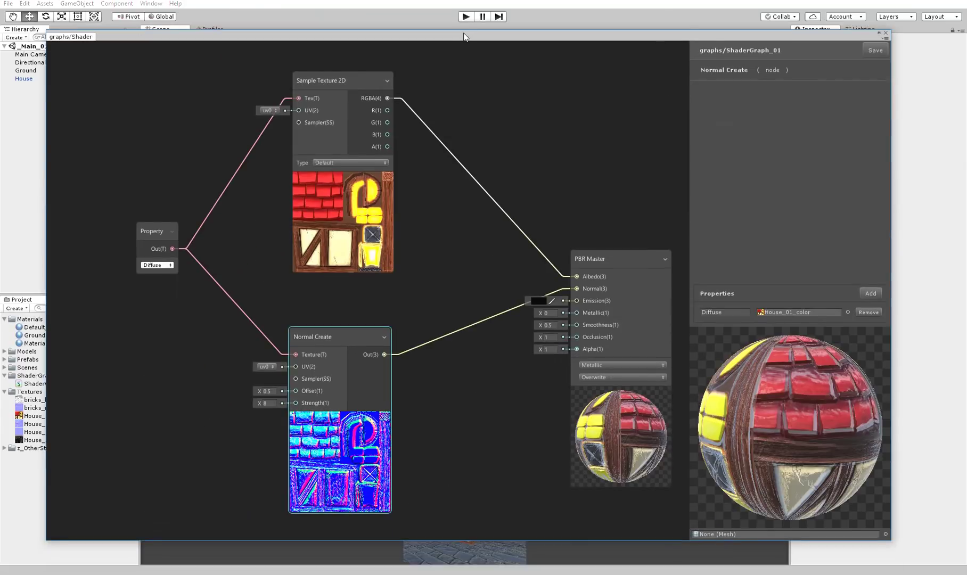
# Move the Diffuse Property node up beside Sample Texture 2D and add a float property named NormalOffset
pyautogui.moveTo(243, 216); pyautogui.dragTo(216, 109)
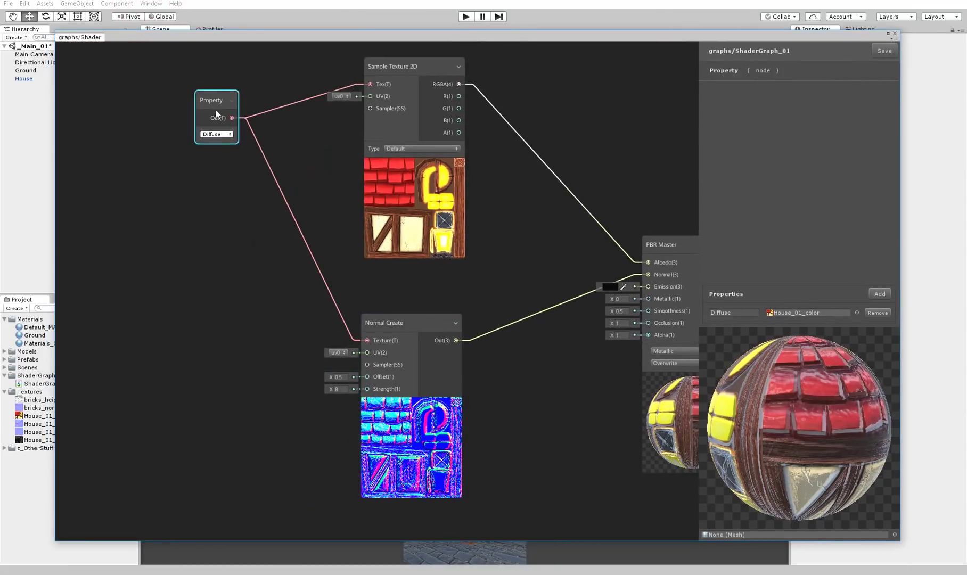
pyautogui.click(173, 286)
pyautogui.rightClick(173, 285)
pyautogui.click(878, 294)
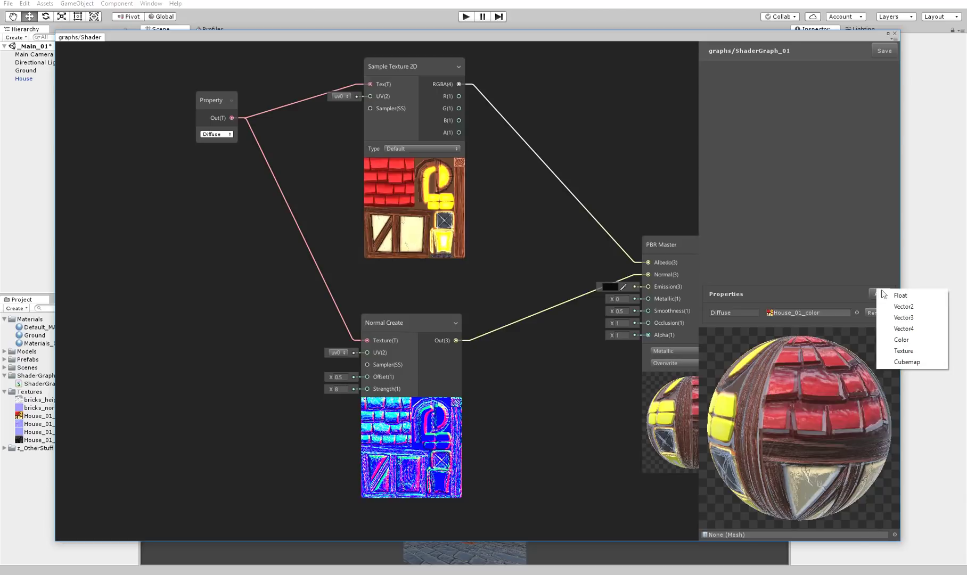
pyautogui.click(887, 295)
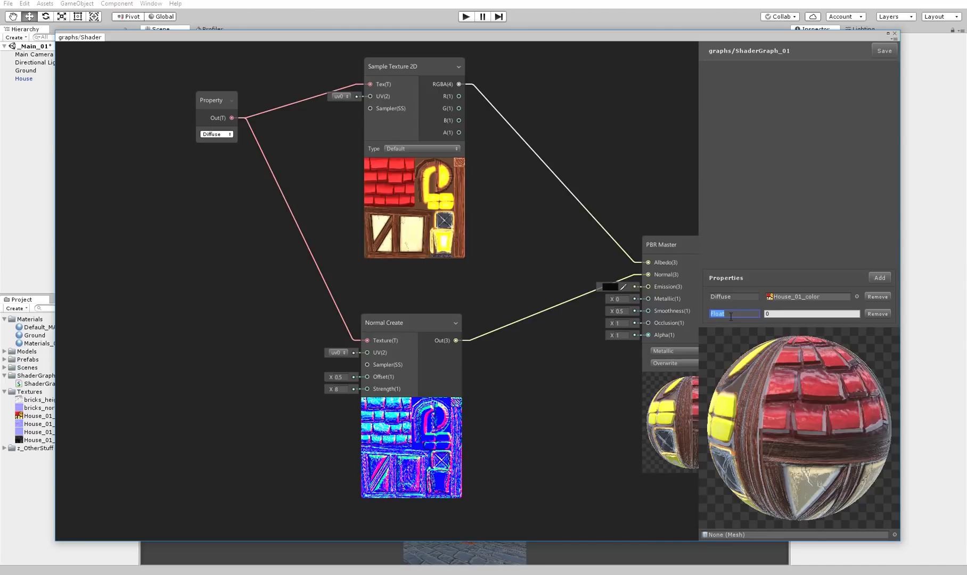
pyautogui.write('Offset')
# Add another float property to the graph and name it NormalStr
pyautogui.click(879, 277)
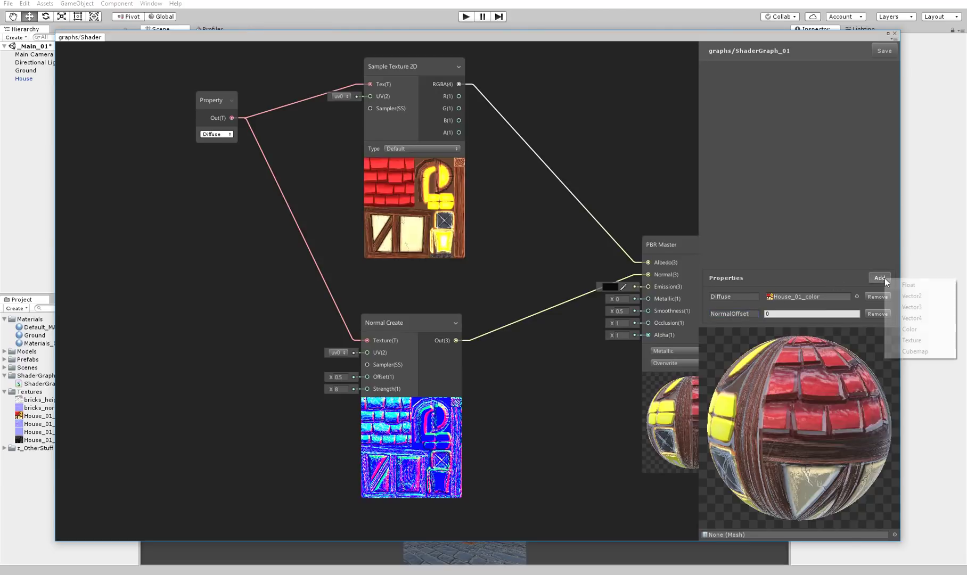
pyautogui.click(895, 282)
pyautogui.doubleClick(744, 312)
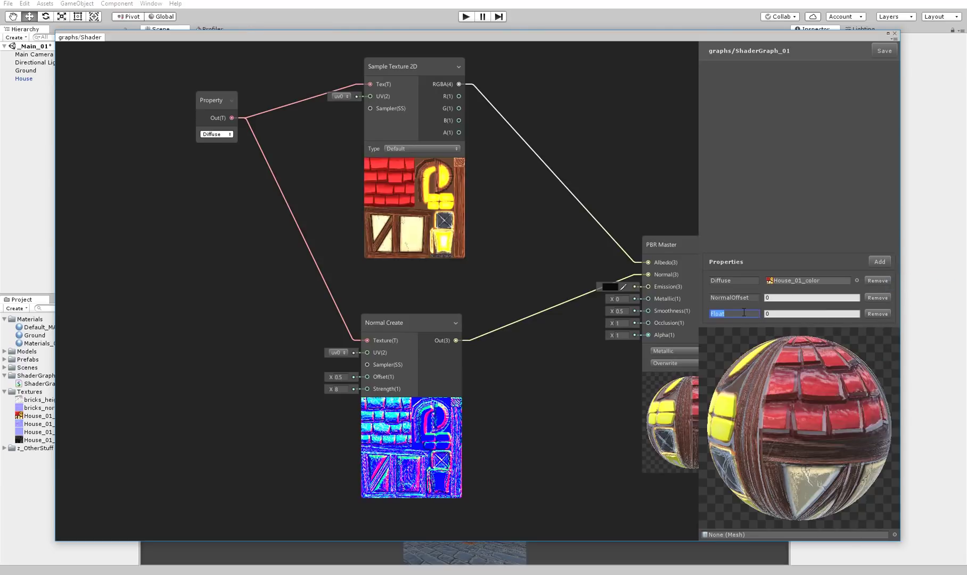
pyautogui.write('NormalStr')
# Create a Property node near Normal Create, duplicate it, and place the copy below the original
pyautogui.rightClick(175, 351)
pyautogui.click(180, 337)
pyautogui.write('prop')
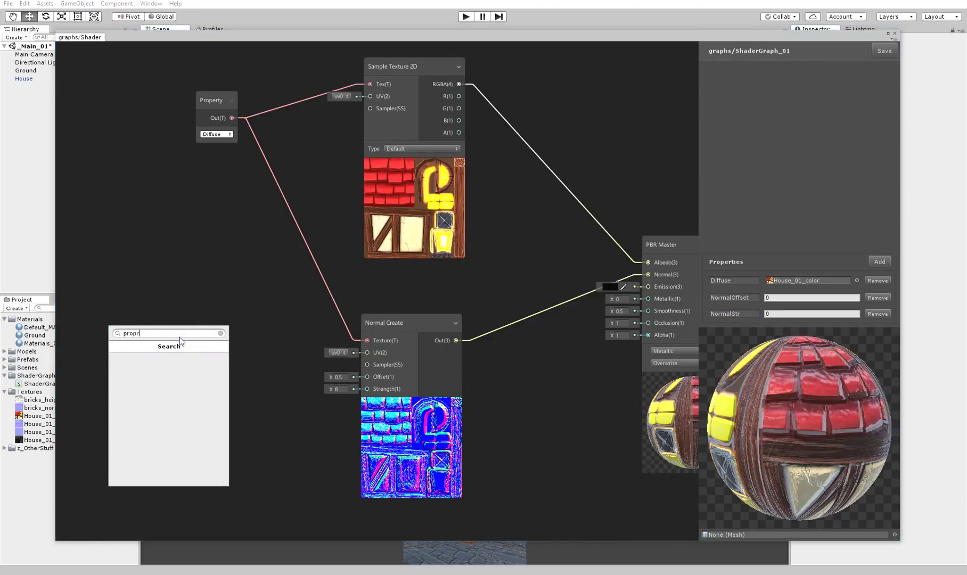
pyautogui.press('Return')
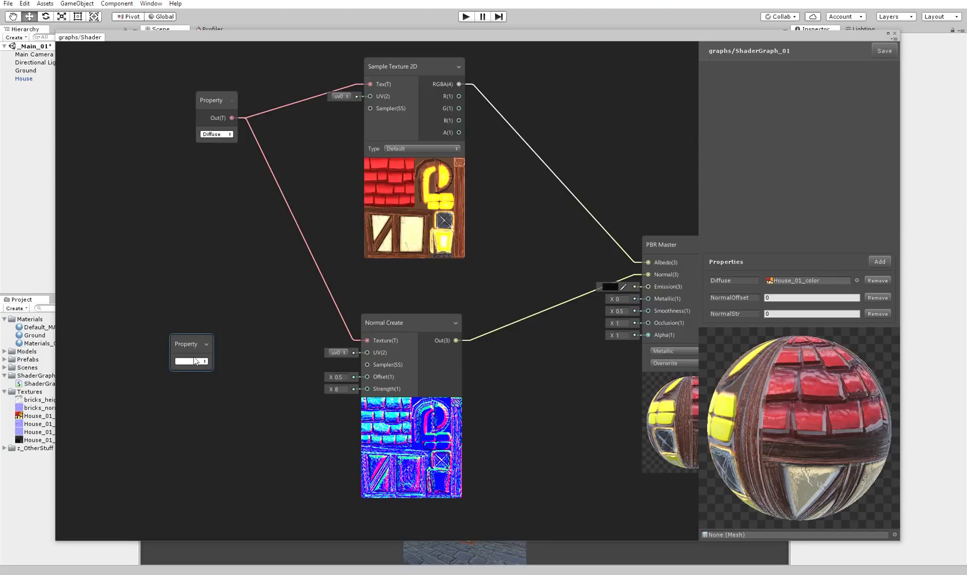
pyautogui.click(191, 339)
pyautogui.hotkey('ctrl', 'd')
pyautogui.moveTo(213, 358); pyautogui.dragTo(165, 416)
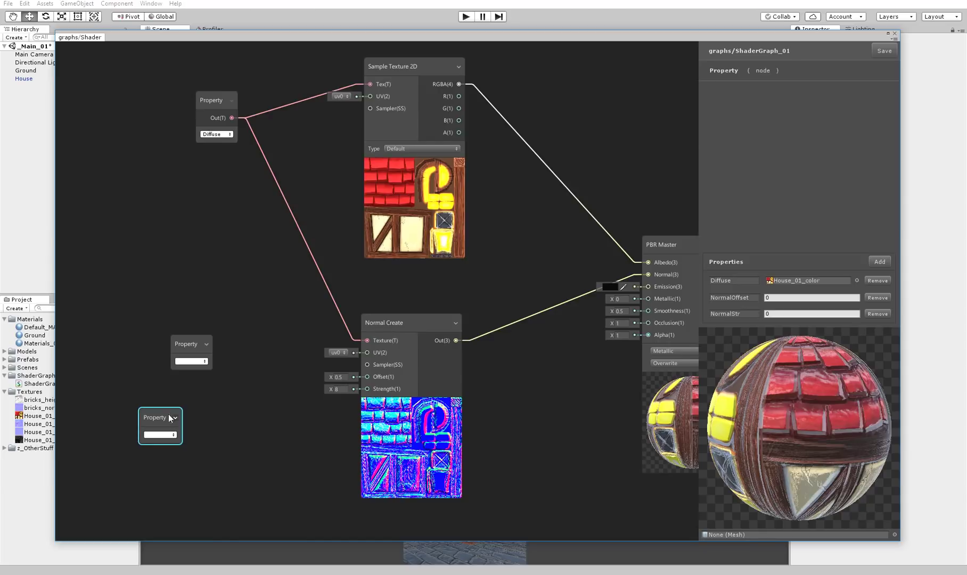
# Assign NormalOffset and NormalStr to the two new Property nodes and connect them to Normal Create's Offset and Strength inputs
pyautogui.click(191, 361)
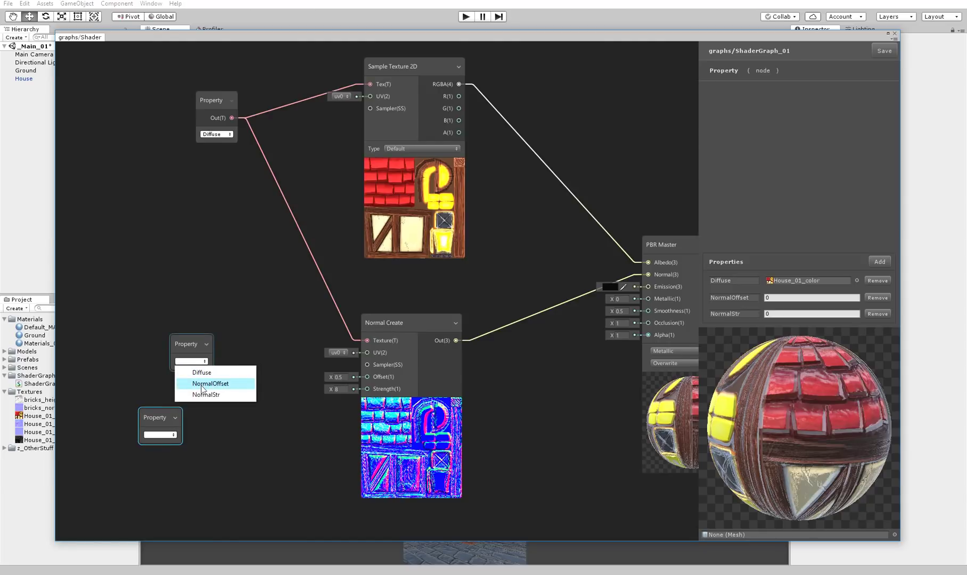
pyautogui.click(201, 385)
pyautogui.moveTo(200, 345); pyautogui.dragTo(364, 376)
pyautogui.click(159, 434)
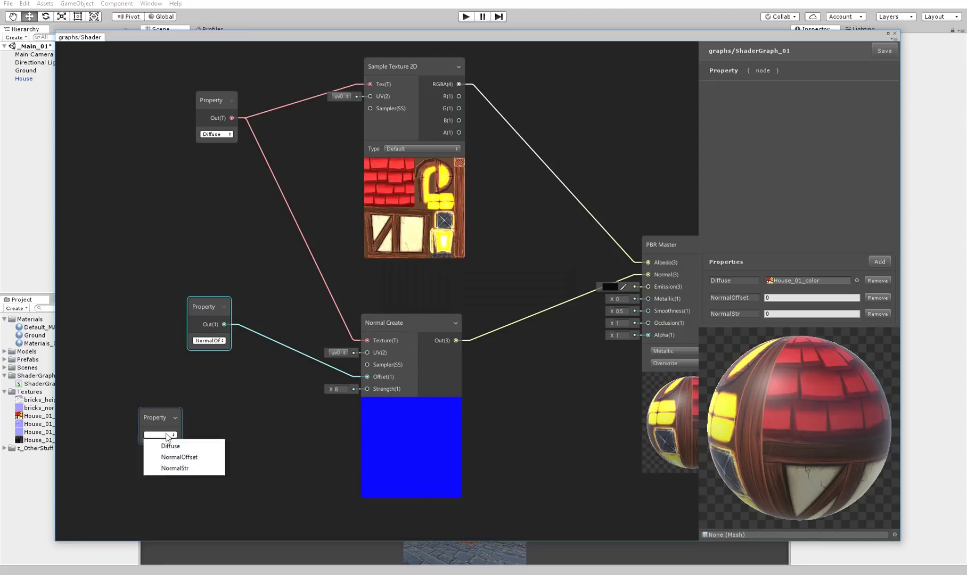
pyautogui.click(169, 466)
pyautogui.moveTo(176, 435); pyautogui.dragTo(367, 389)
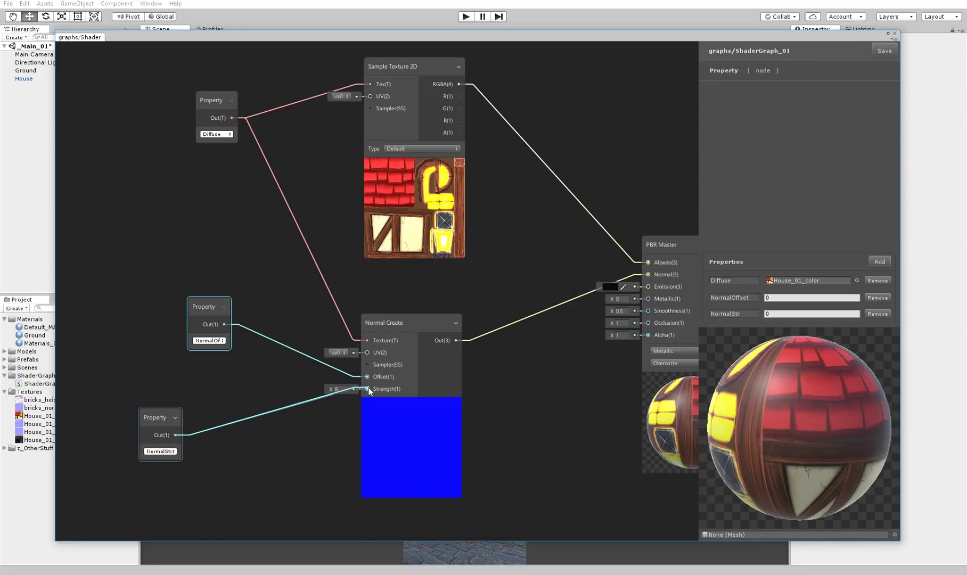
# Save the graph and set the default values of NormalOffset to 0.5 and NormalStr to 5
pyautogui.click(882, 51)
pyautogui.click(785, 298)
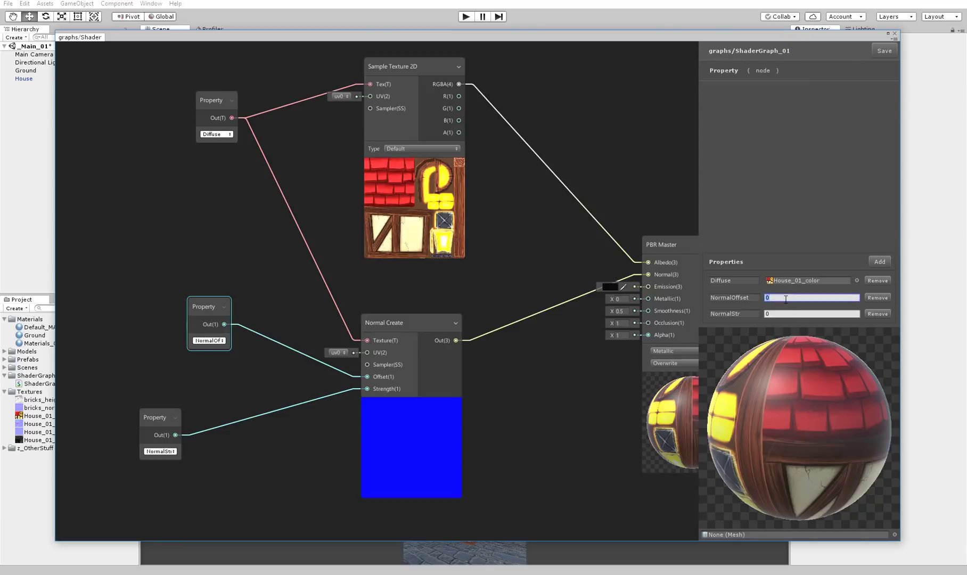
pyautogui.press('Tab')
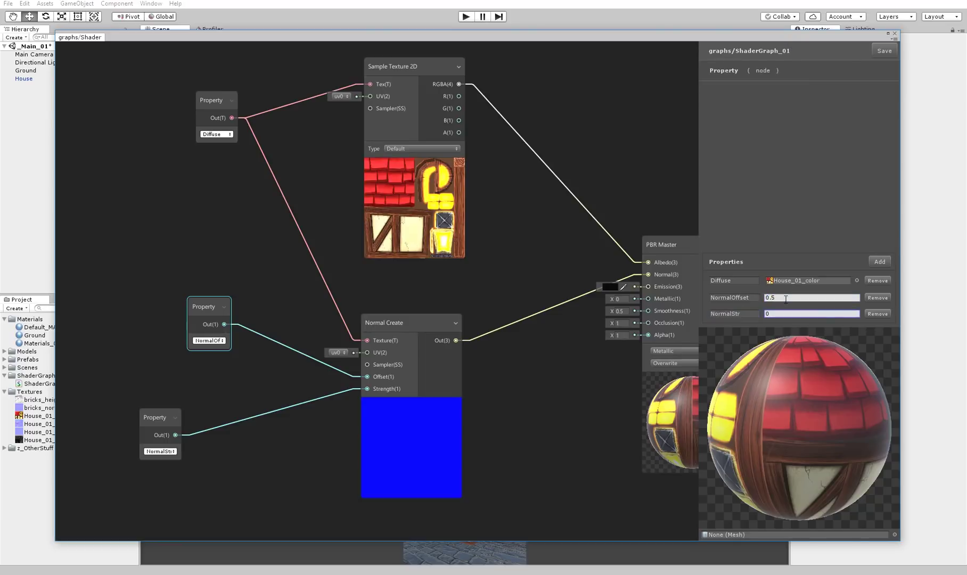
pyautogui.write('5')
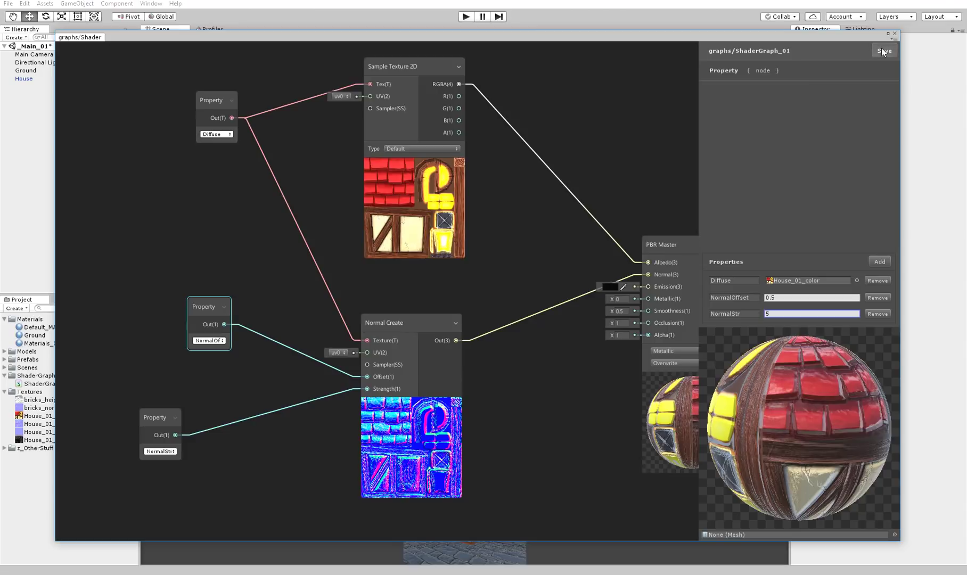
# Uncover the scene, select the house, and set its material's NormalOffset to 0.5
pyautogui.moveTo(576, 37); pyautogui.dragTo(558, 505)
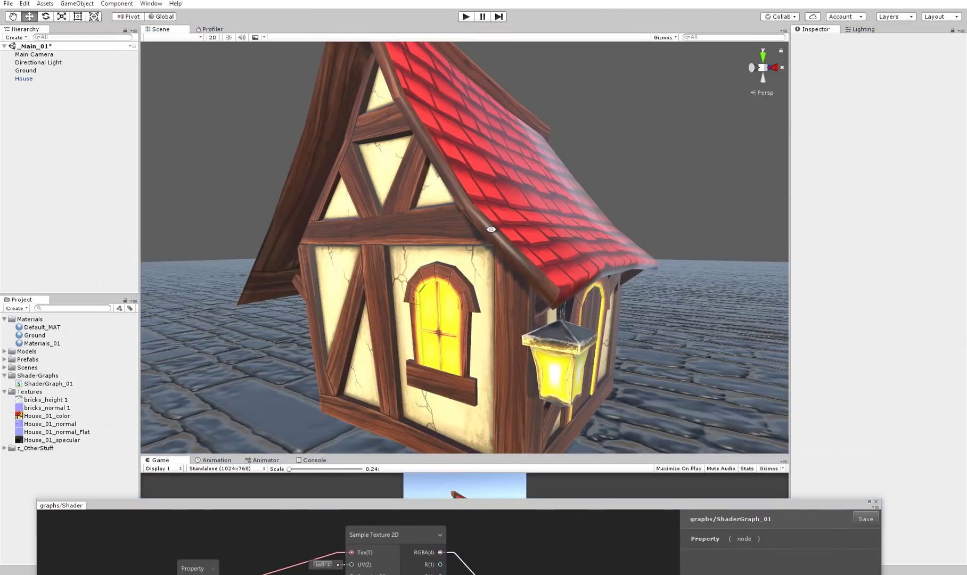
pyautogui.click(487, 228)
pyautogui.click(960, 238)
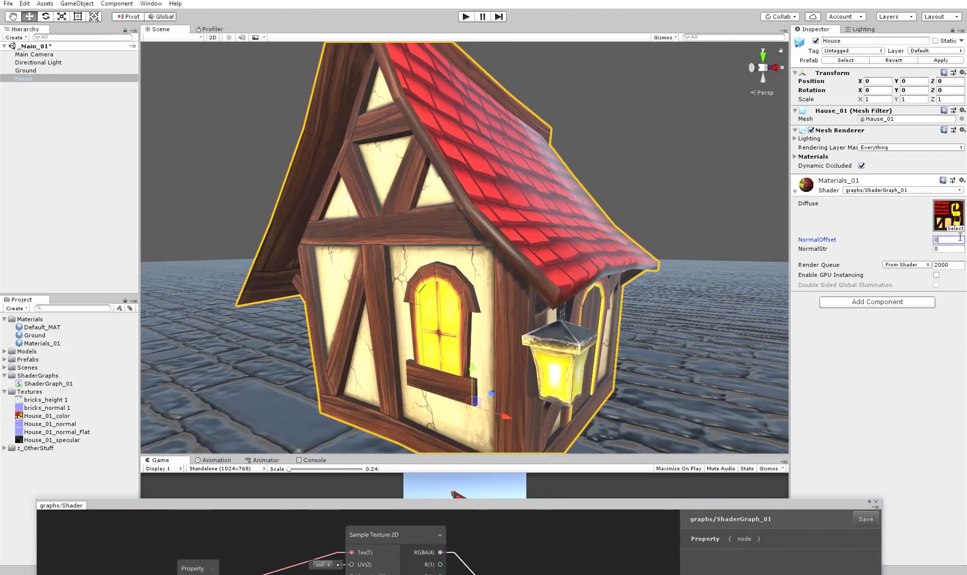
pyautogui.press('Return')
# Try NormalStr values of 3, 5 and 2 on the house material, and settle on 5
pyautogui.click(937, 251)
pyautogui.write('3')
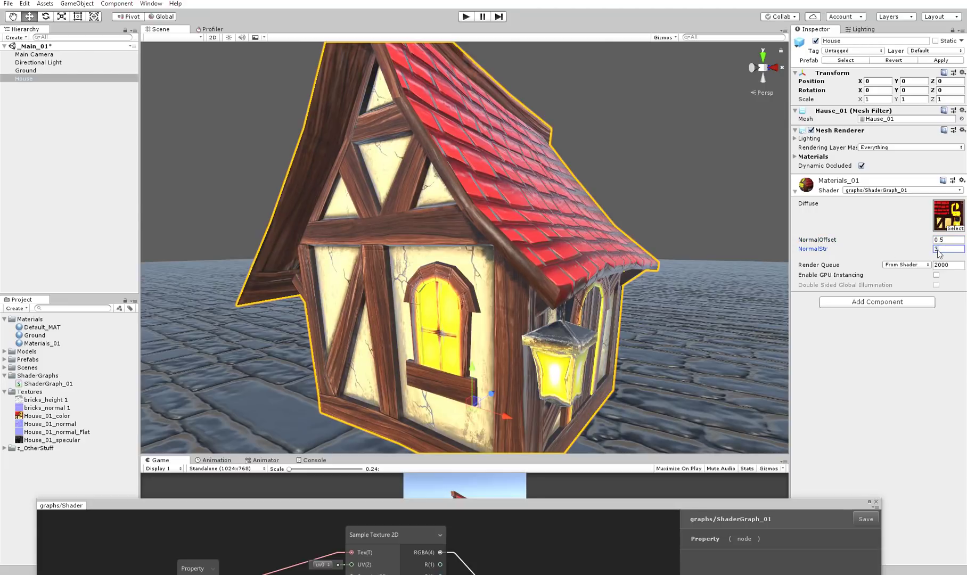
pyautogui.press('BackSpace')
pyautogui.write('5')
pyautogui.press('BackSpace')
pyautogui.write('2')
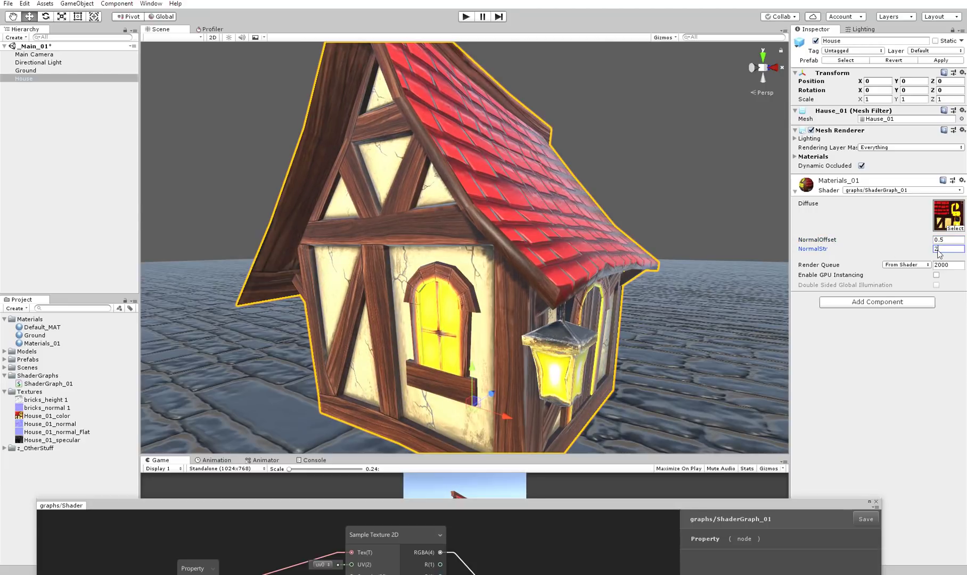
pyautogui.press('BackSpace')
pyautogui.write('5')
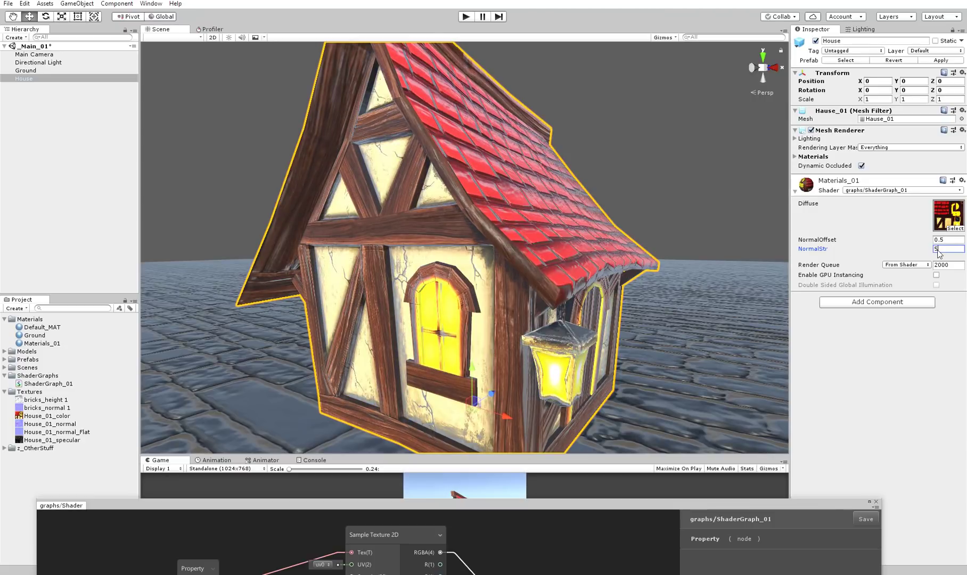
# Set the house material's NormalStr to 4
pyautogui.press('BackSpace')
pyautogui.write('4')
pyautogui.click(939, 241)
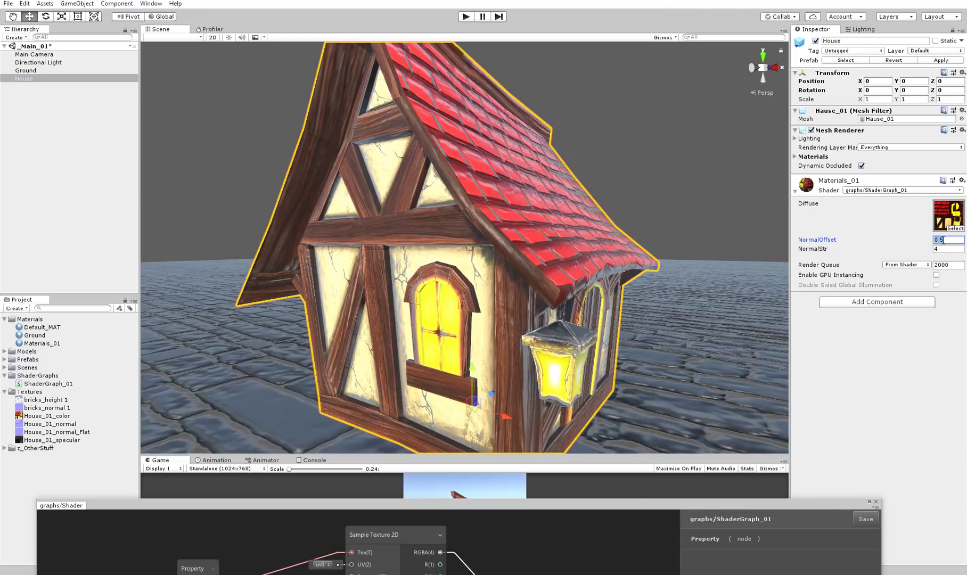
# Examine the generated normals on the house's walls and roof from several angles and distances
pyautogui.moveTo(814, 239)
pyautogui.keyDown('alt'); pyautogui.mouseDown()
pyautogui.moveTo(832, 236)
pyautogui.moveTo(795, 238)
pyautogui.moveTo(818, 234)
pyautogui.mouseUp(); pyautogui.keyUp('alt')
pyautogui.keyDown('alt'); pyautogui.moveTo(458, 266); pyautogui.dragTo(465, 312); pyautogui.keyUp('alt')
pyautogui.scroll(-10, 629, 266)
pyautogui.click(606, 170)
pyautogui.keyDown('alt'); pyautogui.moveTo(573, 242); pyautogui.dragTo(546, 220); pyautogui.keyUp('alt')
pyautogui.scroll(6, 413, 261)
pyautogui.scroll(-5, 505, 235)
pyautogui.keyDown('alt'); pyautogui.moveTo(416, 249); pyautogui.dragTo(546, 259); pyautogui.keyUp('alt')
pyautogui.scroll(3, 540, 266)
# Bring the Shader Graph window back over the scene and delete the Normal Create node with its NormalOffset and NormalStr Property nodes
pyautogui.moveTo(414, 507); pyautogui.dragTo(425, 50)
pyautogui.moveTo(85, 306); pyautogui.dragTo(456, 504)
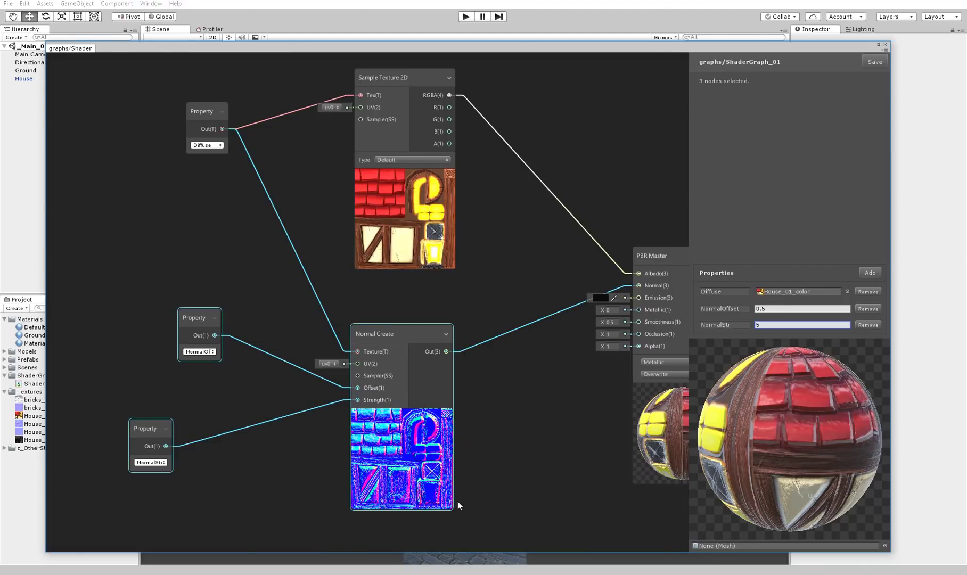
pyautogui.press('Delete')
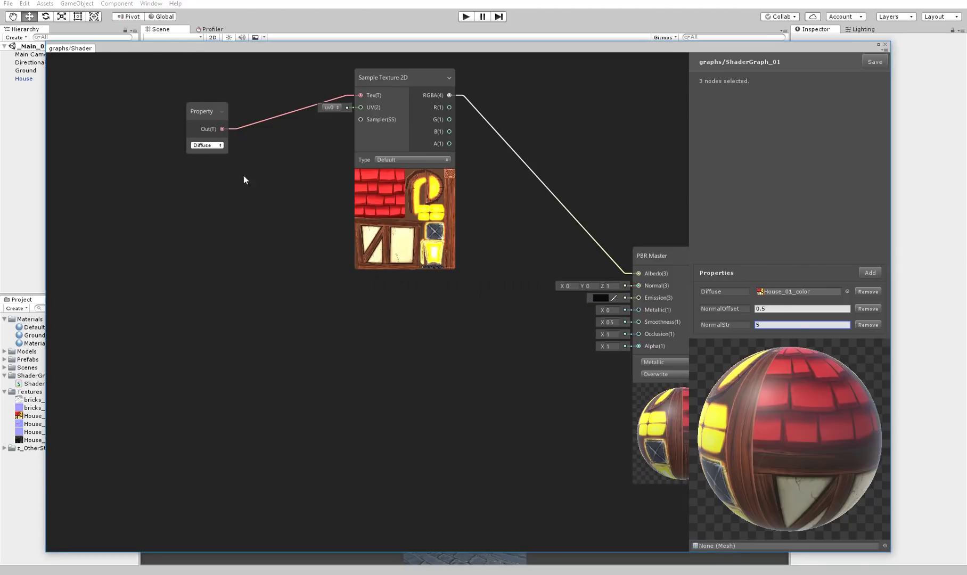
# Move the Diffuse Property node up and closer to its Sample Texture 2D node
pyautogui.moveTo(206, 112); pyautogui.dragTo(209, 101)
pyautogui.press('a')
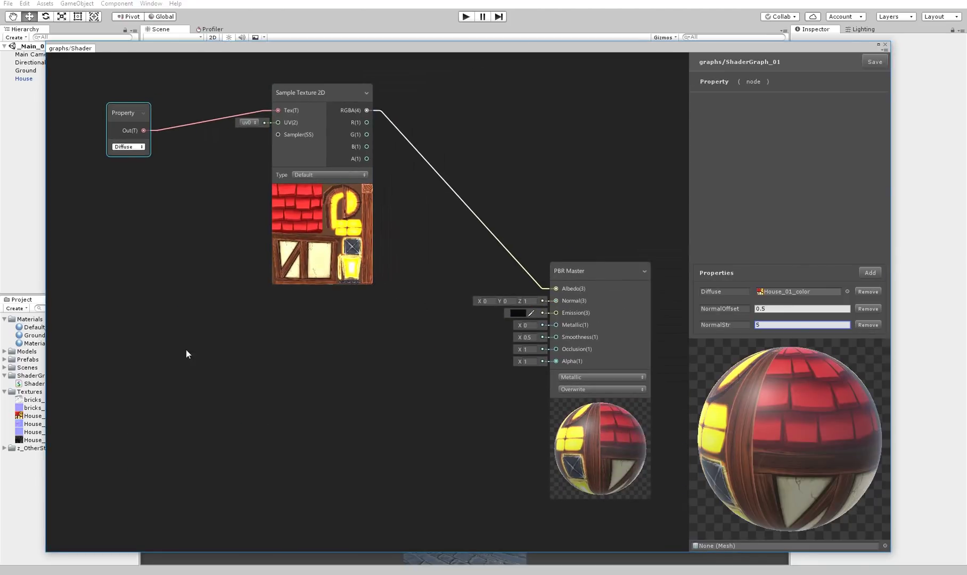
pyautogui.moveTo(222, 216); pyautogui.dragTo(236, 220, button='middle')
pyautogui.moveTo(153, 116); pyautogui.dragTo(186, 83)
pyautogui.moveTo(249, 241); pyautogui.dragTo(283, 236, button='middle')
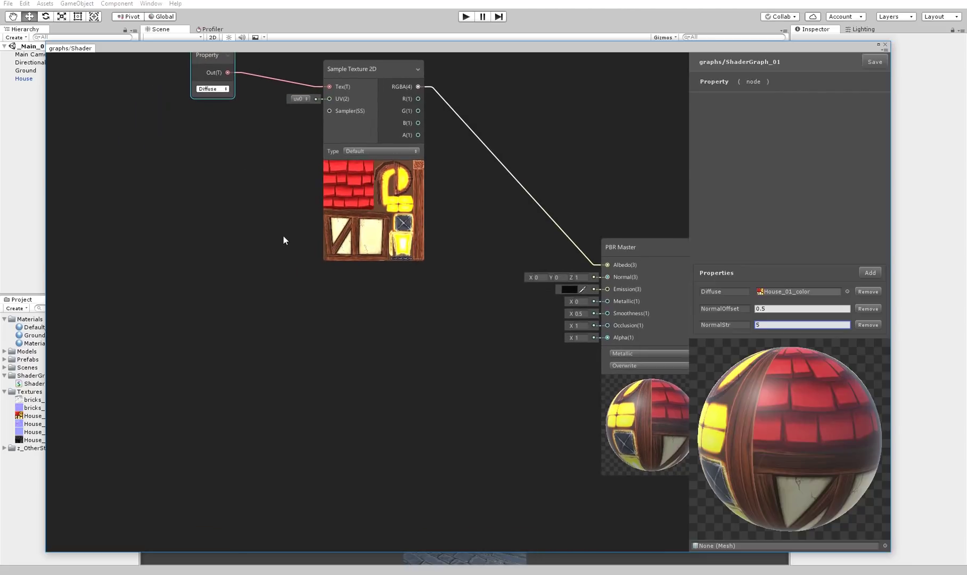
# Add a new Property node below the Diffuse texture nodes
pyautogui.rightClick(278, 292)
pyautogui.click(281, 296)
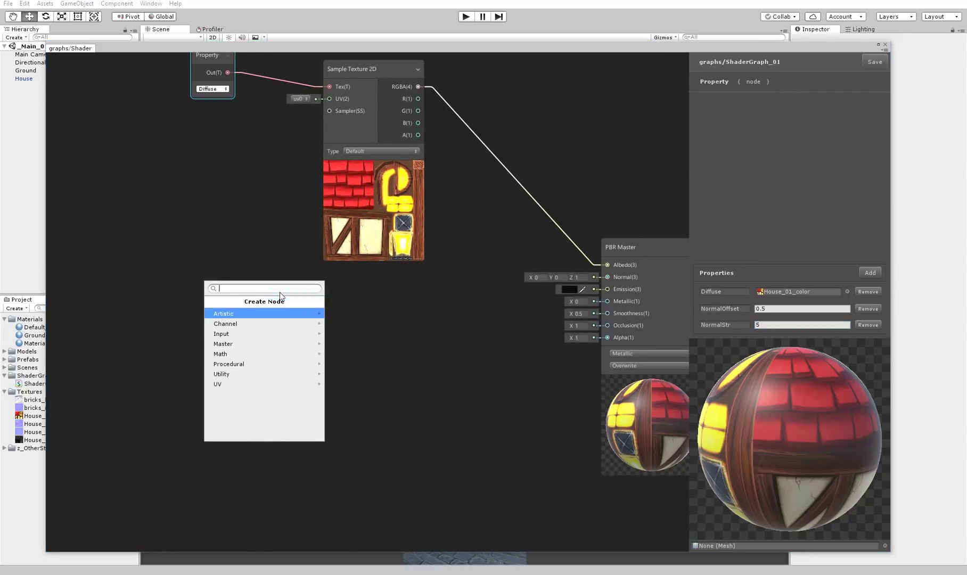
pyautogui.write('property')
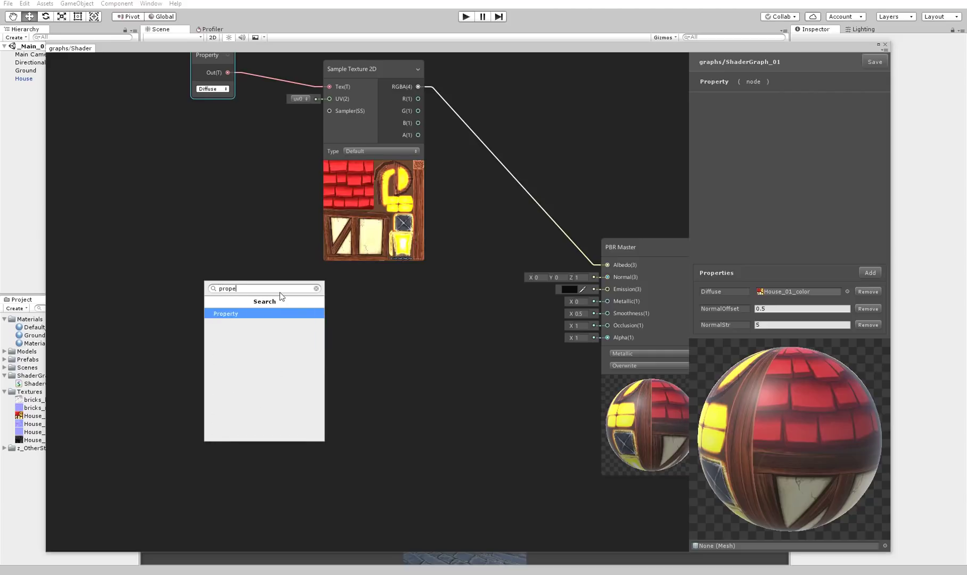
pyautogui.press('Return')
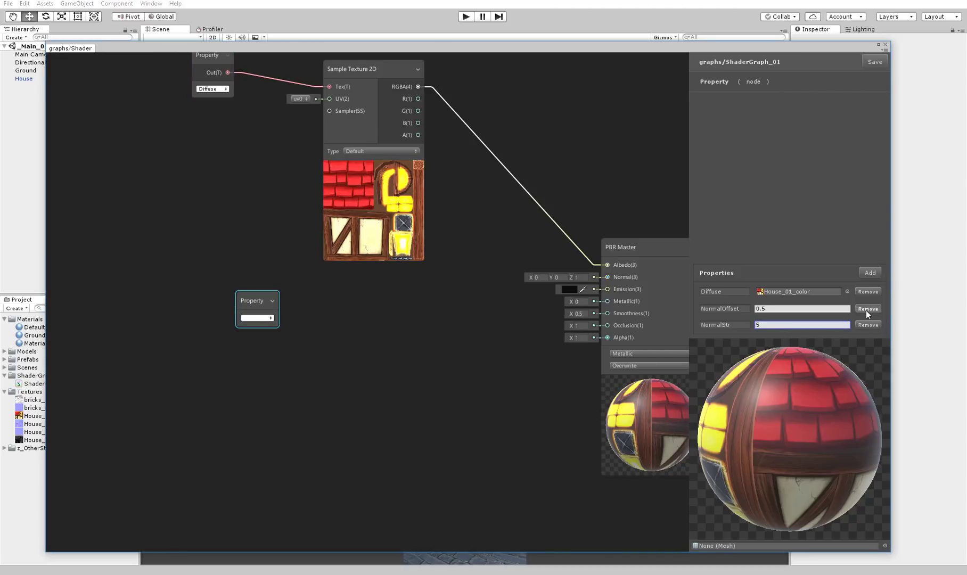
# Remove the NormalOffset and NormalStr properties from the graph and add a Texture property named Normal
pyautogui.click(866, 311)
pyautogui.click(856, 324)
pyautogui.click(875, 302)
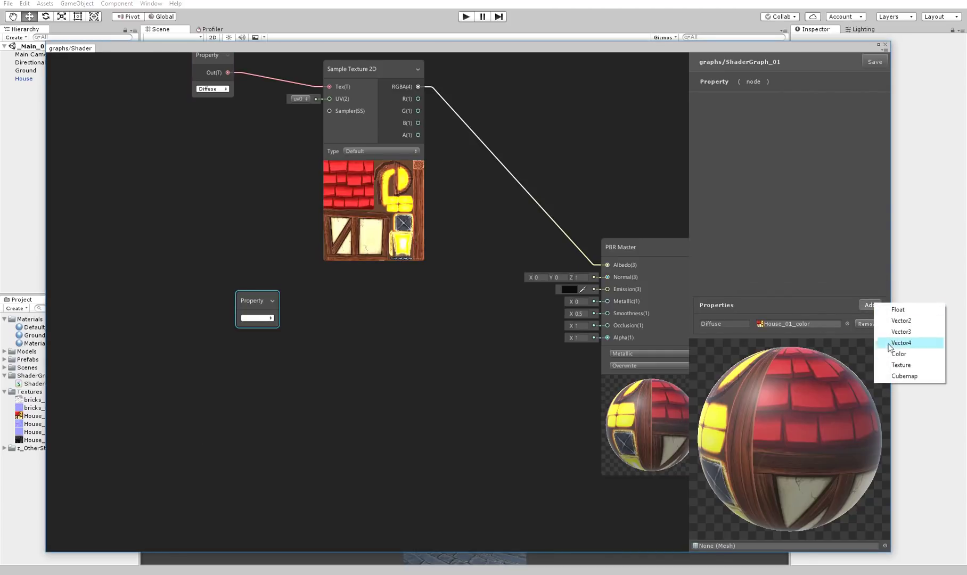
pyautogui.click(902, 365)
pyautogui.click(704, 323)
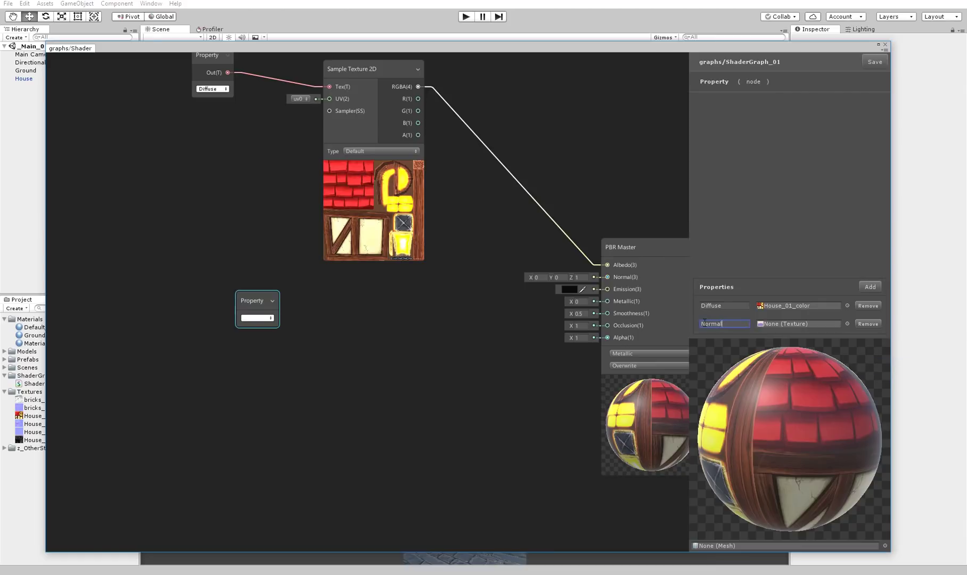
# Assign Normal to the new Property node and connect it to the Tex input of a new Sample Texture 2D node
pyautogui.click(257, 318)
pyautogui.click(269, 339)
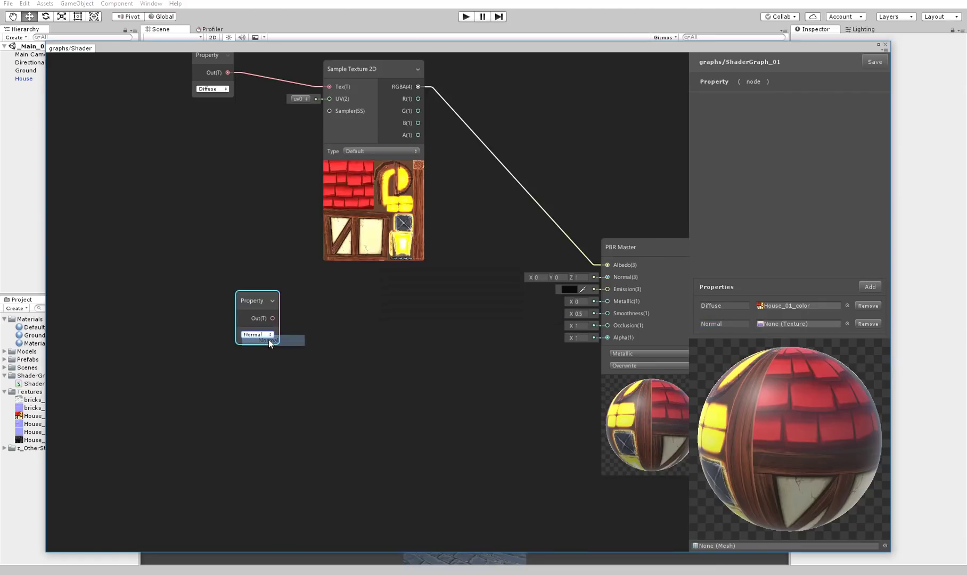
pyautogui.rightClick(360, 326)
pyautogui.click(368, 329)
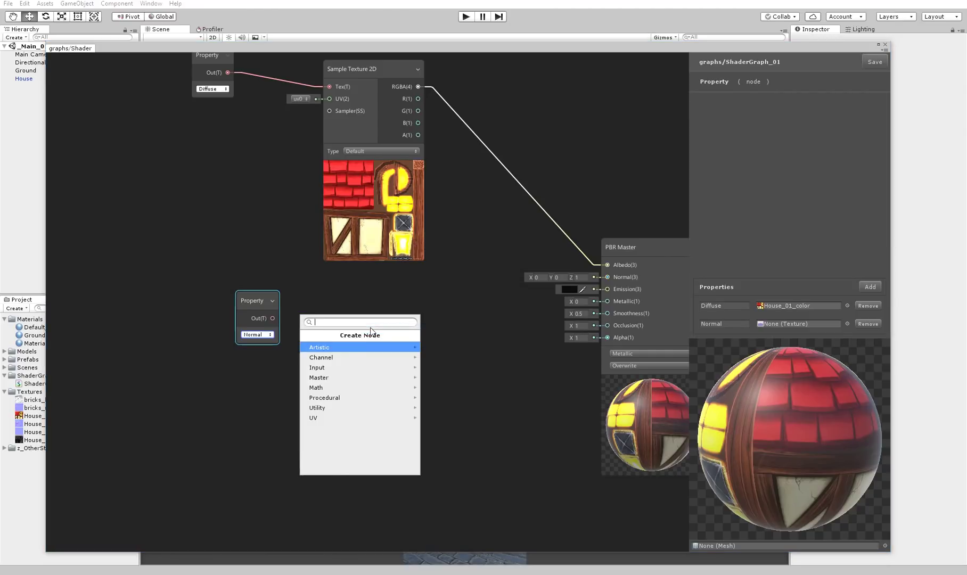
pyautogui.write('Texture')
pyautogui.press('Down')
pyautogui.press('Return')
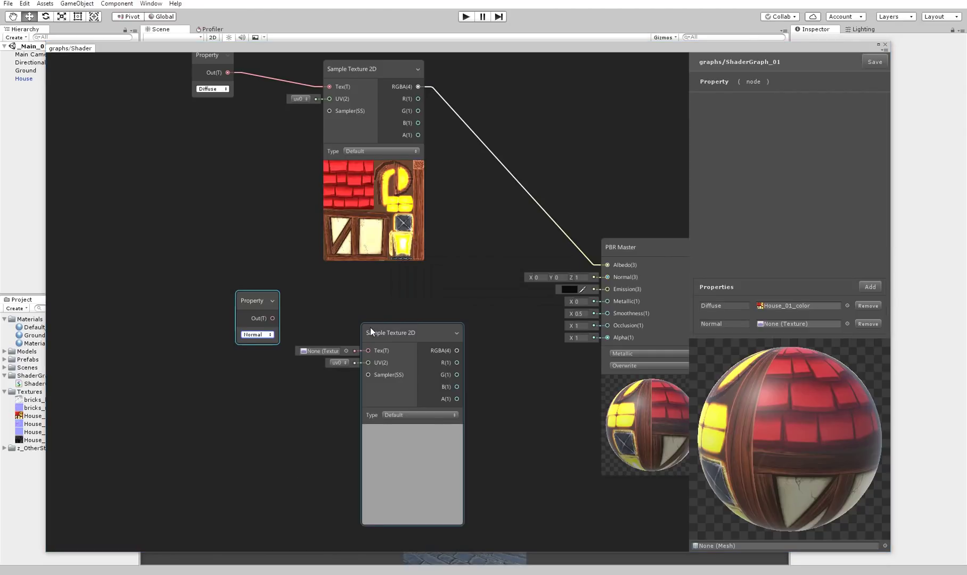
pyautogui.moveTo(273, 318); pyautogui.dragTo(368, 350)
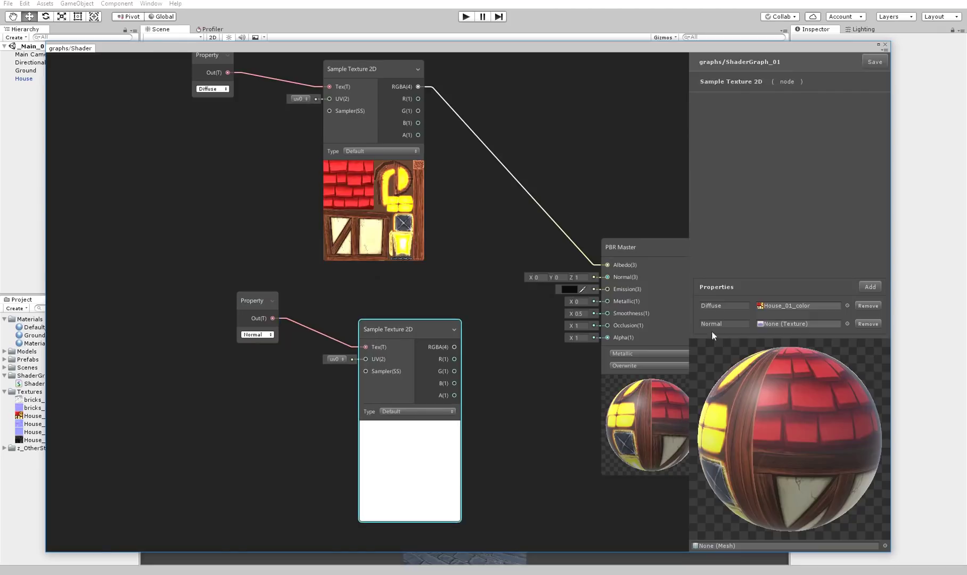
# Set the Normal property's default texture to House_01_normal
pyautogui.click(847, 324)
pyautogui.scroll(-3, 565, 235)
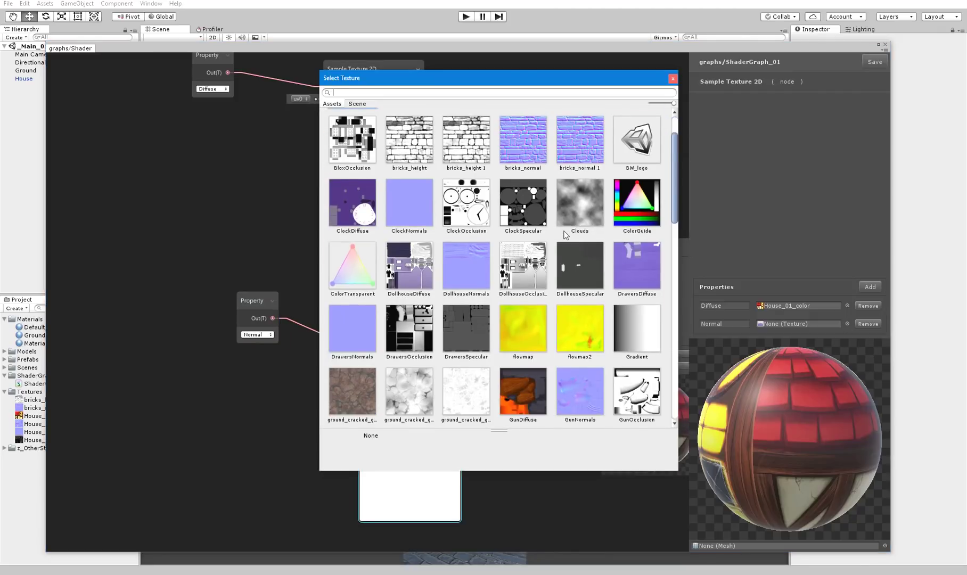
pyautogui.write('house')
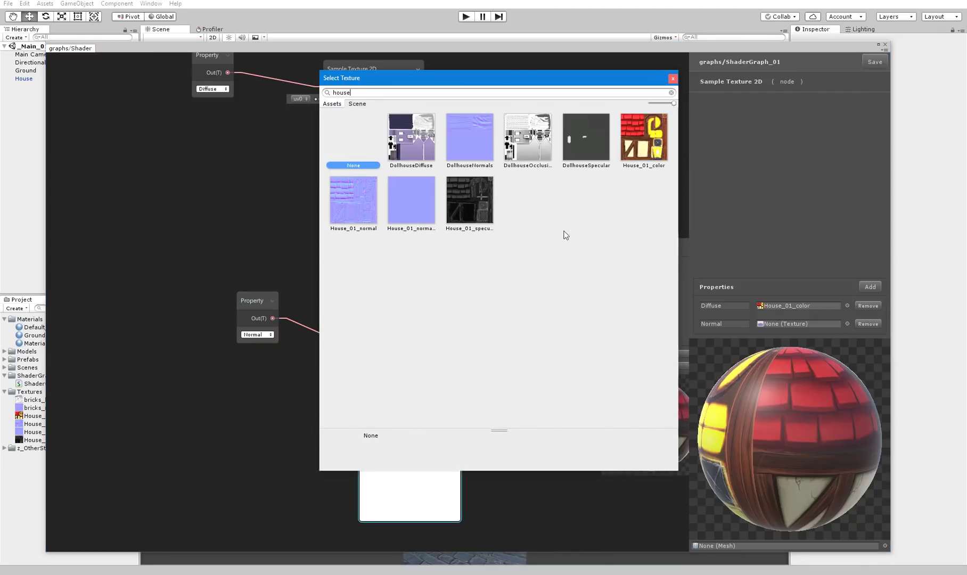
pyautogui.click(357, 200)
pyautogui.doubleClick(357, 201)
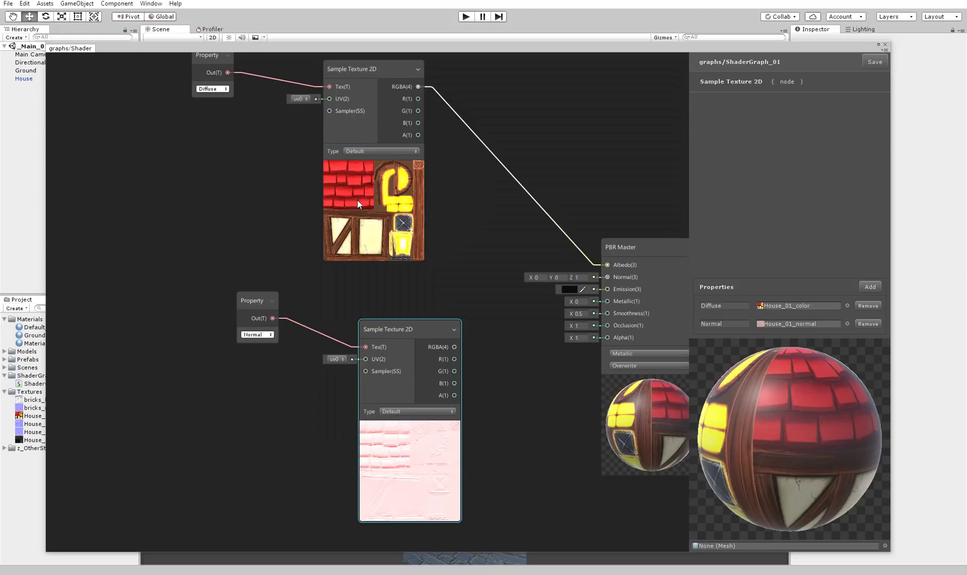
# Set the new Sample Texture 2D node's type to Normal and connect its RGBA output to PBR Master's Normal input
pyautogui.click(394, 411)
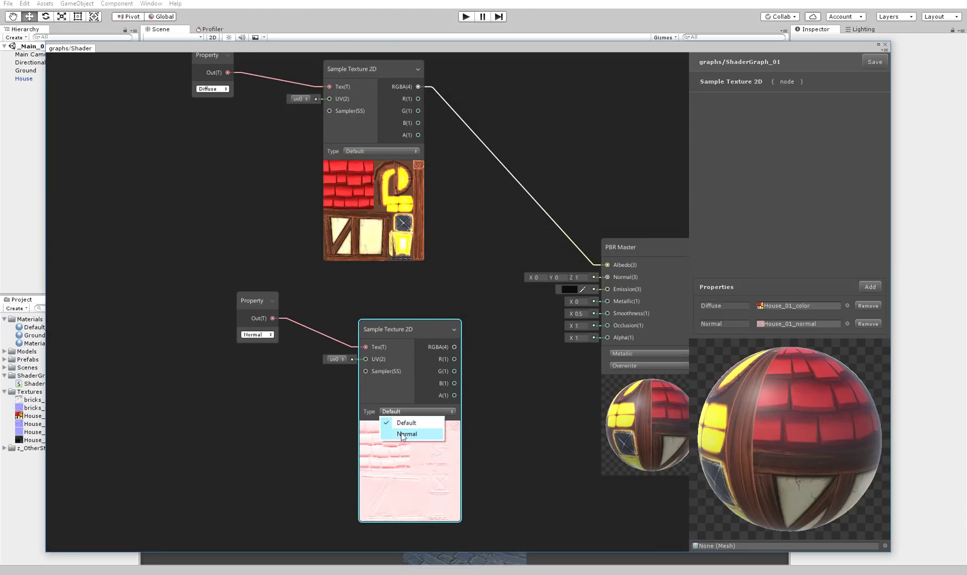
pyautogui.click(402, 434)
pyautogui.moveTo(255, 299); pyautogui.dragTo(206, 301)
pyautogui.moveTo(408, 331); pyautogui.dragTo(606, 277)
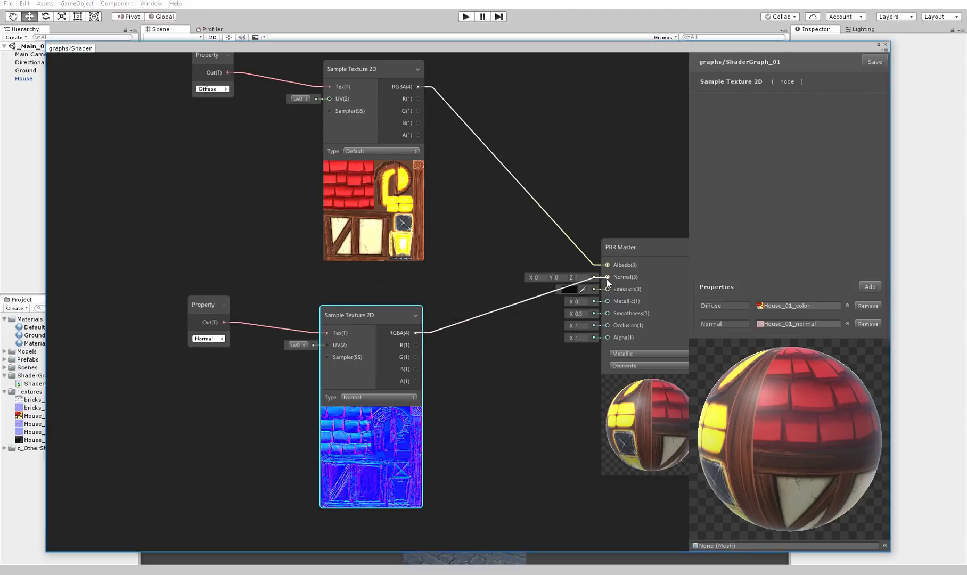
# Uncover the scene and assign the House_01_normal texture to the Normal slot of the house material
pyautogui.moveTo(725, 50); pyautogui.dragTo(677, 496)
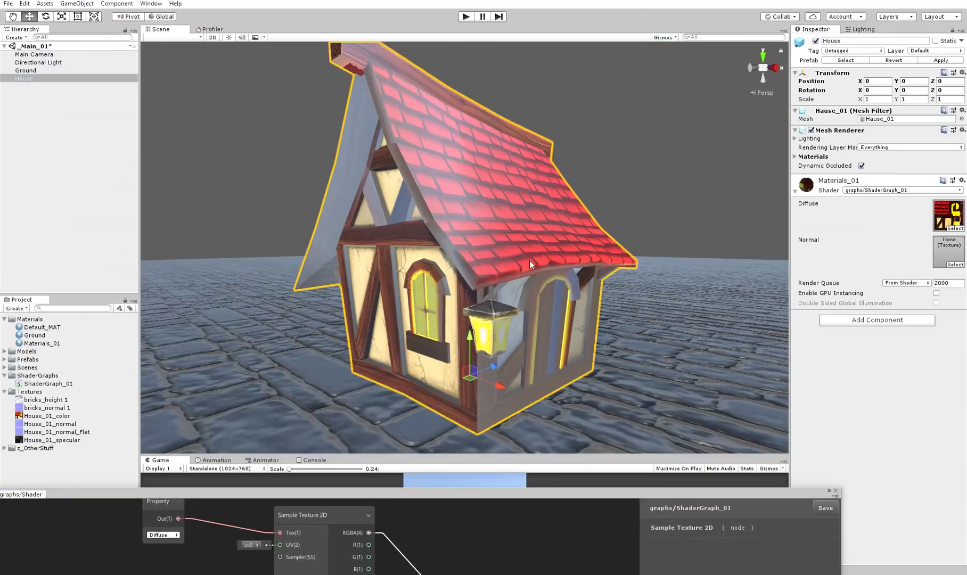
pyautogui.click(954, 264)
pyautogui.write('house')
pyautogui.click(345, 195)
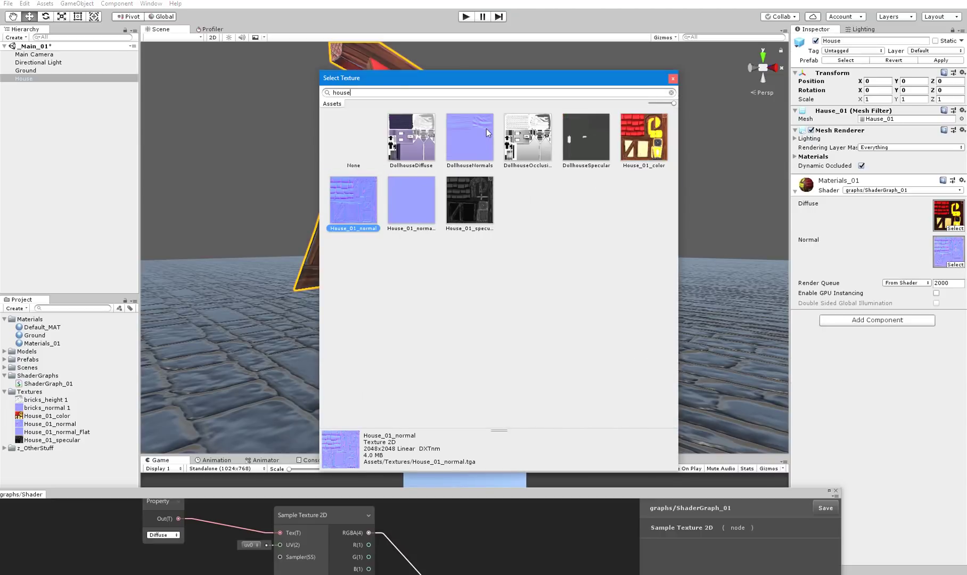
pyautogui.doubleClick(346, 199)
# Inspect the normal-mapped house from several angles and switch the scene draw mode to Shaded Wireframe
pyautogui.moveTo(547, 218)
pyautogui.keyDown('alt'); pyautogui.mouseDown()
pyautogui.moveTo(469, 224)
pyautogui.moveTo(558, 215)
pyautogui.mouseUp(); pyautogui.keyUp('alt')
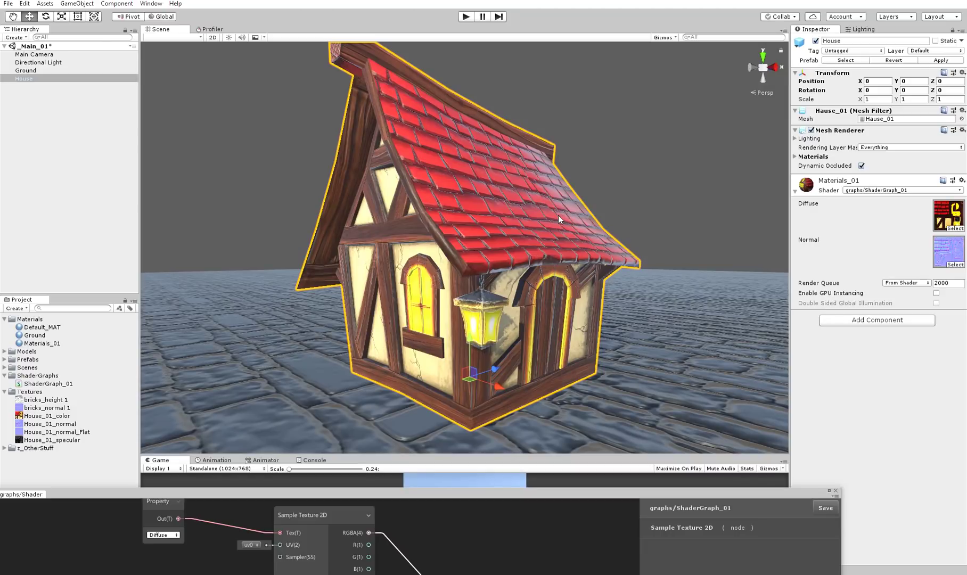
pyautogui.keyDown('alt'); pyautogui.moveTo(558, 215); pyautogui.dragTo(543, 307, button='right'); pyautogui.keyUp('alt')
pyautogui.keyDown('alt'); pyautogui.moveTo(543, 307); pyautogui.dragTo(601, 306); pyautogui.keyUp('alt')
pyautogui.keyDown('alt'); pyautogui.moveTo(601, 306); pyautogui.dragTo(464, 298, button='right'); pyautogui.keyUp('alt')
pyautogui.keyDown('alt'); pyautogui.moveTo(463, 298); pyautogui.dragTo(583, 288); pyautogui.keyUp('alt')
pyautogui.click(176, 37)
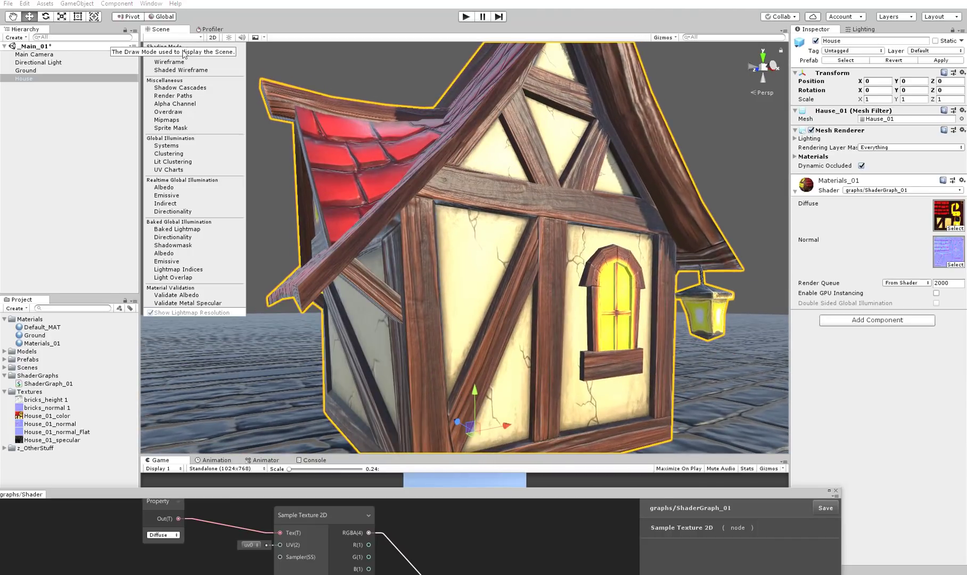
pyautogui.keyDown('alt'); pyautogui.moveTo(425, 239); pyautogui.dragTo(367, 240, button='right'); pyautogui.keyUp('alt')
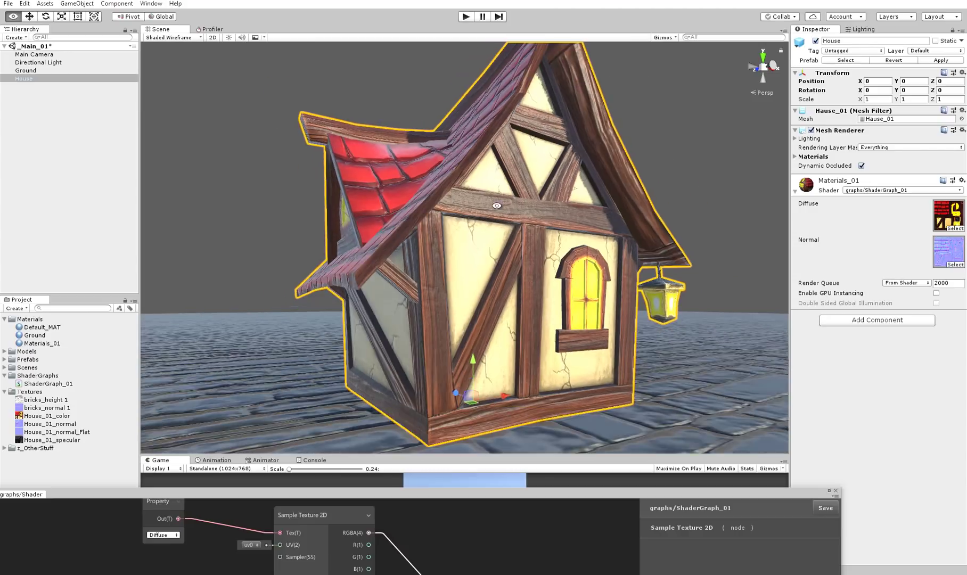
pyautogui.moveTo(479, 255)
pyautogui.keyDown('alt'); pyautogui.mouseDown()
pyautogui.moveTo(266, 261)
pyautogui.moveTo(378, 255)
pyautogui.mouseUp(); pyautogui.keyUp('alt')
# Try the Wireframe and Shaded scene draw modes, and return to Shaded Wireframe
pyautogui.click(185, 47)
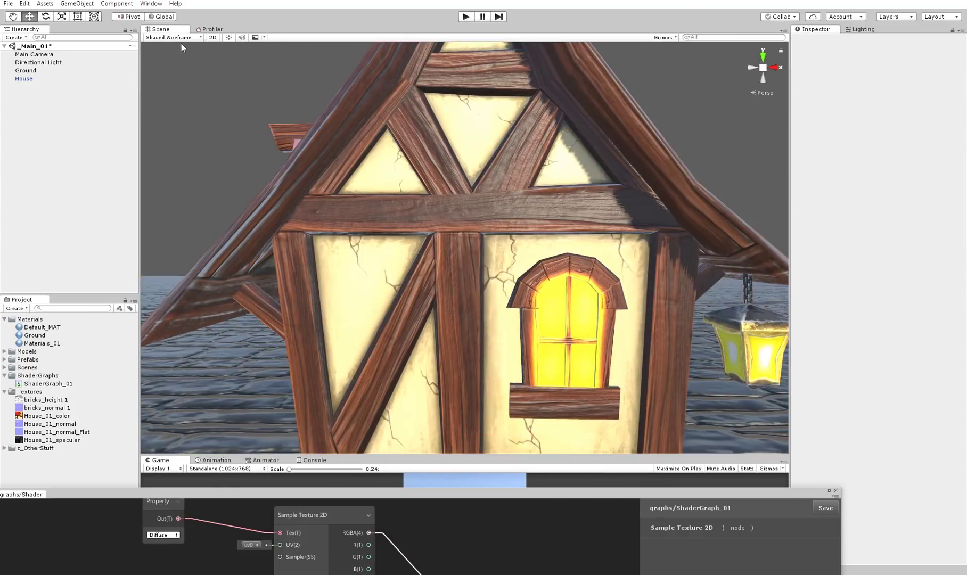
pyautogui.click(178, 37)
pyautogui.click(169, 62)
pyautogui.click(175, 39)
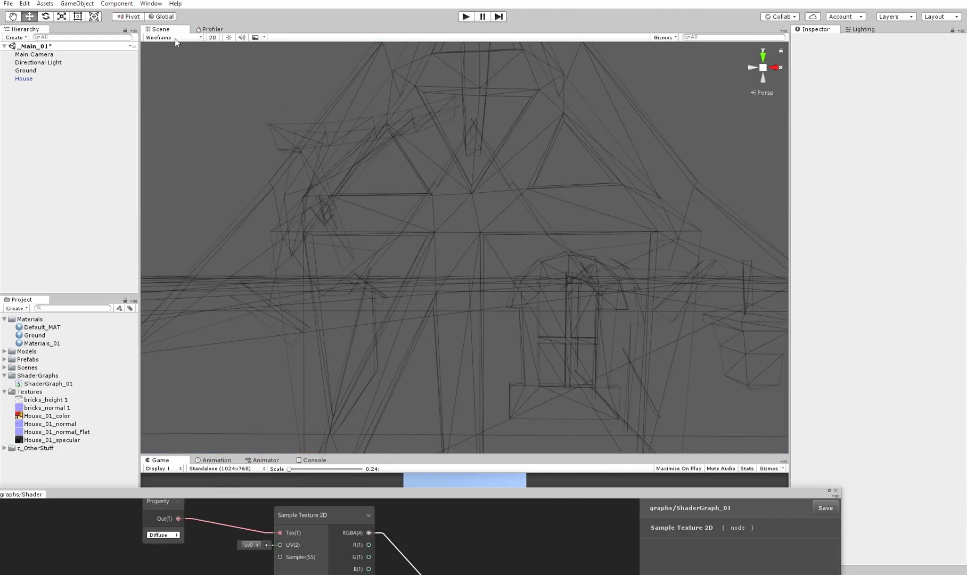
pyautogui.click(174, 38)
pyautogui.click(175, 54)
pyautogui.click(175, 39)
pyautogui.click(179, 37)
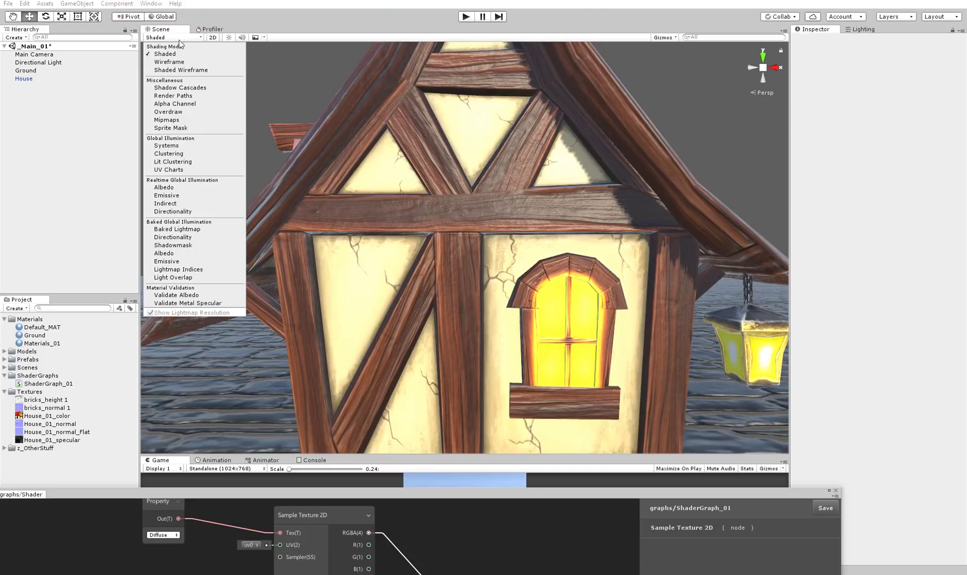
pyautogui.click(181, 75)
# Select the house in the scene again and show it whole
pyautogui.keyDown('alt'); pyautogui.moveTo(383, 161); pyautogui.dragTo(389, 164); pyautogui.keyUp('alt')
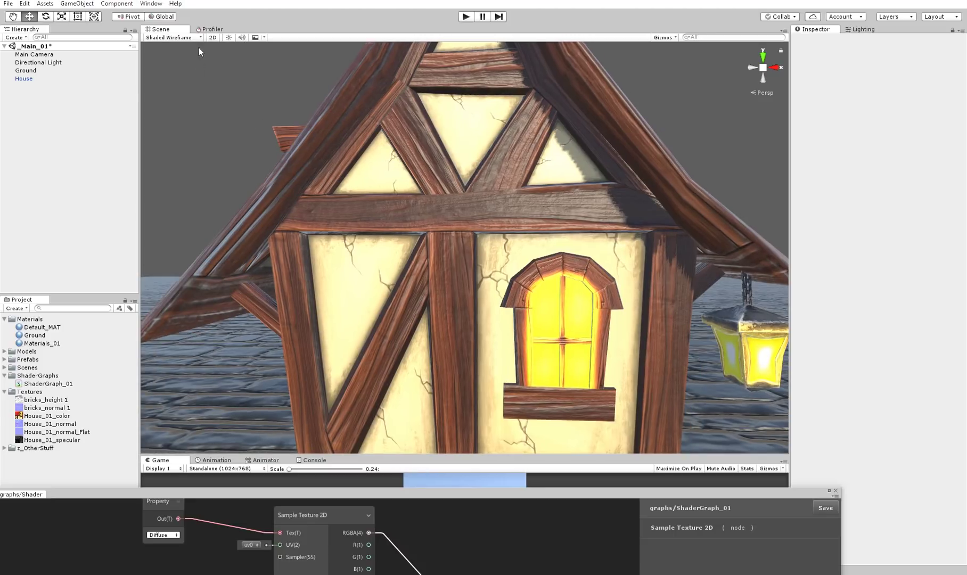
pyautogui.scroll(-6, 309, 121)
pyautogui.keyDown('alt'); pyautogui.moveTo(309, 121); pyautogui.dragTo(373, 137); pyautogui.keyUp('alt')
pyautogui.click(519, 199)
pyautogui.scroll(-6, 518, 199)
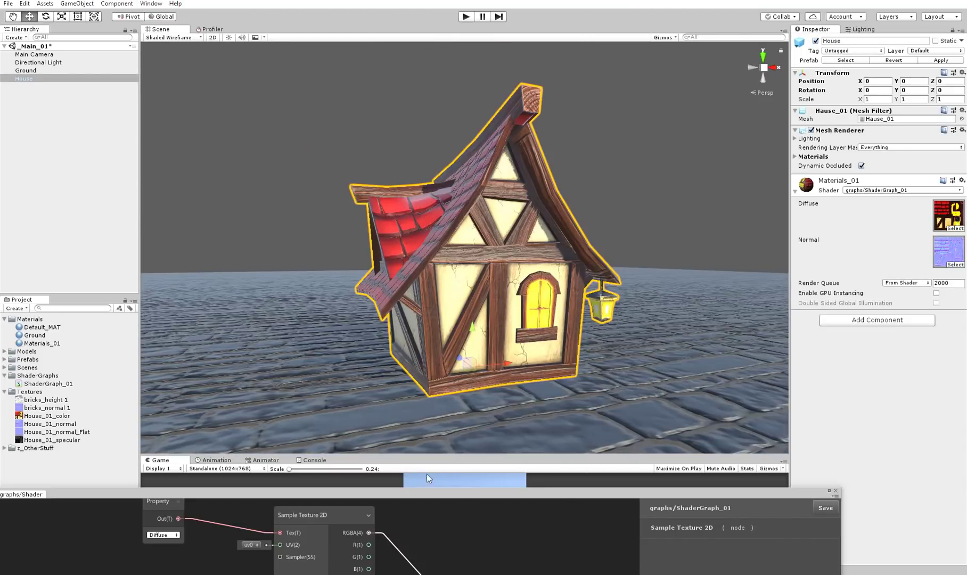
# Bring the Shader Graph window back over the scene and switch PBR Master's workflow from Metallic to Specular
pyautogui.moveTo(433, 495); pyautogui.dragTo(480, 63)
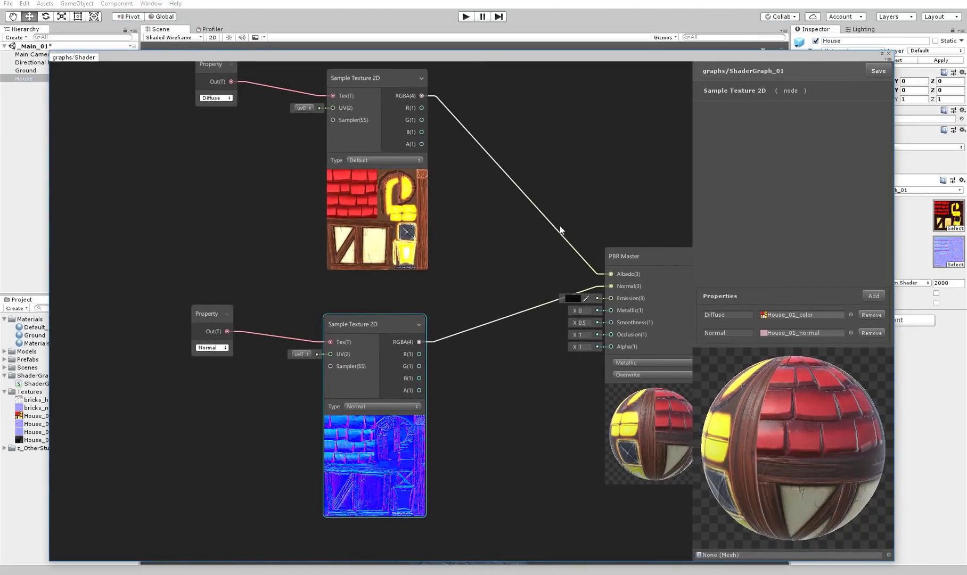
pyautogui.moveTo(559, 362); pyautogui.dragTo(388, 338, button='middle')
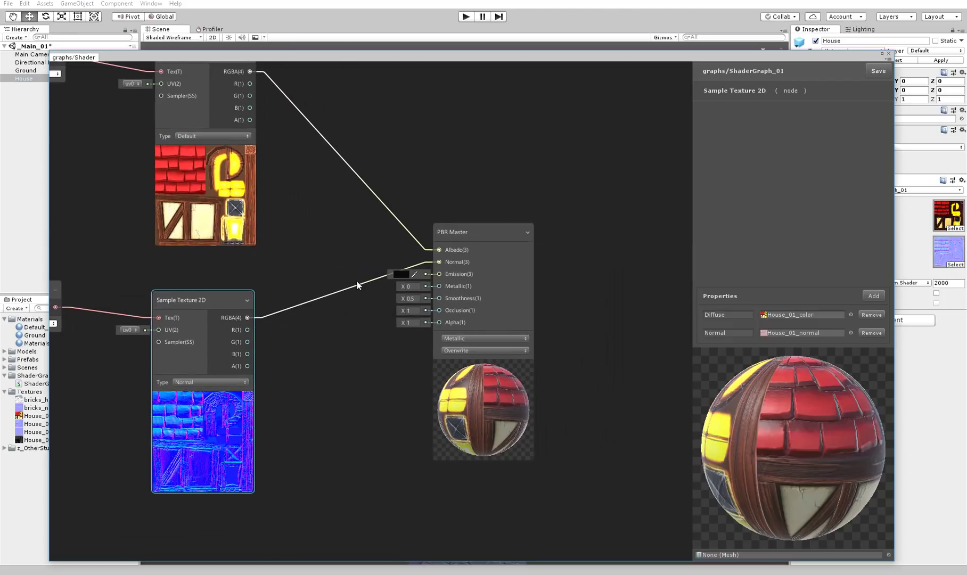
pyautogui.click(459, 338)
pyautogui.click(462, 349)
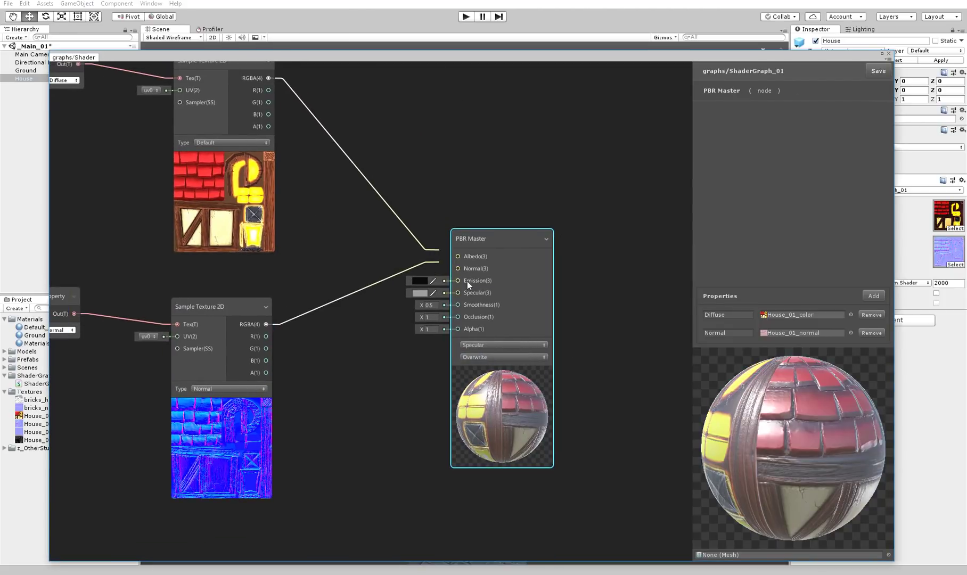
# Move the Diffuse and Normal Property nodes and their Sample Texture 2D nodes farther away from PBR Master
pyautogui.moveTo(298, 213); pyautogui.dragTo(492, 263, button='middle')
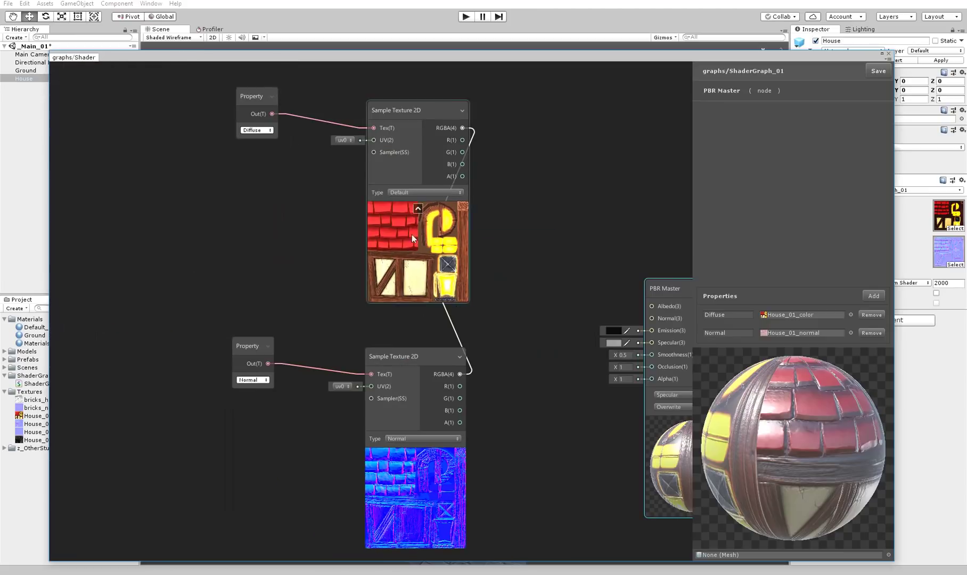
pyautogui.moveTo(250, 101); pyautogui.dragTo(146, 94)
pyautogui.moveTo(429, 106); pyautogui.dragTo(304, 87)
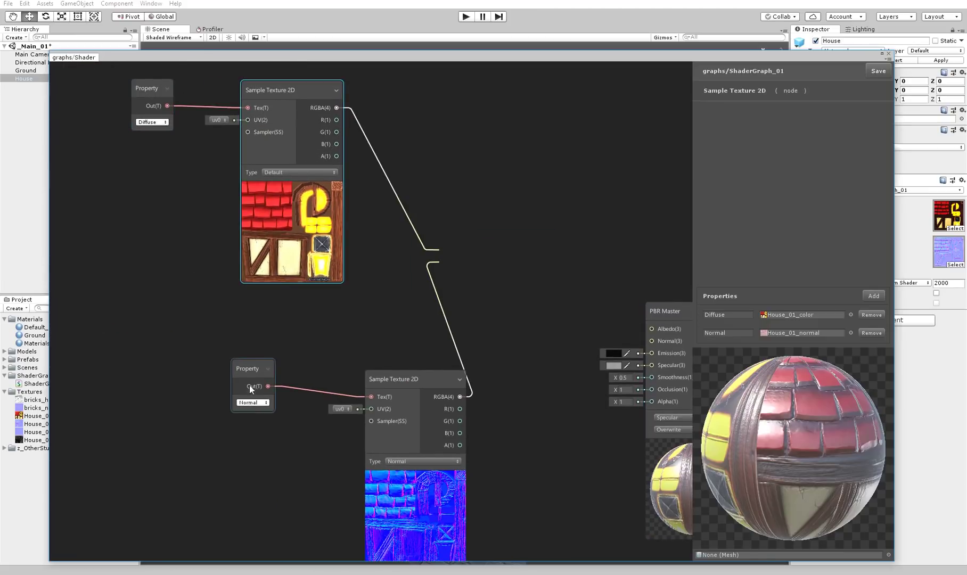
pyautogui.moveTo(249, 385); pyautogui.dragTo(109, 349)
pyautogui.moveTo(397, 383); pyautogui.dragTo(237, 330)
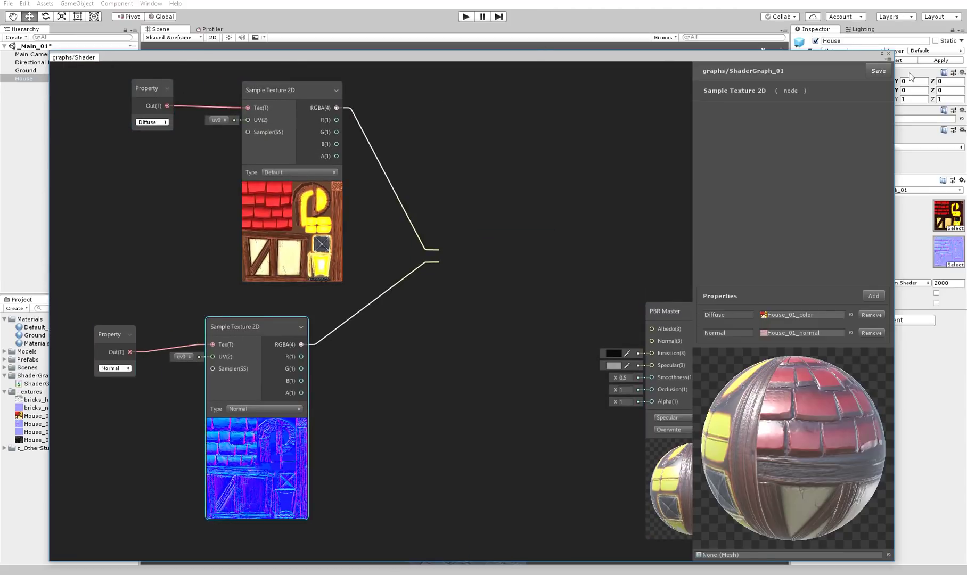
pyautogui.click(888, 53)
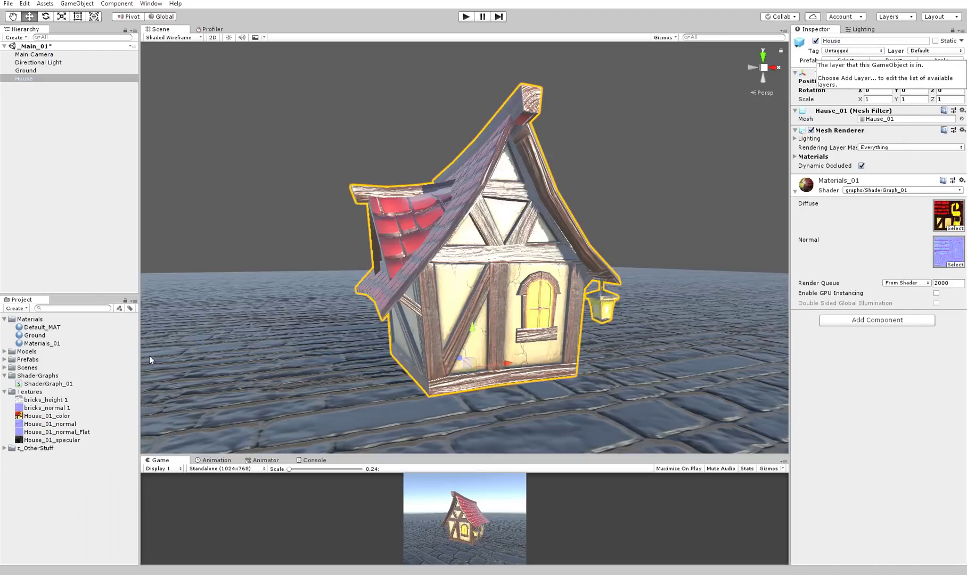
pyautogui.doubleClick(56, 381)
pyautogui.rightClick(233, 351)
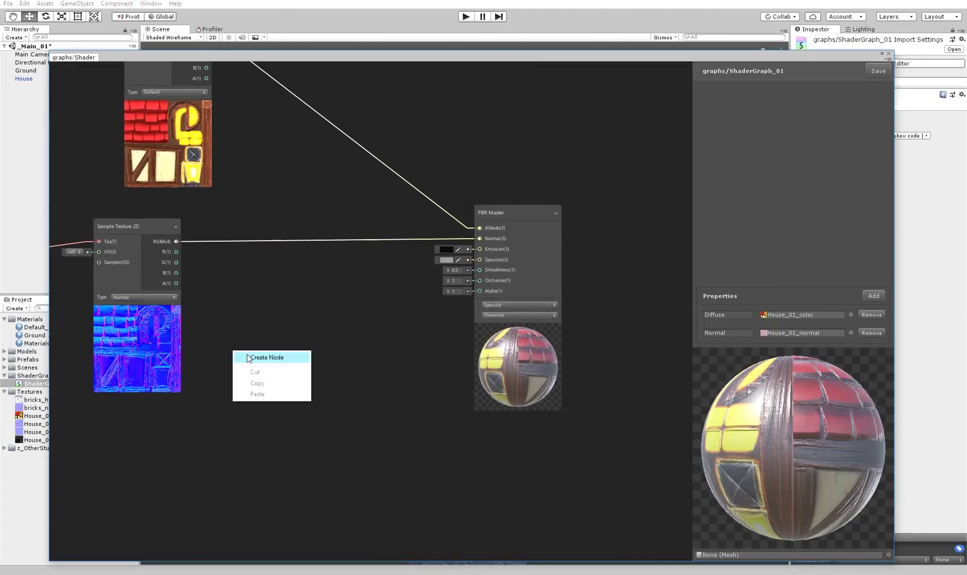
pyautogui.click(246, 355)
pyautogui.write('color')
pyautogui.press('Return')
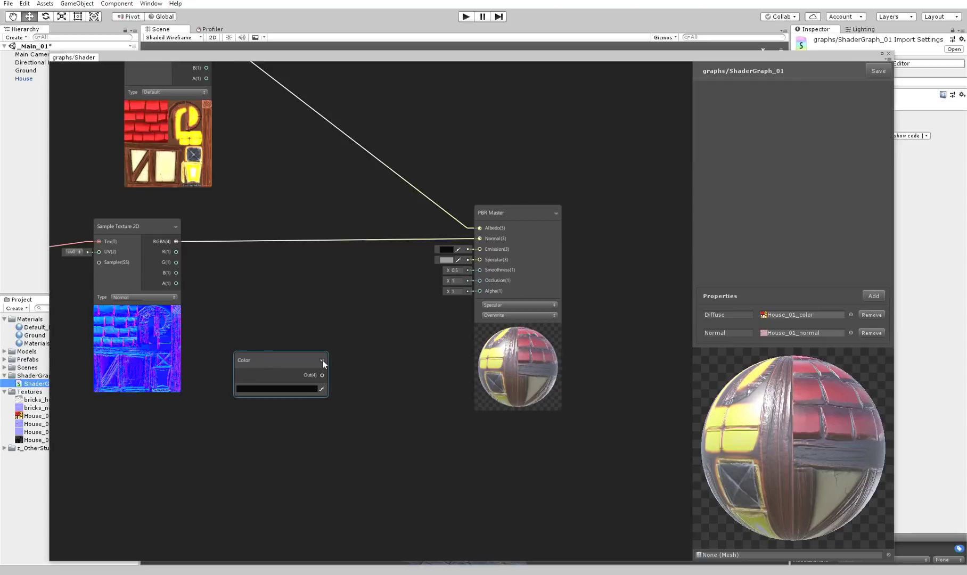
pyautogui.click(289, 361)
pyautogui.press('Delete')
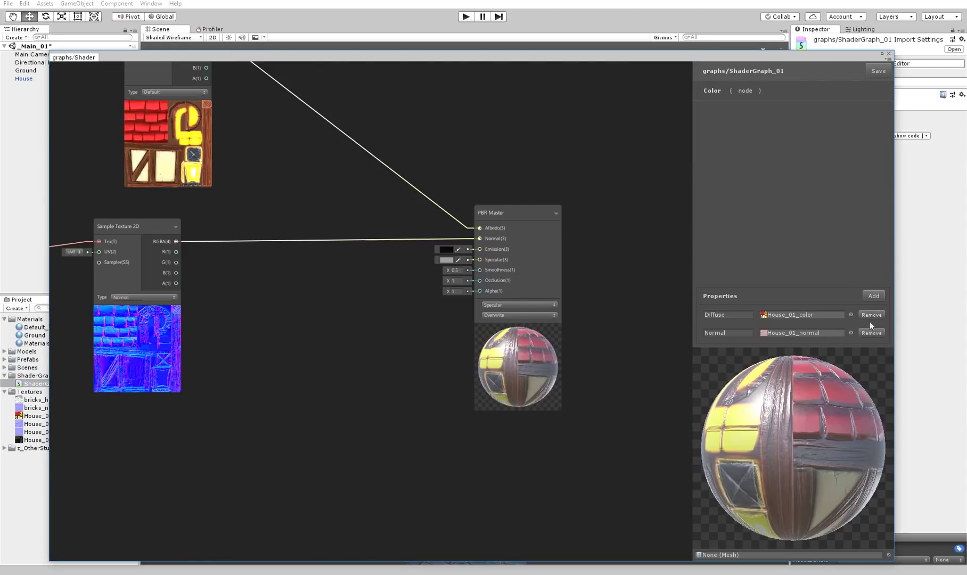
# Add a Color property named Spec to the shader graph
pyautogui.click(874, 296)
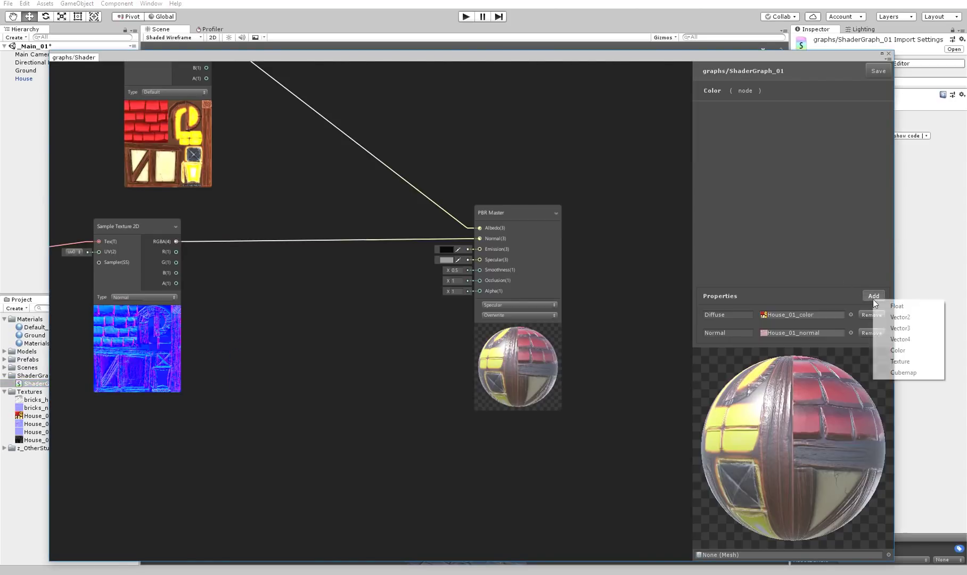
pyautogui.click(897, 349)
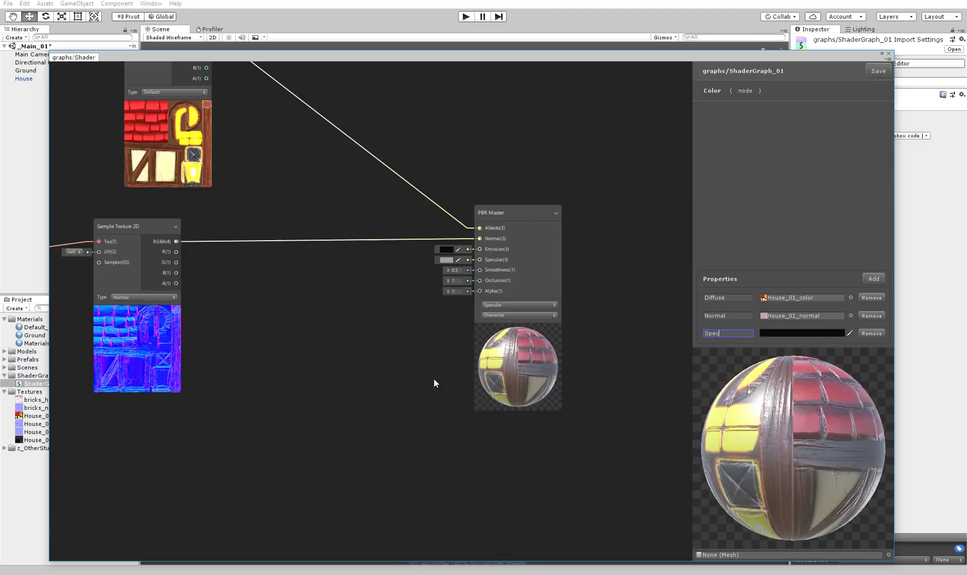
pyautogui.rightClick(261, 337)
pyautogui.click(275, 343)
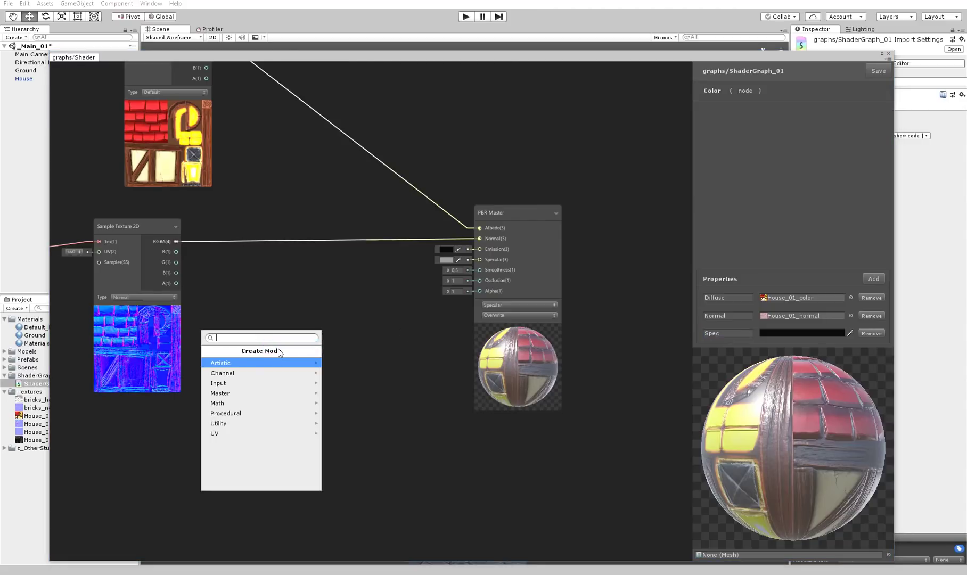
pyautogui.write('pro')
pyautogui.press('Return')
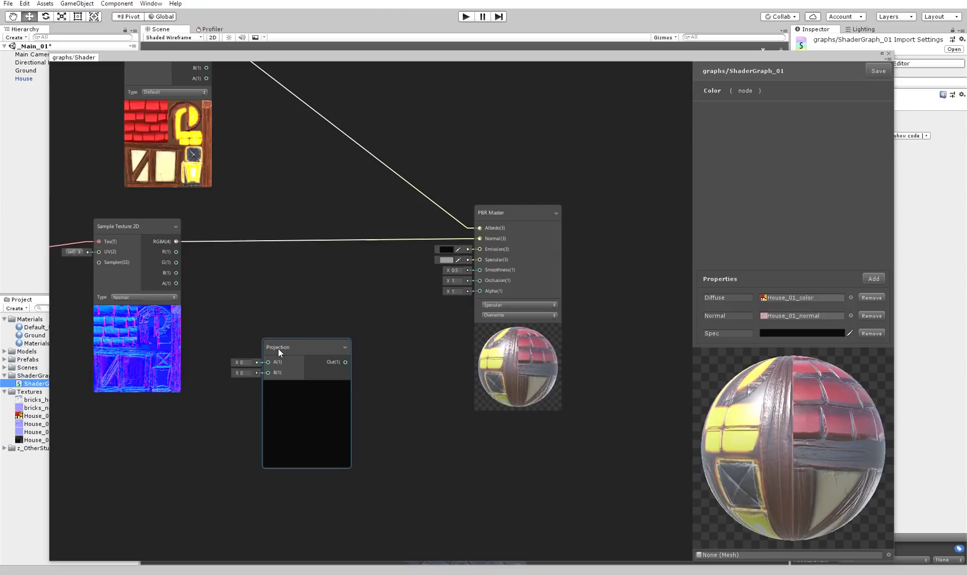
pyautogui.click(278, 349)
pyautogui.press('Delete')
# Add a Property node set to Spec and connect its output to PBR Master's Specular input
pyautogui.rightClick(278, 348)
pyautogui.click(283, 351)
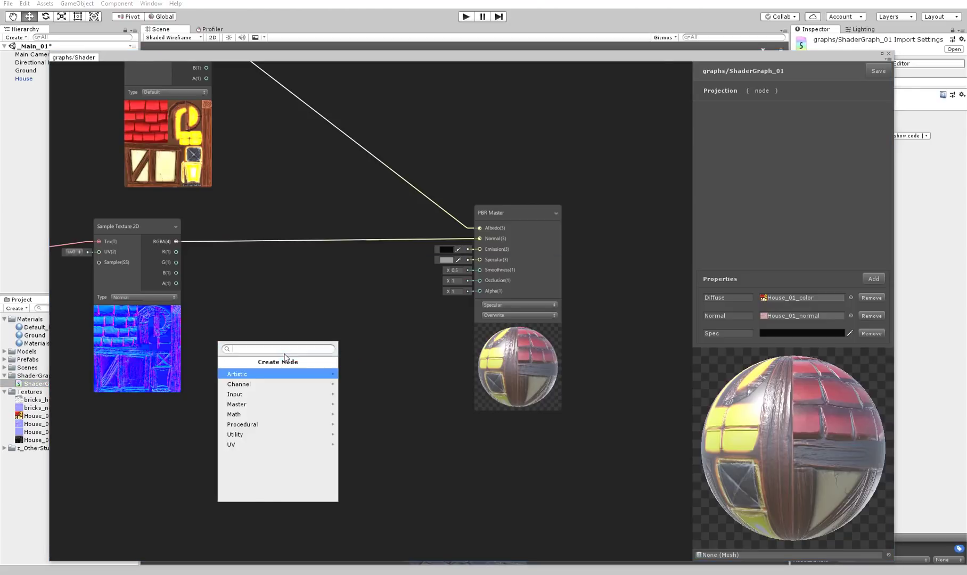
pyautogui.write('prop')
pyautogui.press('Return')
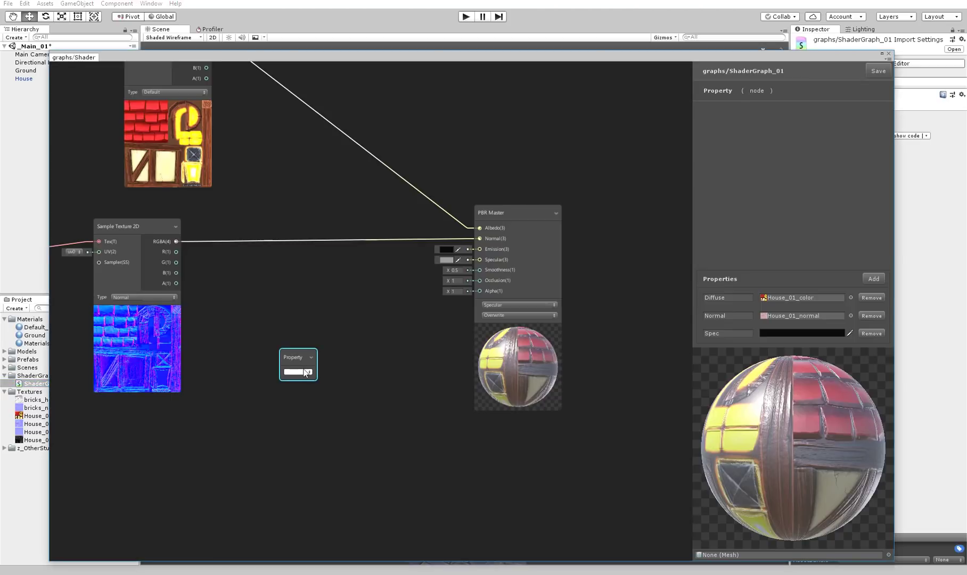
pyautogui.click(305, 371)
pyautogui.click(304, 405)
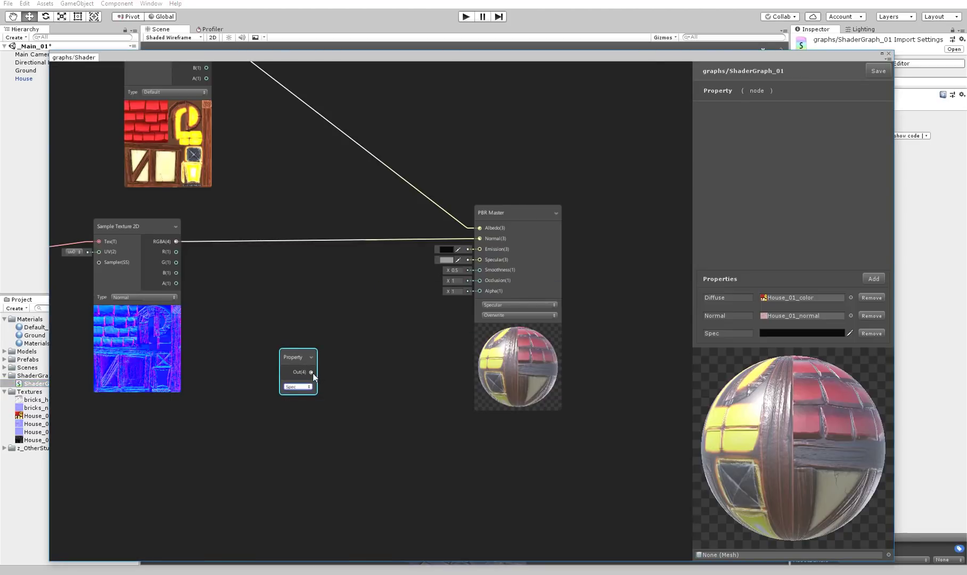
pyautogui.moveTo(361, 345); pyautogui.dragTo(479, 260)
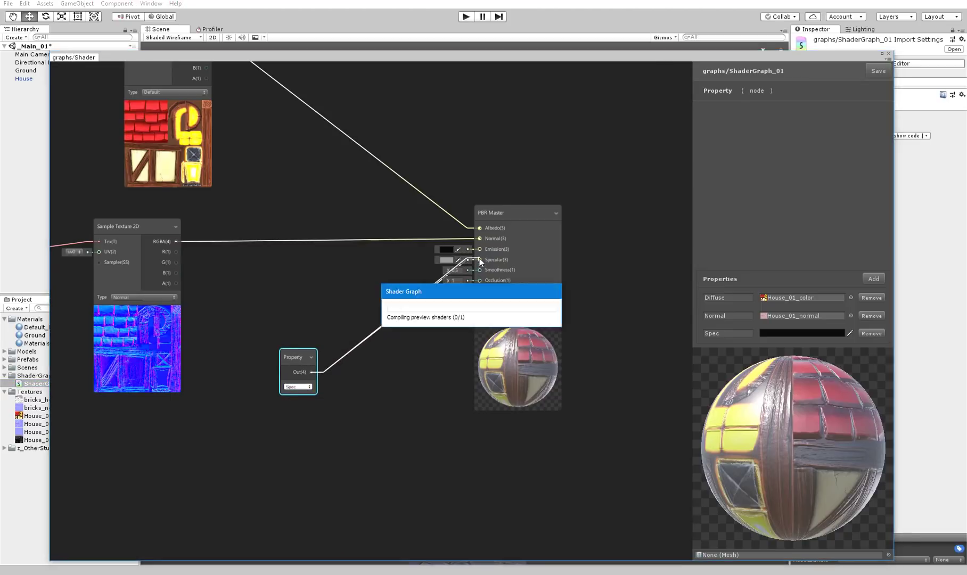
# Set the Spec property's color to brown 765B25 and save the shader graph
pyautogui.click(840, 330)
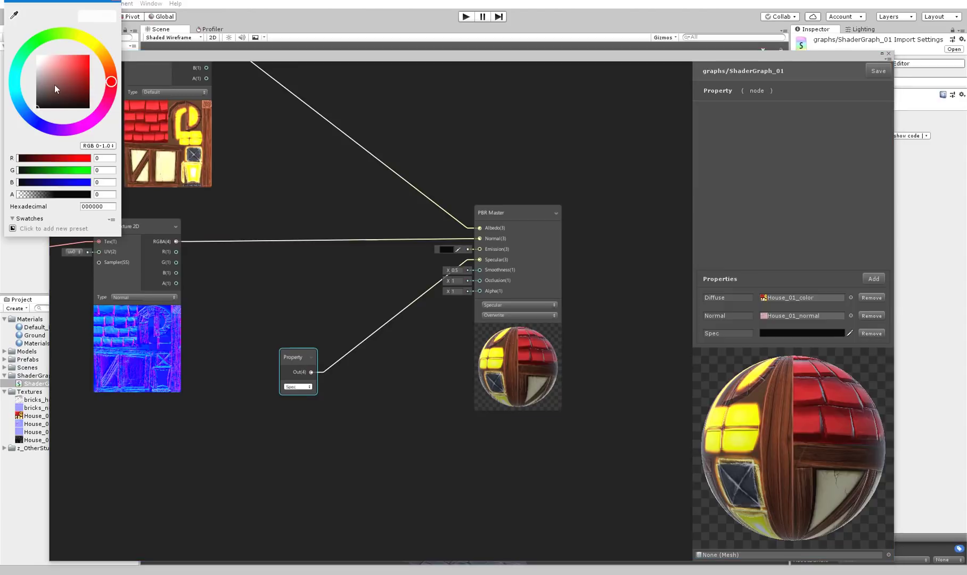
pyautogui.moveTo(54, 84)
pyautogui.mouseDown()
pyautogui.moveTo(29, 34)
pyautogui.moveTo(33, 98)
pyautogui.moveTo(32, 80)
pyautogui.moveTo(32, 93)
pyautogui.moveTo(69, 70)
pyautogui.moveTo(73, 84)
pyautogui.mouseUp()
pyautogui.moveTo(112, 75); pyautogui.dragTo(104, 57)
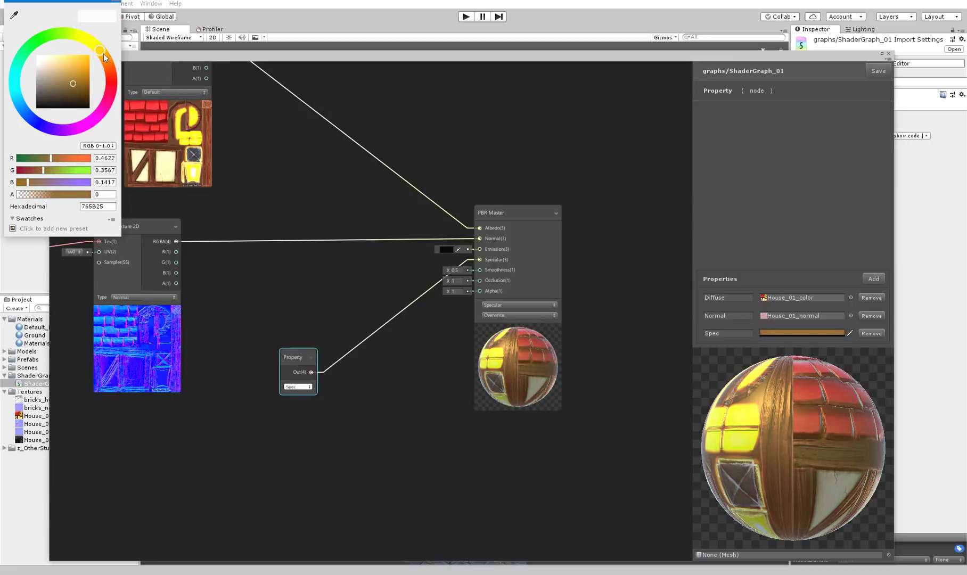
pyautogui.click(886, 70)
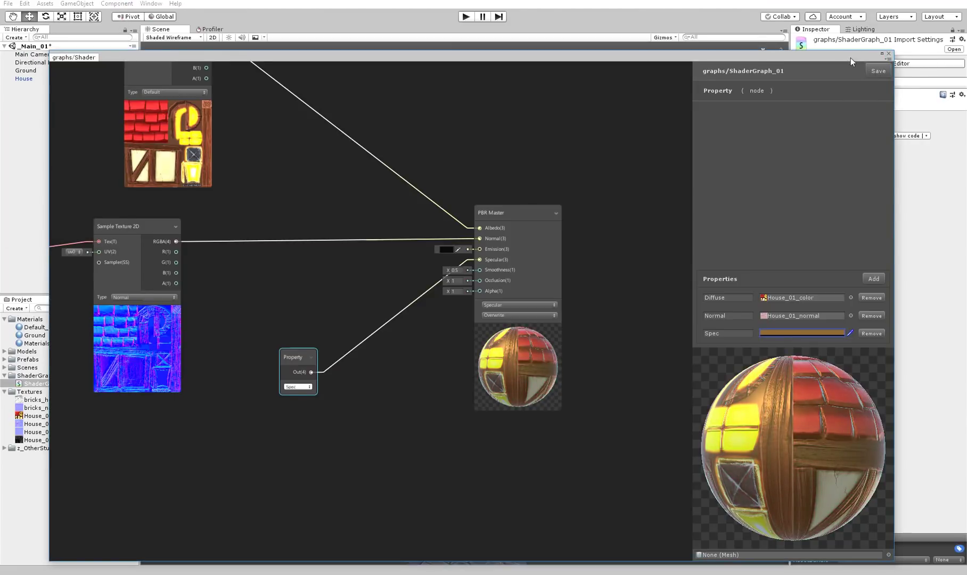
# Move the Shader Graph window off the scene and select the house
pyautogui.moveTo(851, 58); pyautogui.dragTo(771, 536)
pyautogui.scroll(3, 492, 251)
pyautogui.click(514, 254)
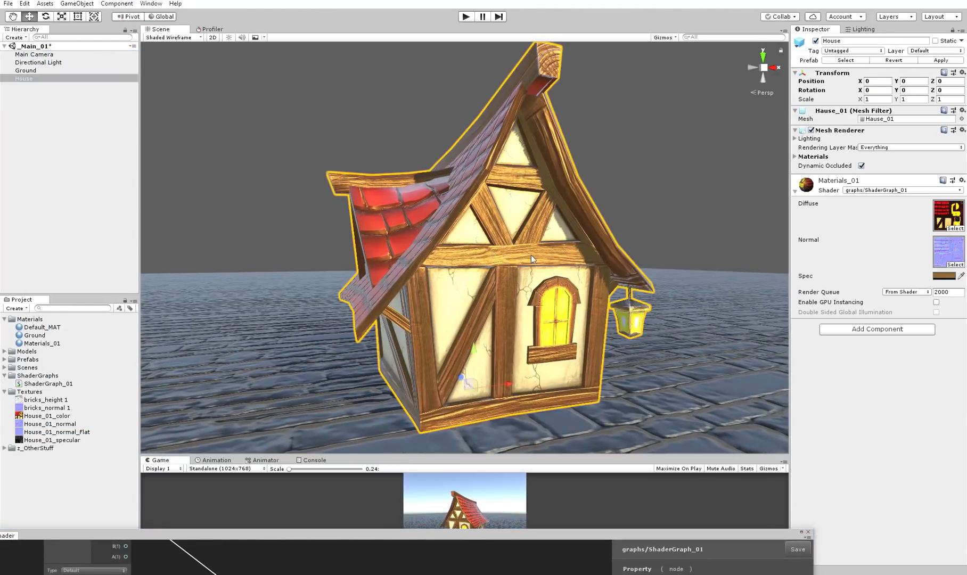
# Set the alpha of the house material's Spec color to 1 and shift its hue toward yellow
pyautogui.click(943, 276)
pyautogui.moveTo(83, 196); pyautogui.dragTo(126, 198)
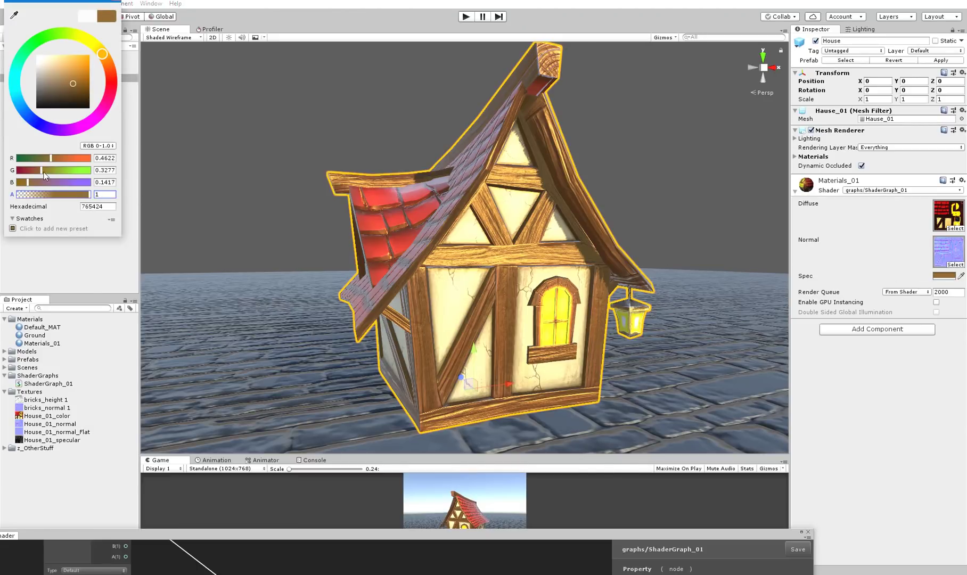
pyautogui.moveTo(97, 62)
pyautogui.mouseDown()
pyautogui.moveTo(117, 77)
pyautogui.moveTo(75, 23)
pyautogui.moveTo(103, 57)
pyautogui.moveTo(97, 49)
pyautogui.mouseUp()
pyautogui.keyDown('alt'); pyautogui.moveTo(495, 201); pyautogui.dragTo(583, 186); pyautogui.keyUp('alt')
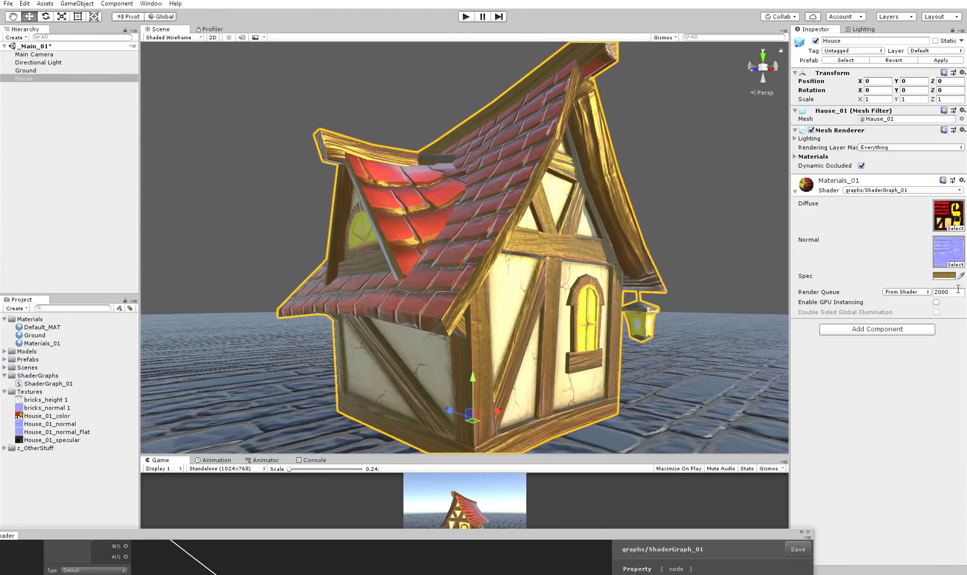
# Try white FFFFFF as the house material's Spec color, examine the house from another side, and undo the color change
pyautogui.click(944, 278)
pyautogui.moveTo(80, 75); pyautogui.dragTo(14, 29)
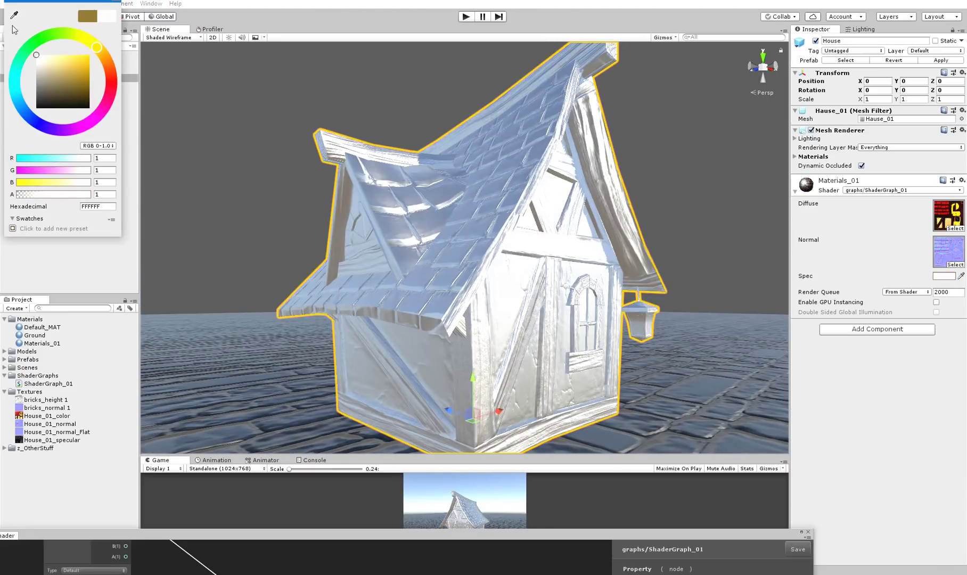
pyautogui.keyDown('alt'); pyautogui.moveTo(270, 193); pyautogui.dragTo(652, 252); pyautogui.keyUp('alt')
pyautogui.hotkey('ctrl', 'z')
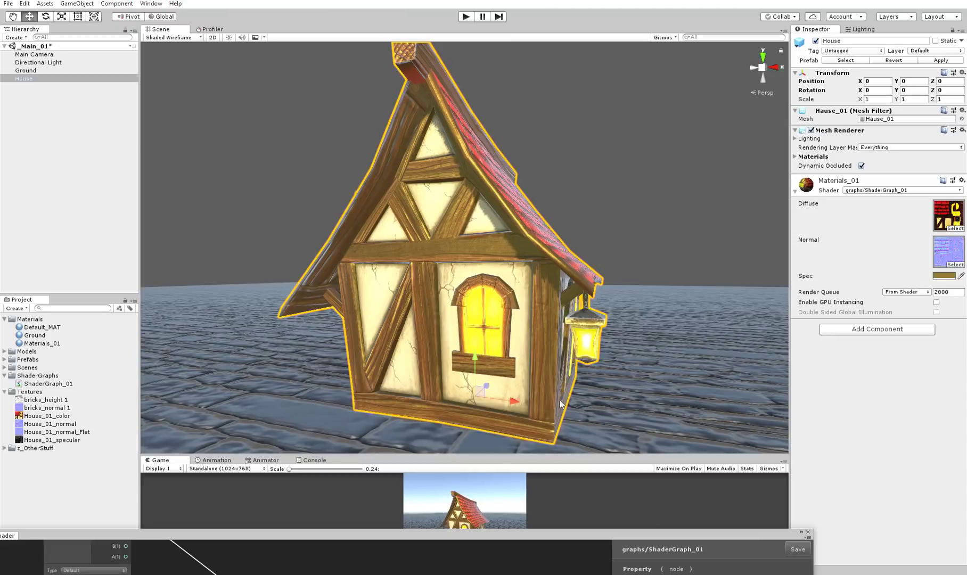
# Bring the Shader Graph window back over the scene, and delete the Spec Property node together with the Spec color property
pyautogui.moveTo(484, 537); pyautogui.dragTo(563, 74)
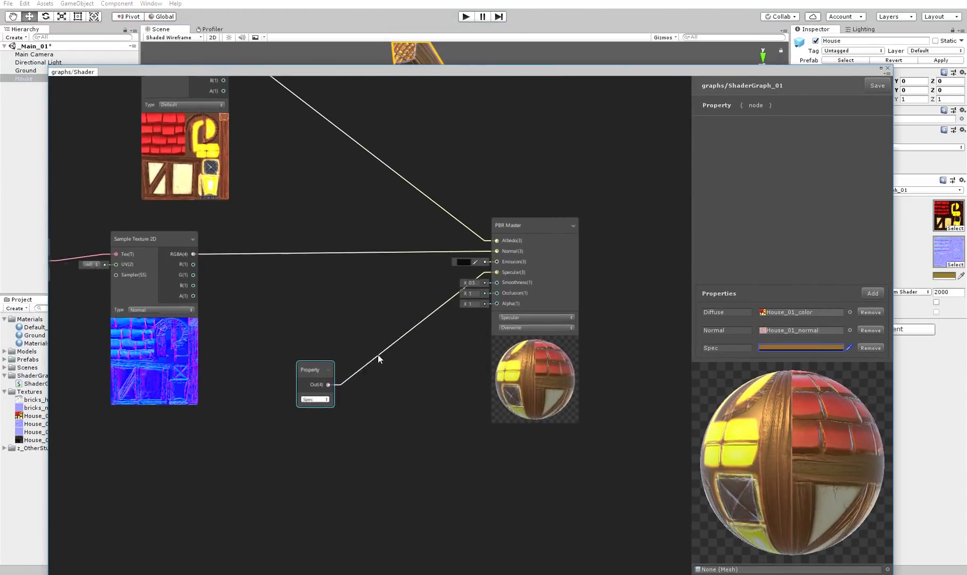
pyautogui.press('Delete')
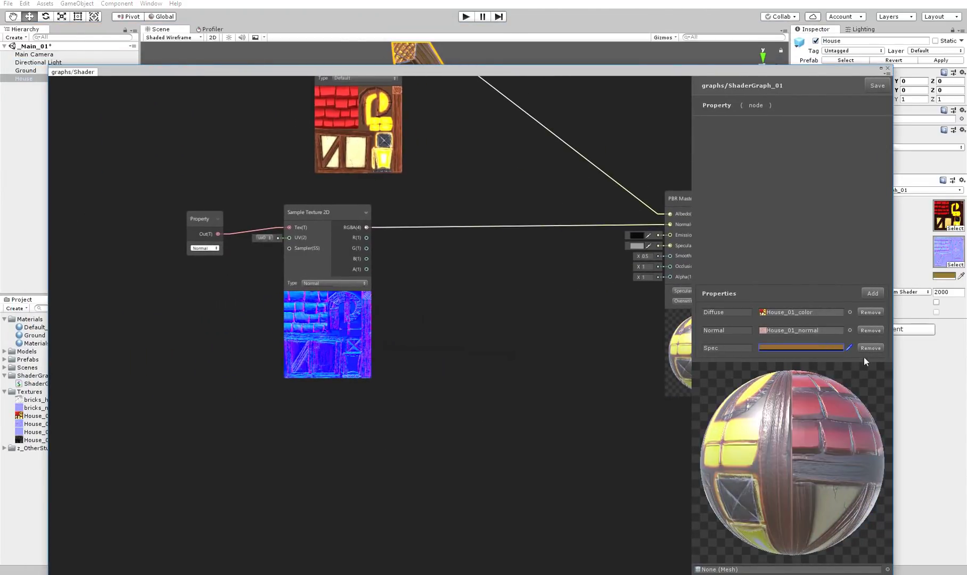
pyautogui.click(867, 349)
# Add a Texture property named Specular to the shader graph
pyautogui.moveTo(729, 370); pyautogui.dragTo(584, 301, button='middle')
pyautogui.click(874, 311)
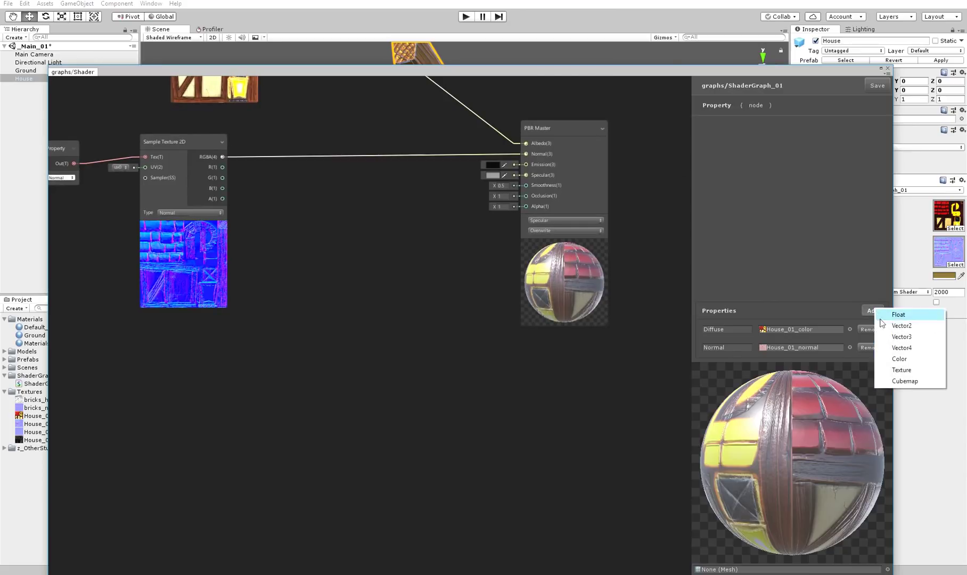
pyautogui.click(879, 369)
pyautogui.click(720, 345)
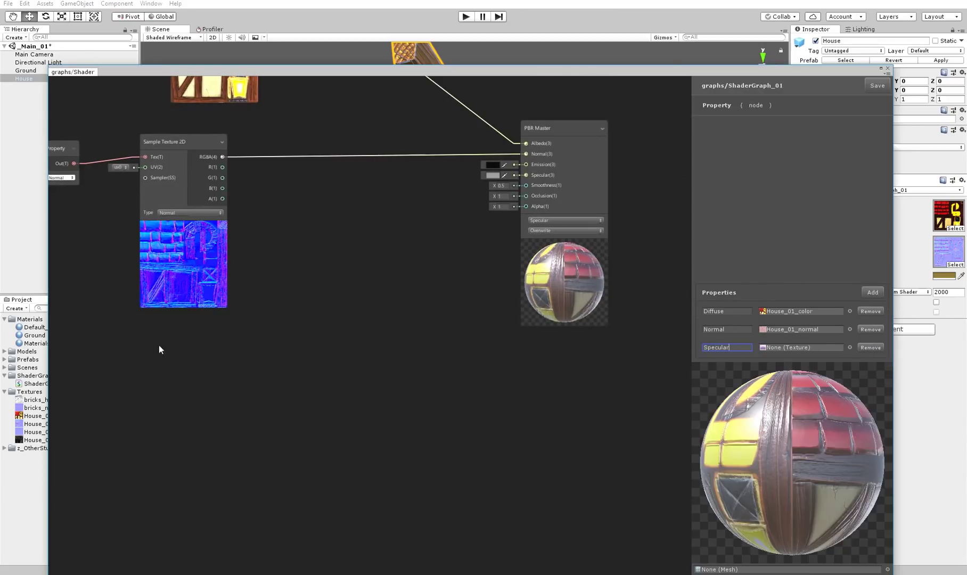
# Rearrange the Diffuse and Normal node chains and PBR Master, leaving free space below the Normal chain for another texture
pyautogui.moveTo(330, 270); pyautogui.dragTo(479, 452, button='middle')
pyautogui.scroll(-5, 459, 403)
pyautogui.moveTo(253, 221); pyautogui.dragTo(405, 306)
pyautogui.moveTo(402, 281); pyautogui.dragTo(362, 203)
pyautogui.moveTo(303, 338); pyautogui.dragTo(413, 286)
pyautogui.click(468, 422)
pyautogui.scroll(3, 467, 423)
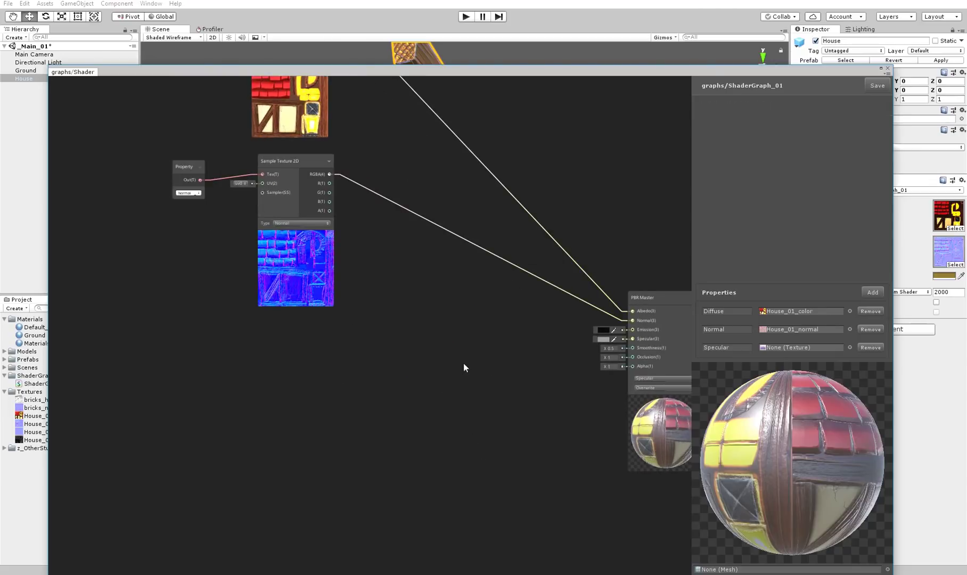
# Add a Property node below the Normal chain and set it to Specular
pyautogui.press('space')
pyautogui.write('property')
pyautogui.press('Return')
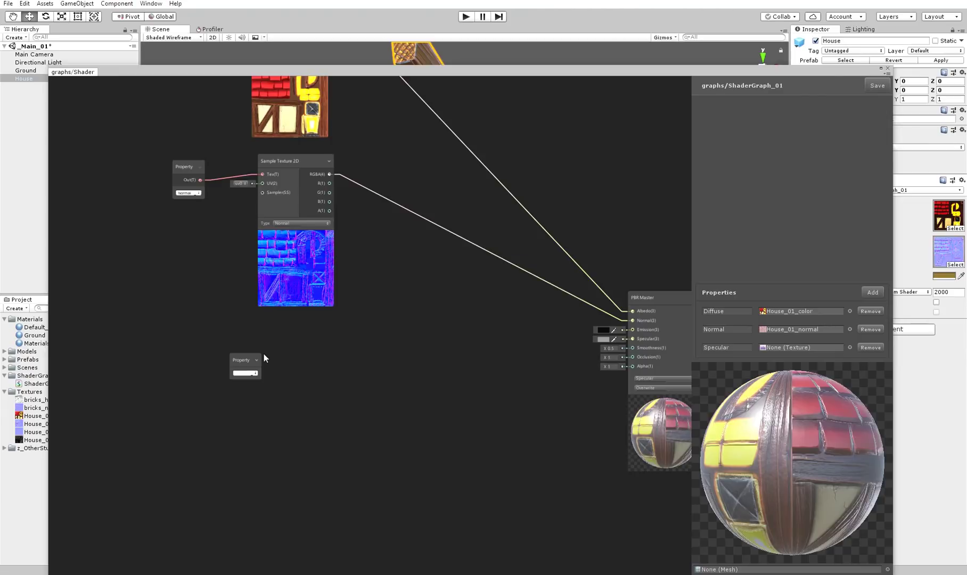
pyautogui.click(245, 373)
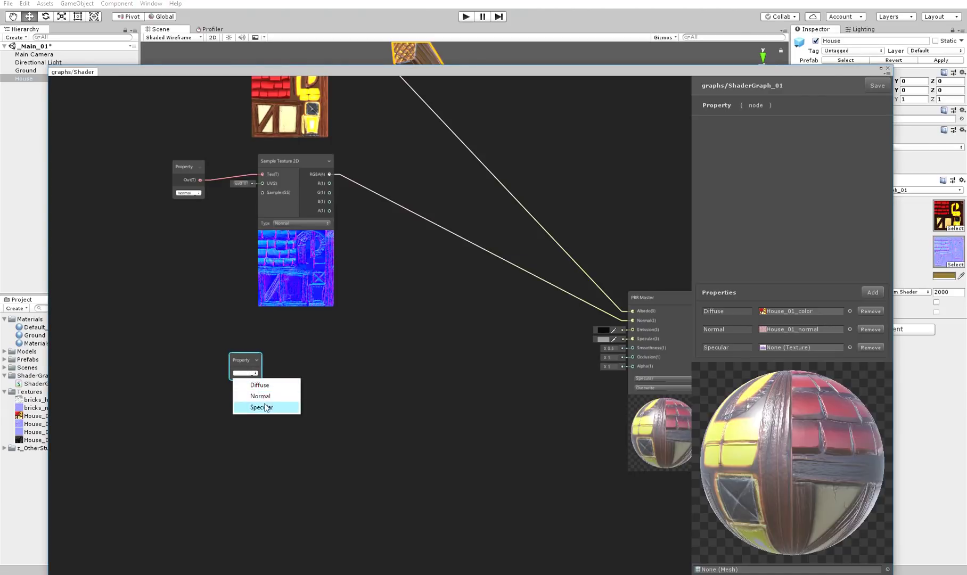
pyautogui.click(266, 408)
# Add a Sample Texture 2D node beside the Specular Property node and connect the property's output to its Tex input
pyautogui.rightClick(295, 383)
pyautogui.click(311, 395)
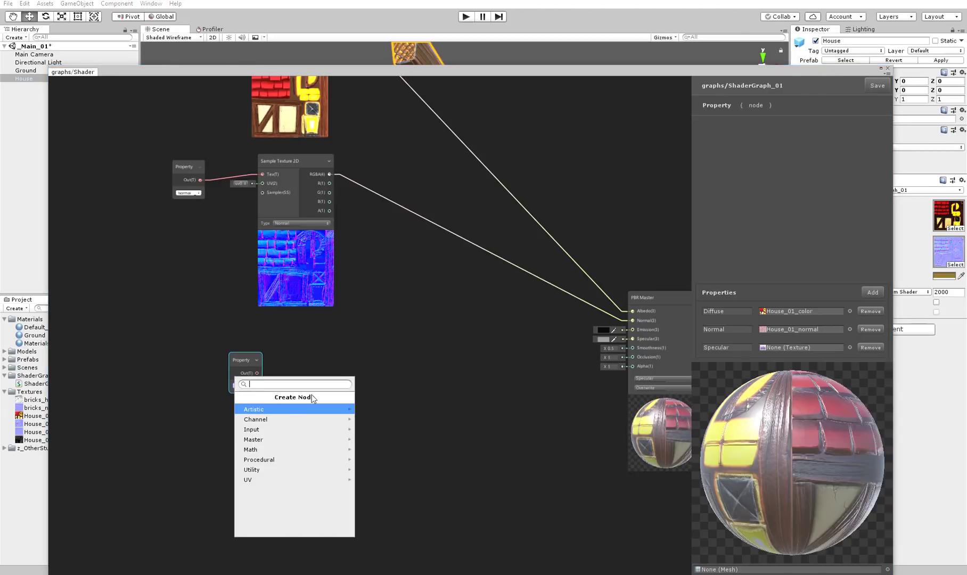
pyautogui.write('textu')
pyautogui.press('Down')
pyautogui.press('Return')
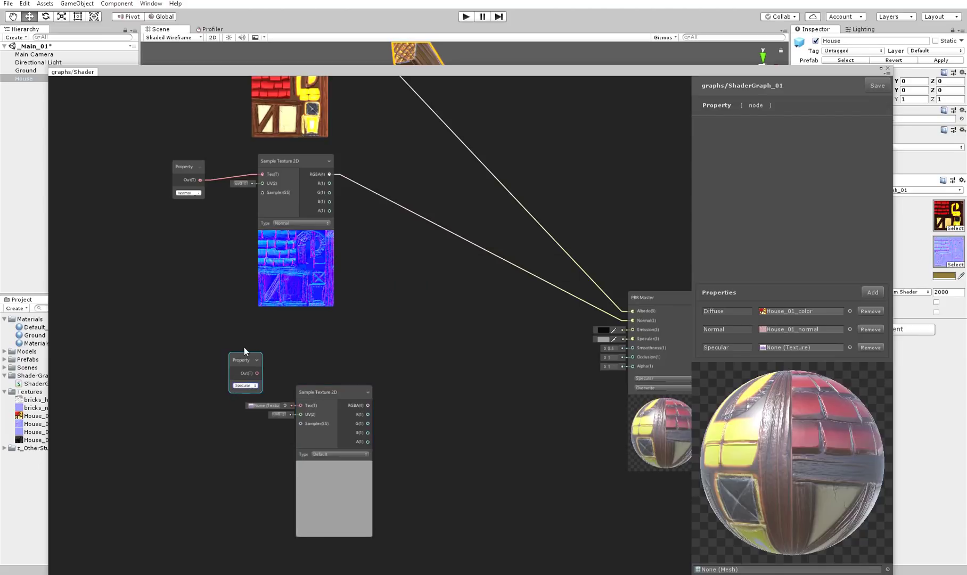
pyautogui.moveTo(235, 366); pyautogui.dragTo(300, 405)
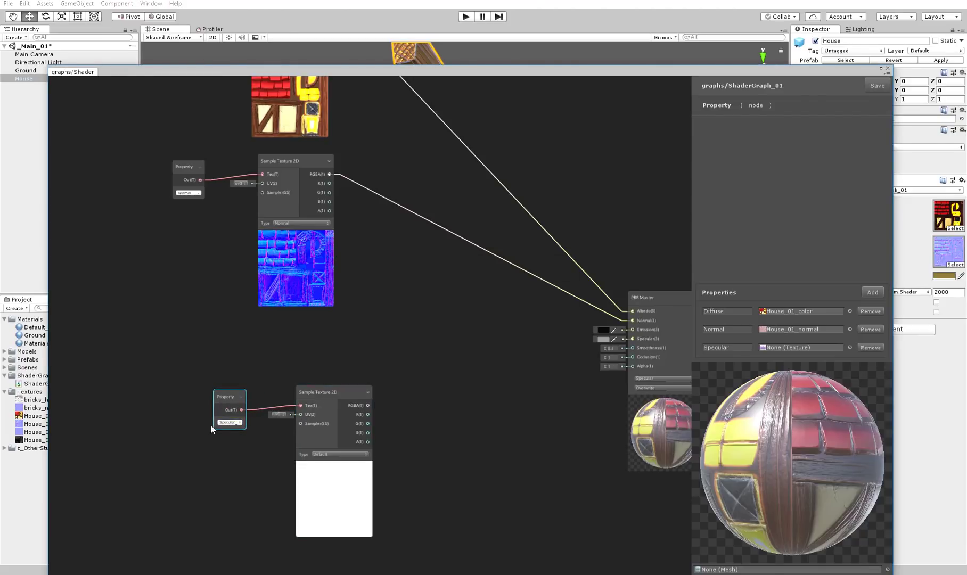
# Connect the new Sample Texture 2D node's RGBA output to PBR Master's Specular input
pyautogui.moveTo(414, 410); pyautogui.dragTo(585, 338)
pyautogui.scroll(2, 483, 397)
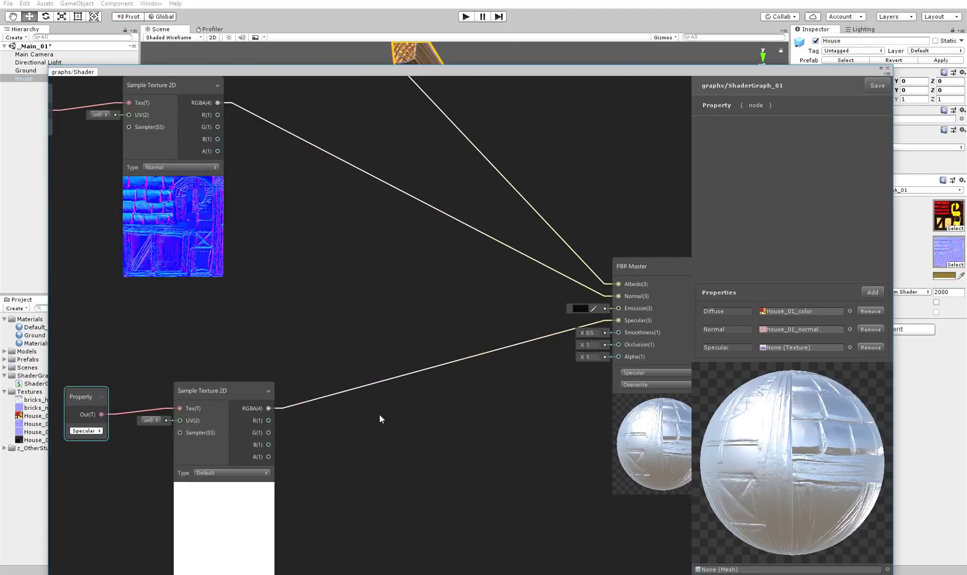
pyautogui.scroll(-1, 395, 434)
pyautogui.moveTo(417, 443); pyautogui.dragTo(368, 460, button='middle')
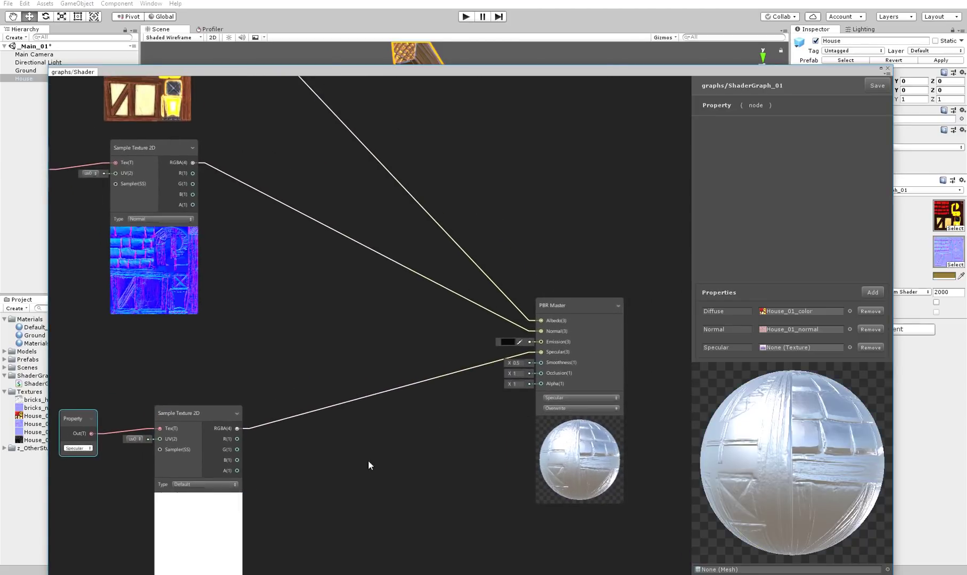
# Assign the House_01_specular texture to the Specular property, and save the graph before moving its window off the scene
pyautogui.click(849, 347)
pyautogui.write('house')
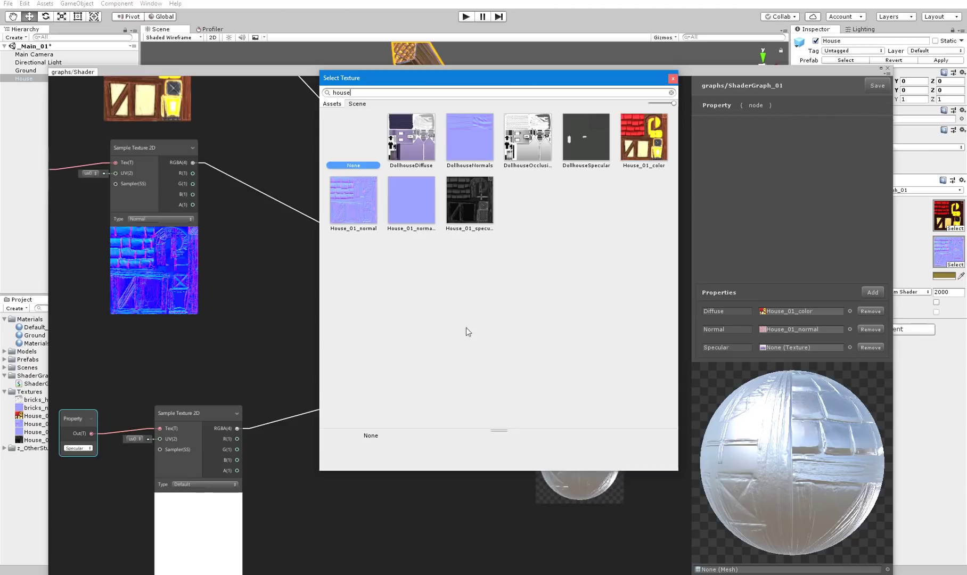
pyautogui.doubleClick(472, 187)
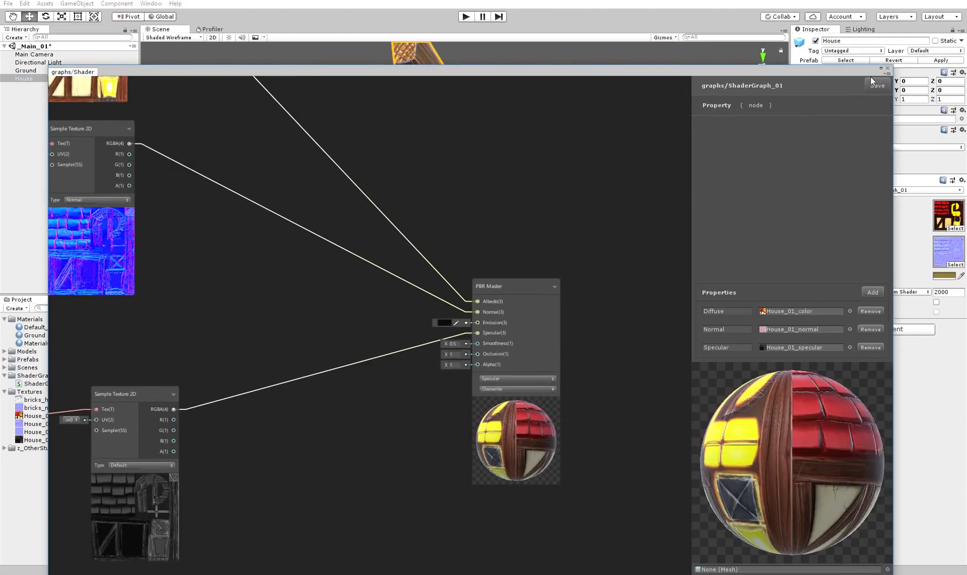
pyautogui.moveTo(847, 73); pyautogui.dragTo(766, 512)
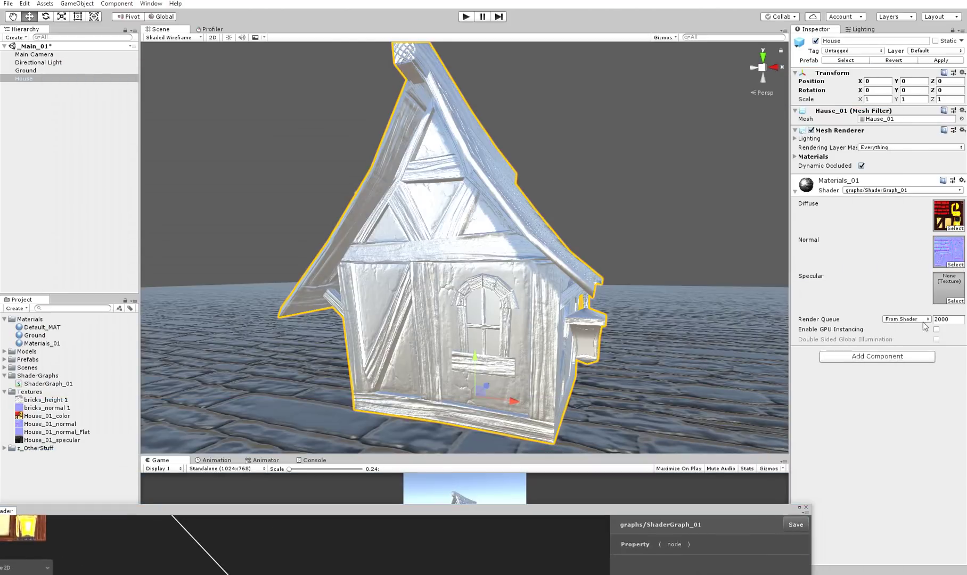
# Assign the House_01_specular texture to Materials_01's Specular slot and check the house's walls and roof in the scene
pyautogui.click(950, 302)
pyautogui.write('house')
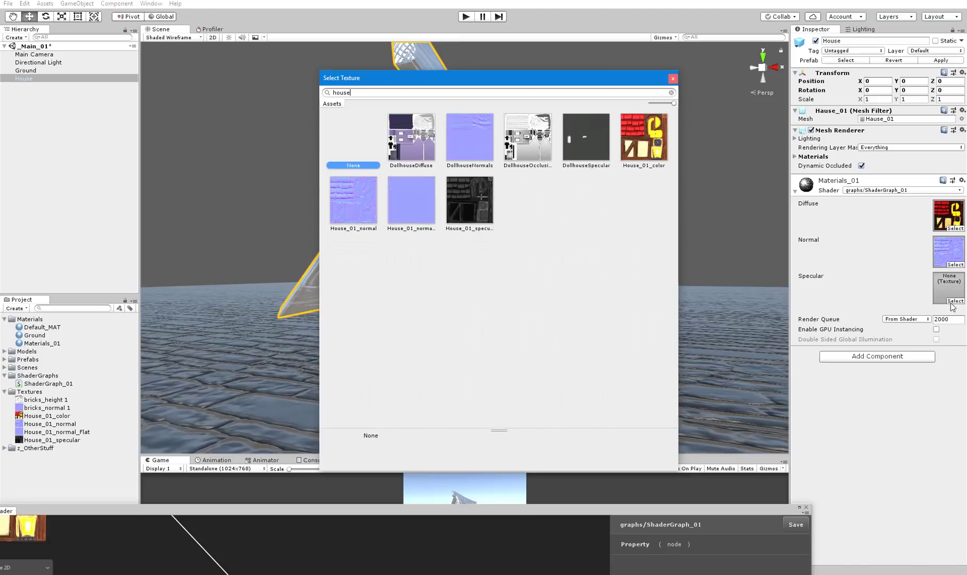
pyautogui.doubleClick(461, 180)
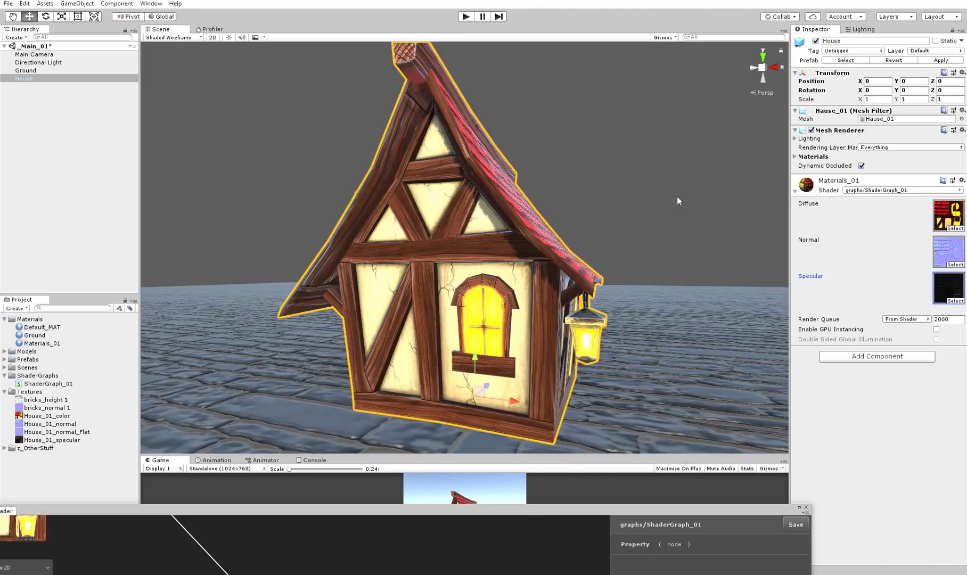
pyautogui.click(676, 200)
pyautogui.keyDown('alt'); pyautogui.moveTo(672, 256); pyautogui.dragTo(629, 319); pyautogui.keyUp('alt')
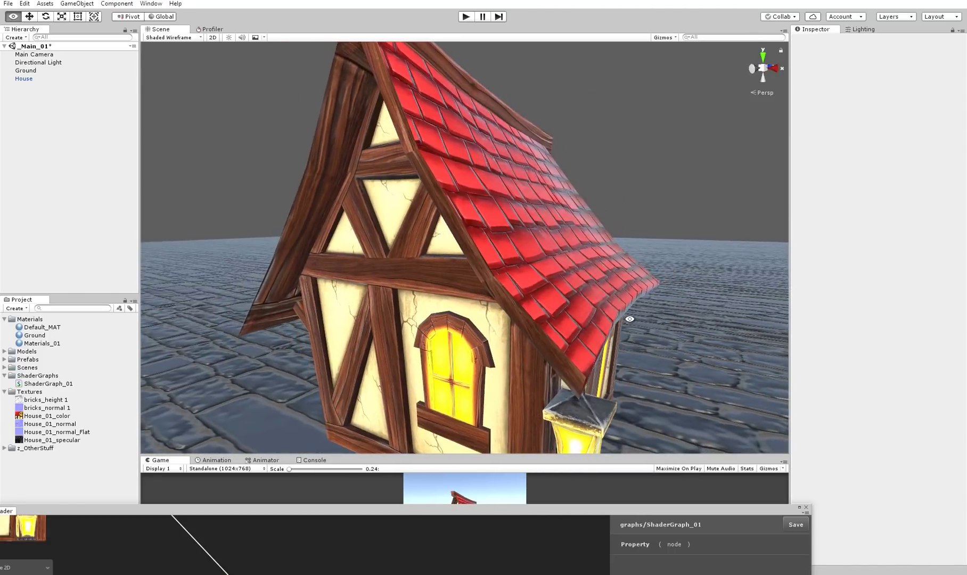
pyautogui.click(630, 318)
pyautogui.press('f')
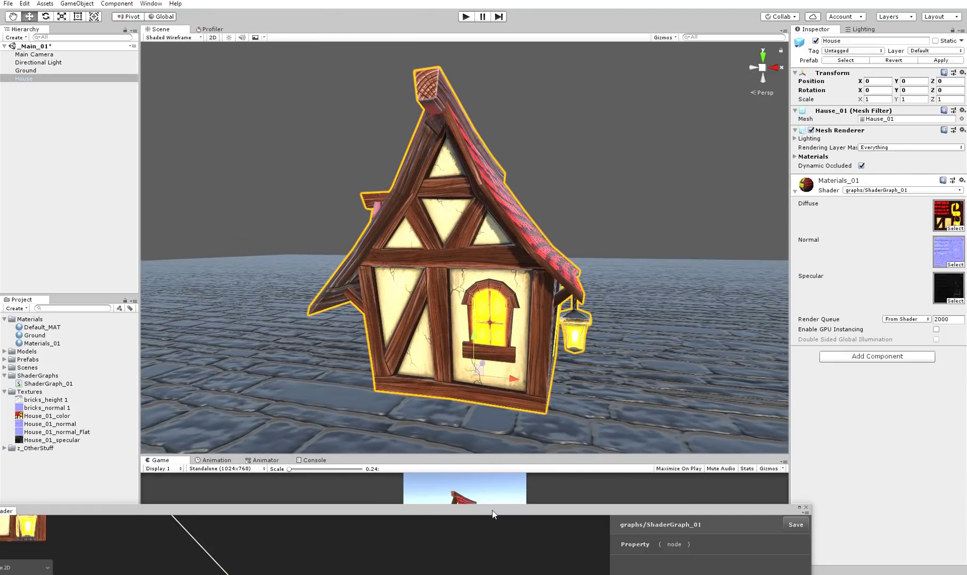
# Bring the shader graph back over the scene and shift the Specular Property and Sample Texture 2D nodes farther away from PBR Master
pyautogui.moveTo(492, 510); pyautogui.dragTo(619, 46)
pyautogui.moveTo(554, 326); pyautogui.dragTo(669, 254, button='middle')
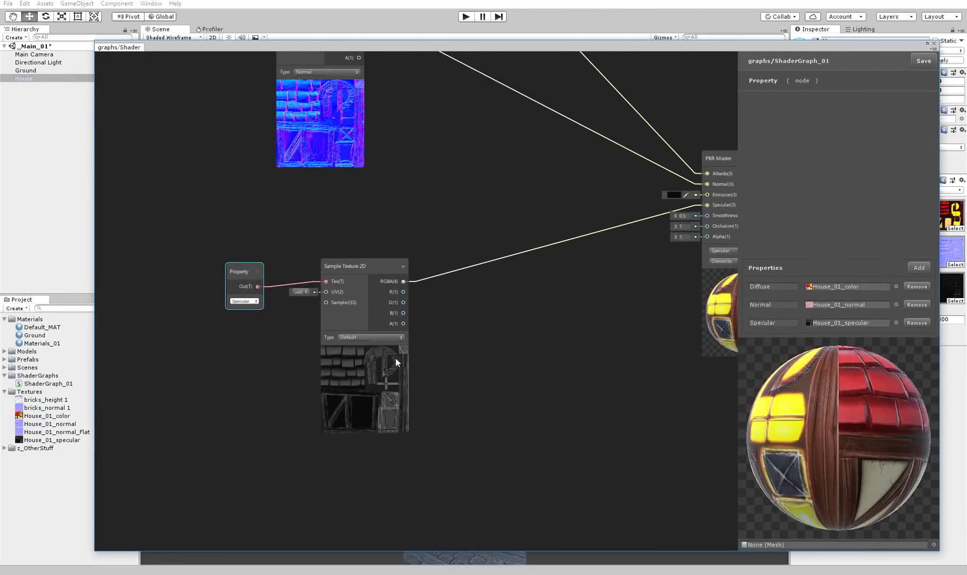
pyautogui.moveTo(229, 271); pyautogui.dragTo(150, 255)
pyautogui.moveTo(316, 259); pyautogui.dragTo(242, 250)
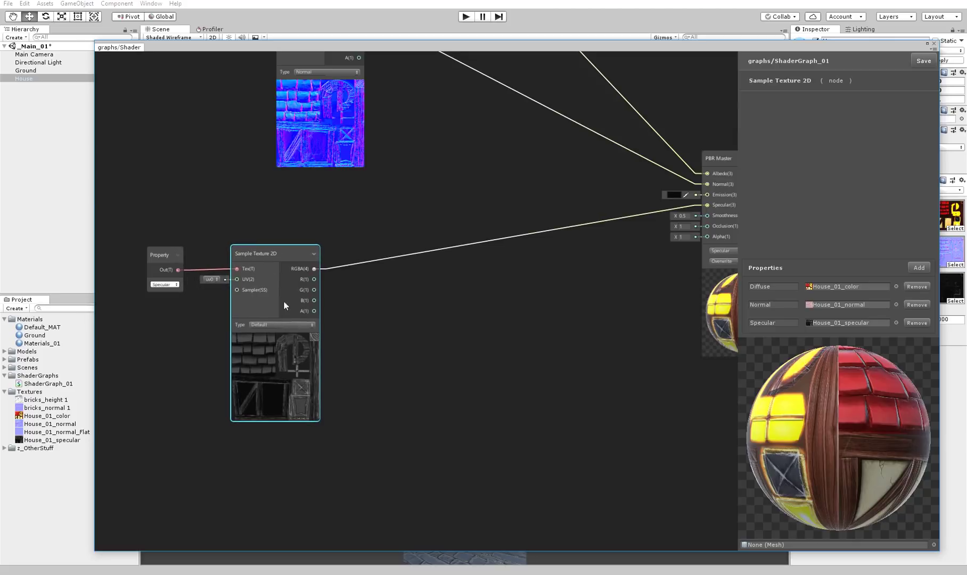
pyautogui.click(327, 362)
pyautogui.scroll(-3, 482, 325)
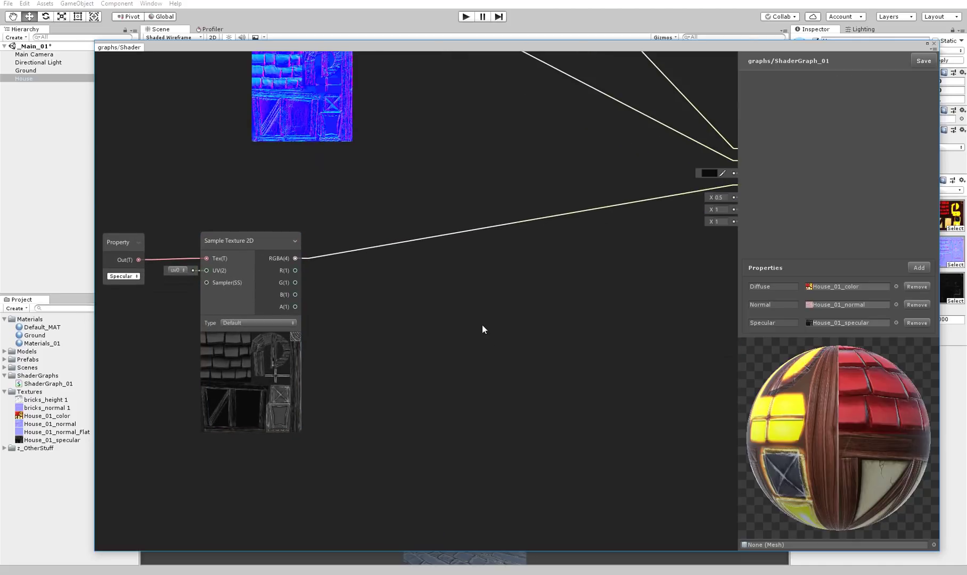
pyautogui.moveTo(482, 325); pyautogui.dragTo(393, 331, button='middle')
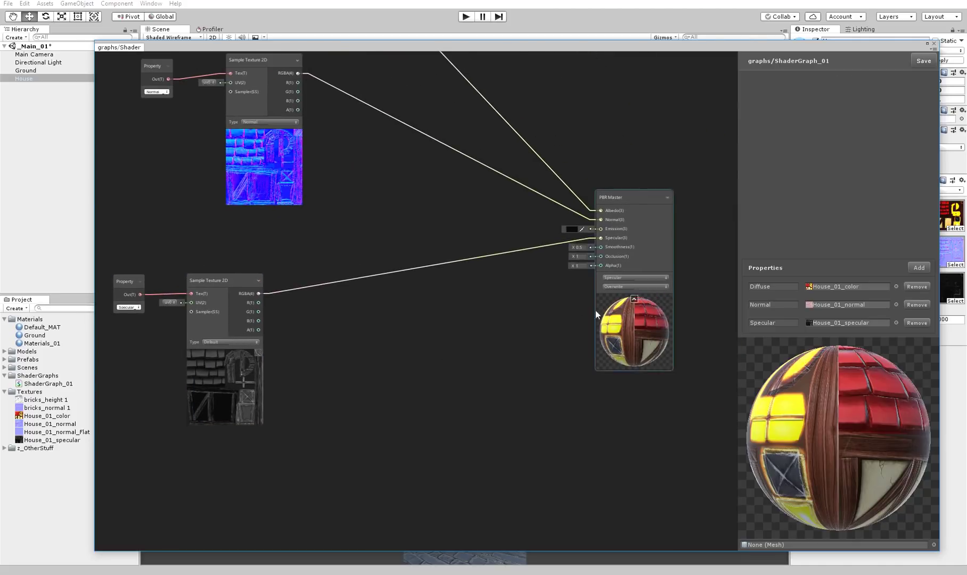
# Add a Float property named SpecIntensity to the graph's properties
pyautogui.scroll(3, 500, 335)
pyautogui.scroll(-2, 500, 338)
pyautogui.click(917, 268)
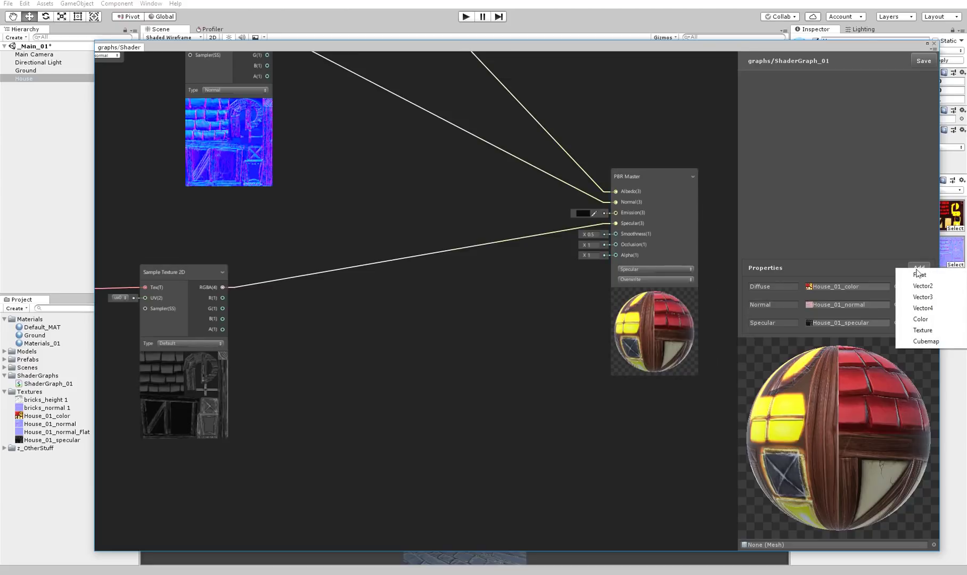
pyautogui.click(791, 322)
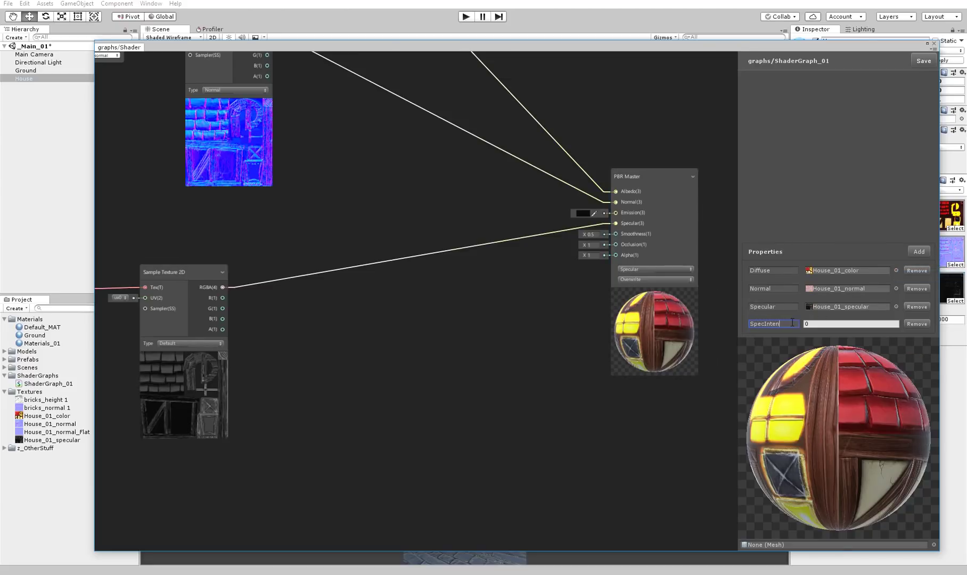
# Add a Property node, set it to SpecIntensity, and place it beside the lower part of the Specular texture sample
pyautogui.rightClick(392, 334)
pyautogui.click(367, 319)
pyautogui.write('proper')
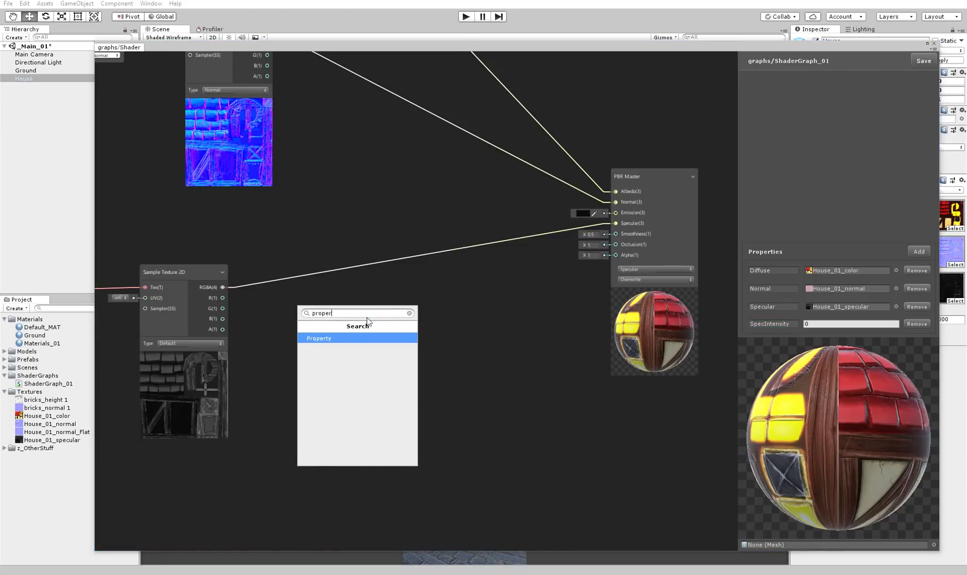
pyautogui.press('Return')
pyautogui.click(389, 338)
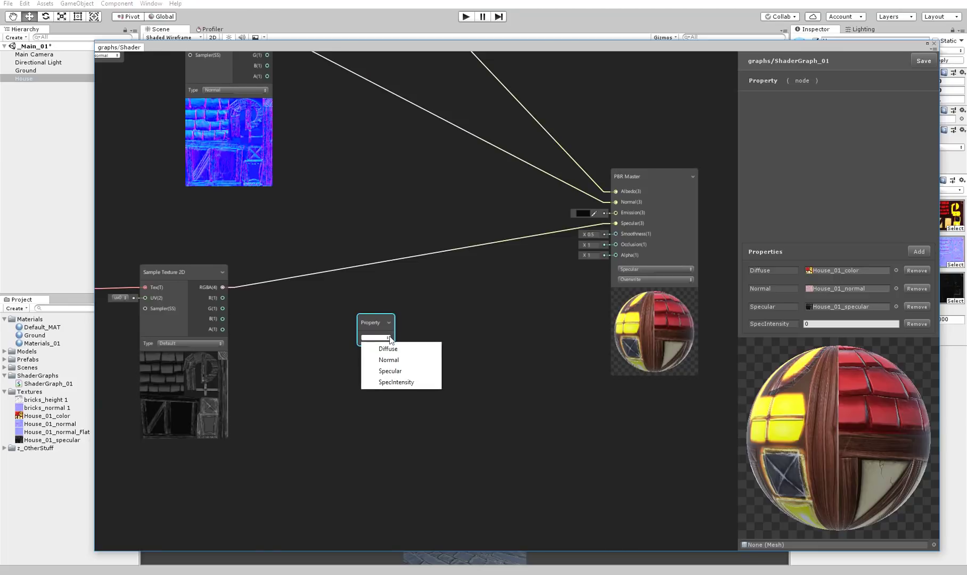
pyautogui.click(399, 382)
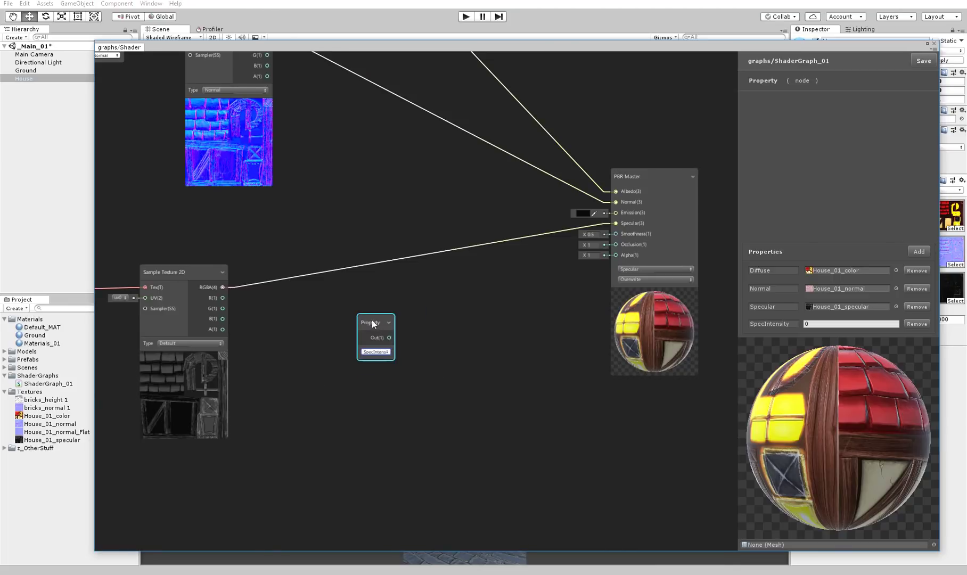
pyautogui.moveTo(371, 323); pyautogui.dragTo(325, 384)
# Add a Multiply node and place it between the Specular Sample Texture 2D node and PBR Master
pyautogui.press('space')
pyautogui.write('mu')
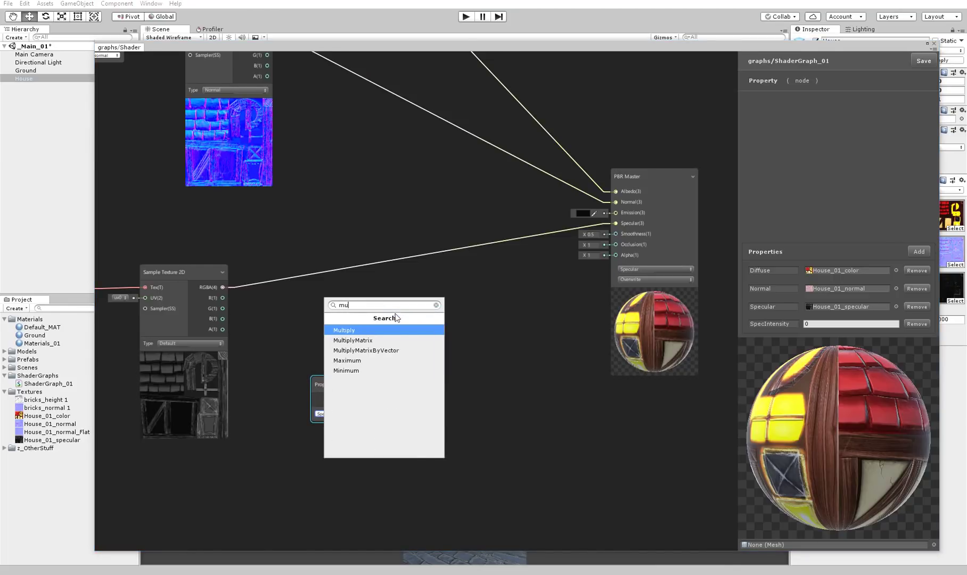
pyautogui.write('lti')
pyautogui.press('Return')
pyautogui.moveTo(394, 311); pyautogui.dragTo(425, 212)
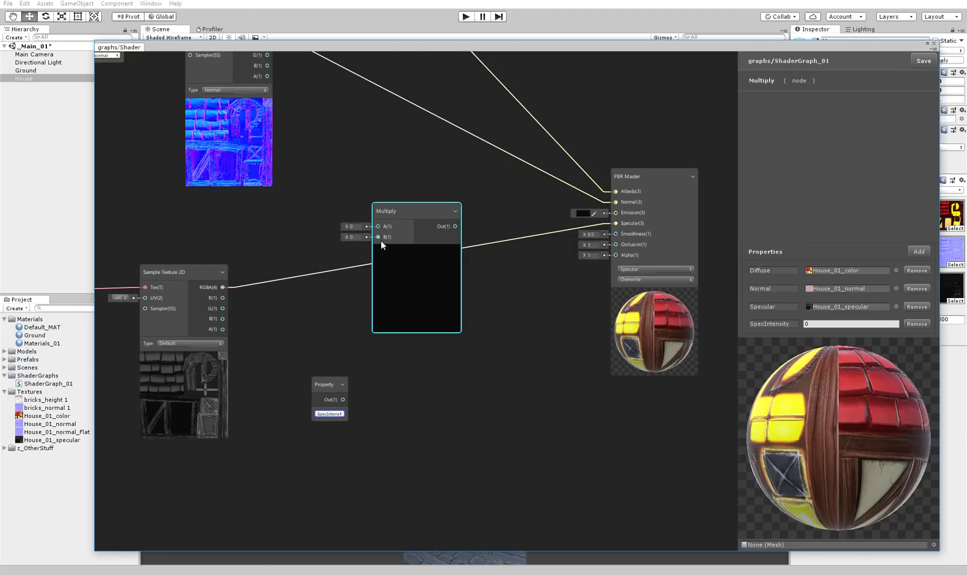
pyautogui.moveTo(221, 287); pyautogui.dragTo(289, 237)
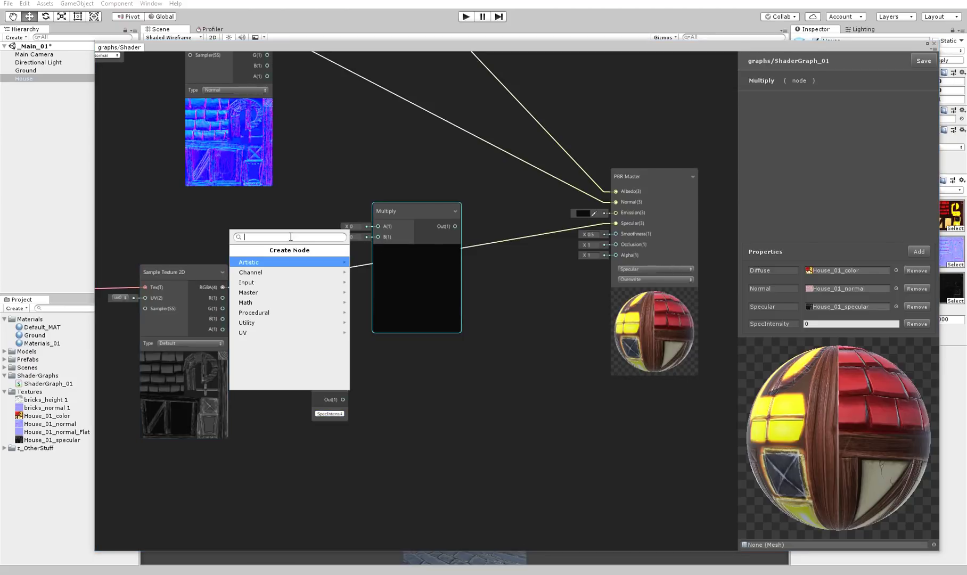
pyautogui.click(418, 218)
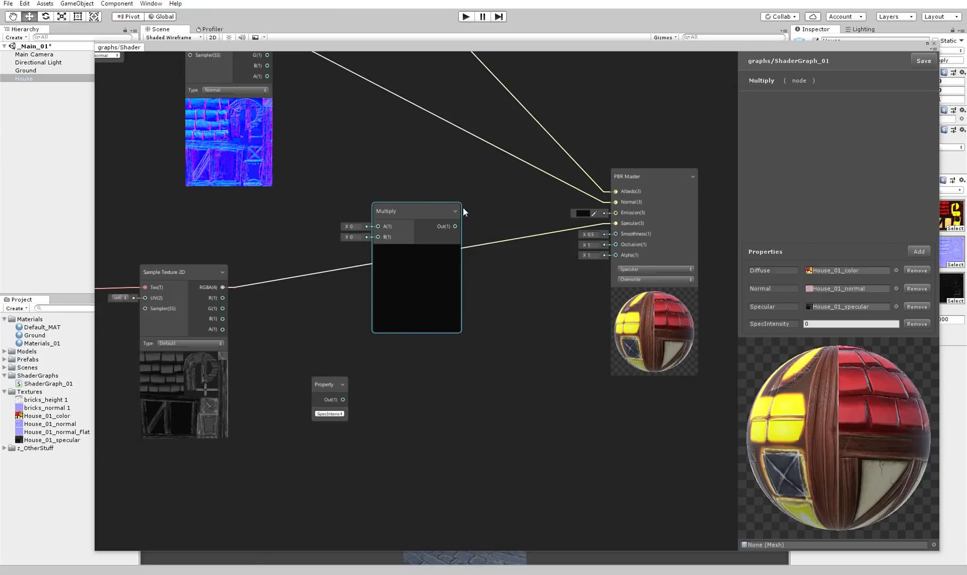
pyautogui.moveTo(422, 211); pyautogui.dragTo(417, 226)
# Connect the Specular sample's RGBA output to Multiply's A input and the SpecIntensity property's output to its B input
pyautogui.moveTo(223, 287); pyautogui.dragTo(385, 222)
pyautogui.moveTo(345, 226); pyautogui.dragTo(406, 225, button='middle')
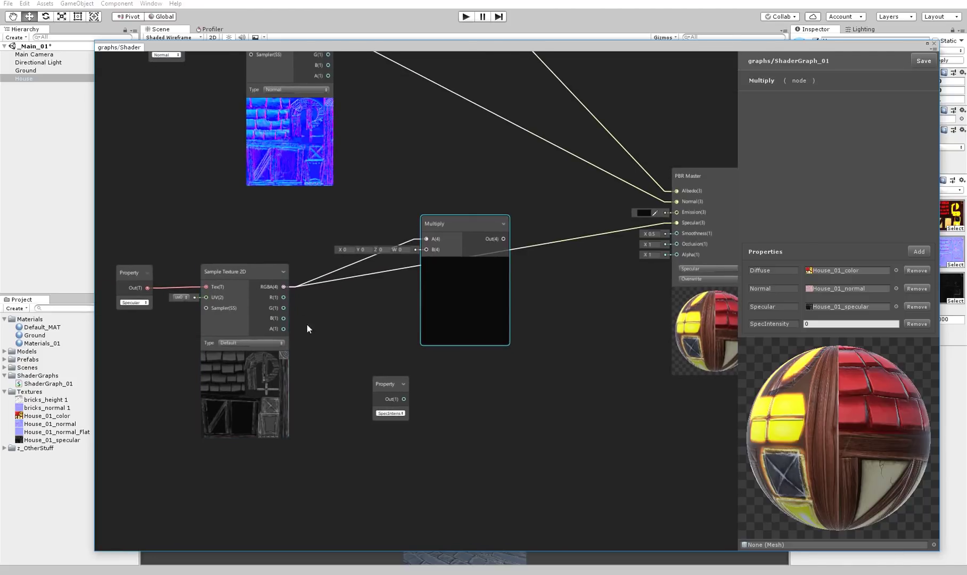
pyautogui.moveTo(395, 384); pyautogui.dragTo(426, 250)
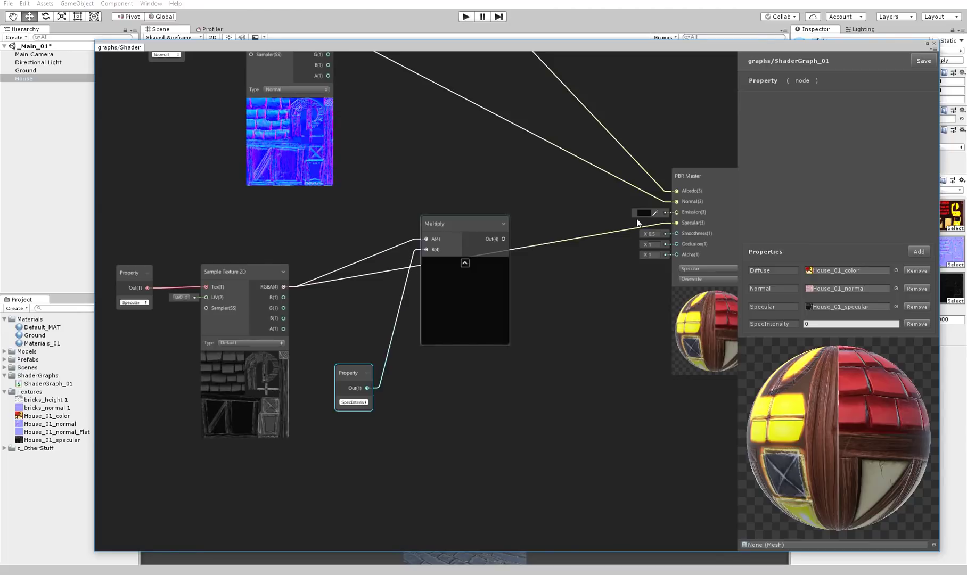
# Connect Multiply's output to PBR Master's Specular input, and save the graph before moving its window off the scene
pyautogui.moveTo(504, 259); pyautogui.dragTo(325, 250, button='middle')
pyautogui.moveTo(321, 249); pyautogui.dragTo(354, 250)
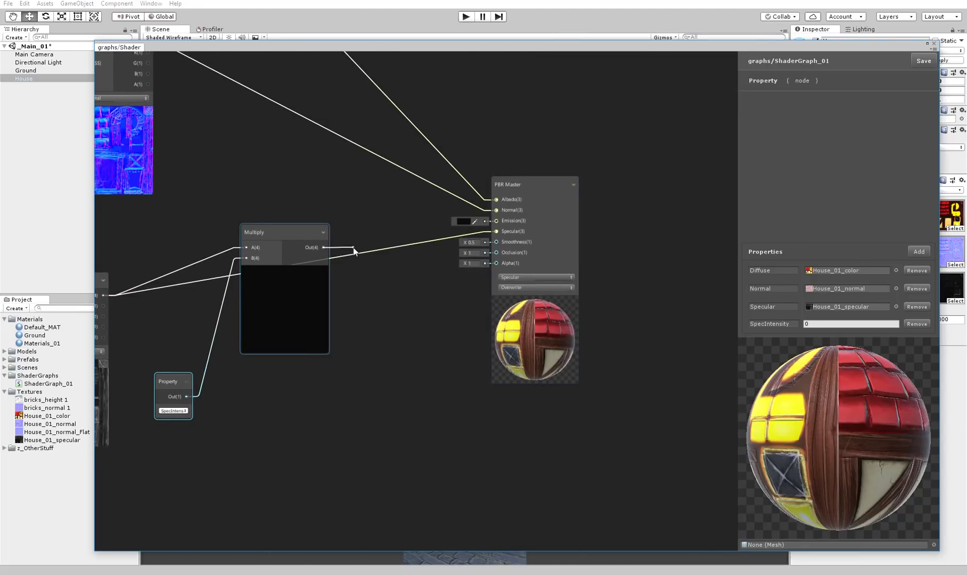
pyautogui.moveTo(423, 244); pyautogui.dragTo(496, 231)
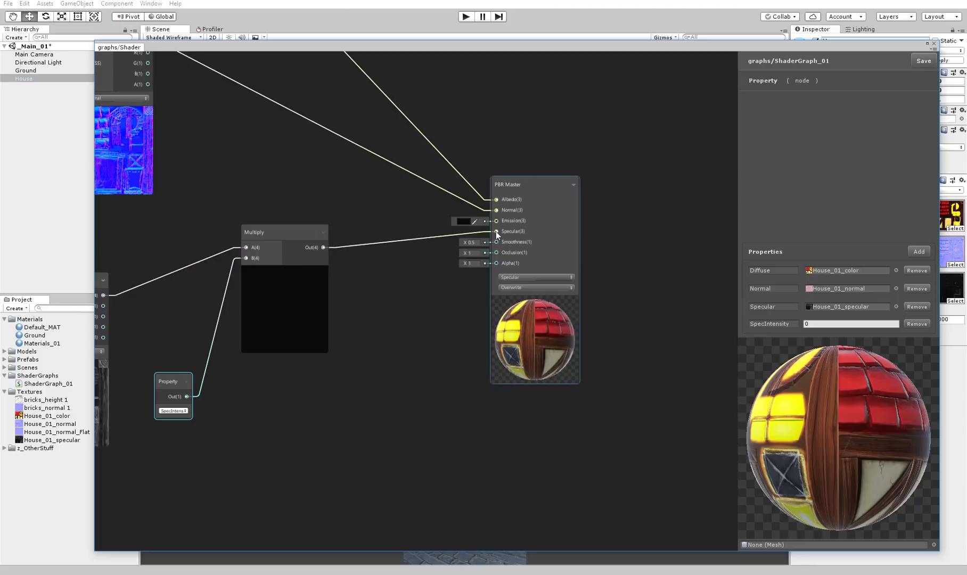
pyautogui.click(930, 58)
pyautogui.moveTo(898, 50); pyautogui.dragTo(810, 444)
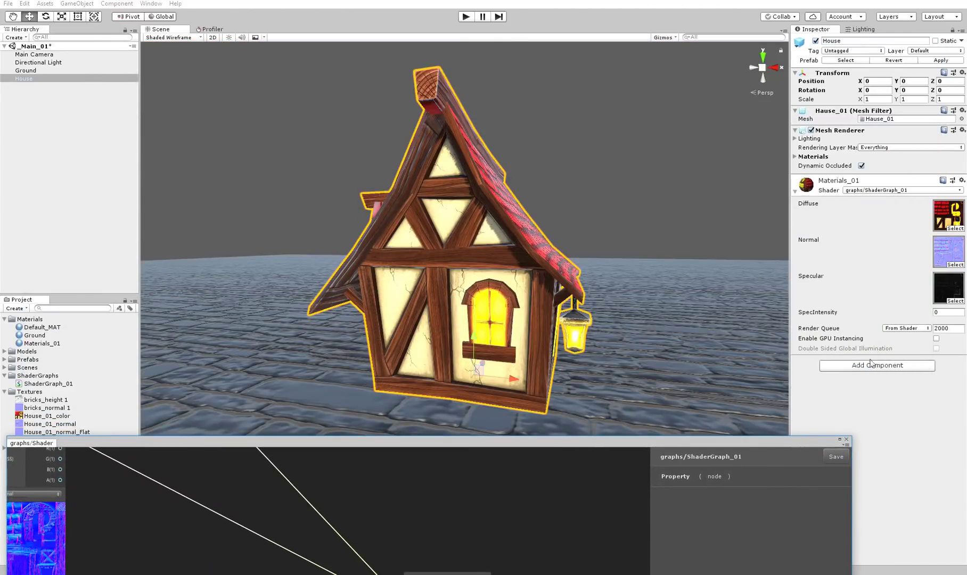
# Set Materials_01's SpecIntensity to 1 and examine the wood and plaster around the front window up close
pyautogui.click(954, 313)
pyautogui.write('1')
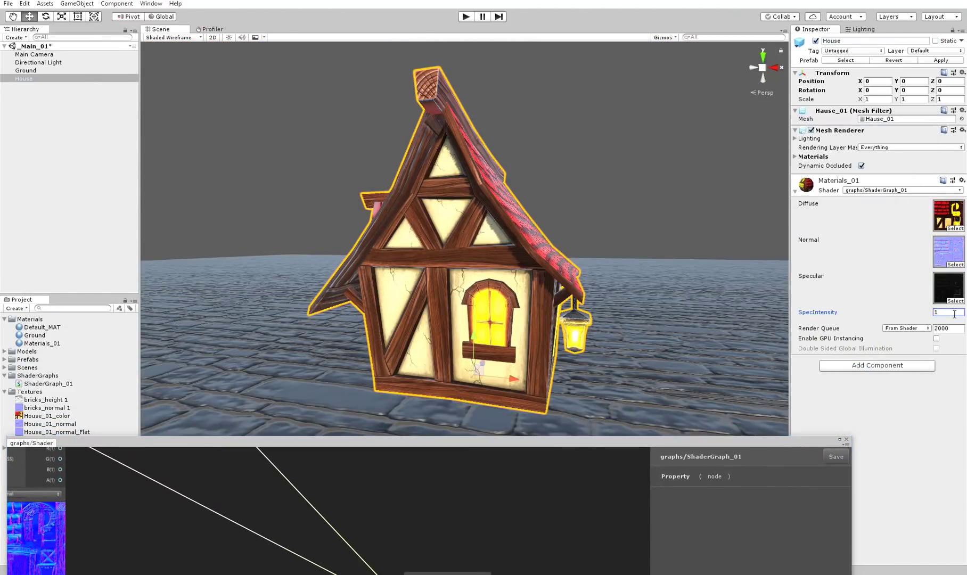
pyautogui.scroll(8, 708, 224)
pyautogui.keyDown('alt'); pyautogui.moveTo(714, 218); pyautogui.dragTo(622, 277); pyautogui.keyUp('alt')
pyautogui.moveTo(622, 277); pyautogui.dragTo(622, 277, button='right')
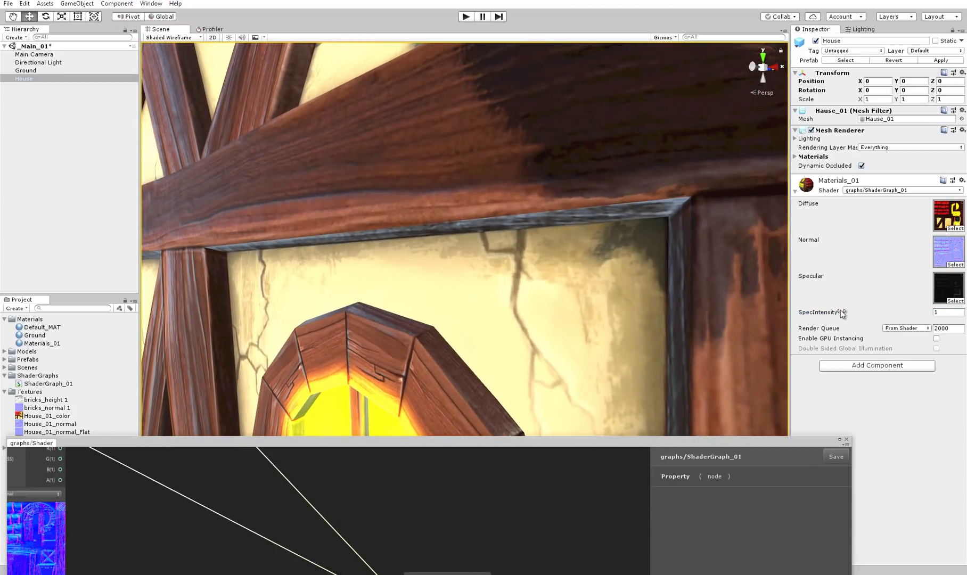
# Raise Materials_01's SpecIntensity to 10 and inspect the specular highlights on the house from several angles
pyautogui.keyDown('alt'); pyautogui.moveTo(841, 310); pyautogui.dragTo(766, 304); pyautogui.keyUp('alt')
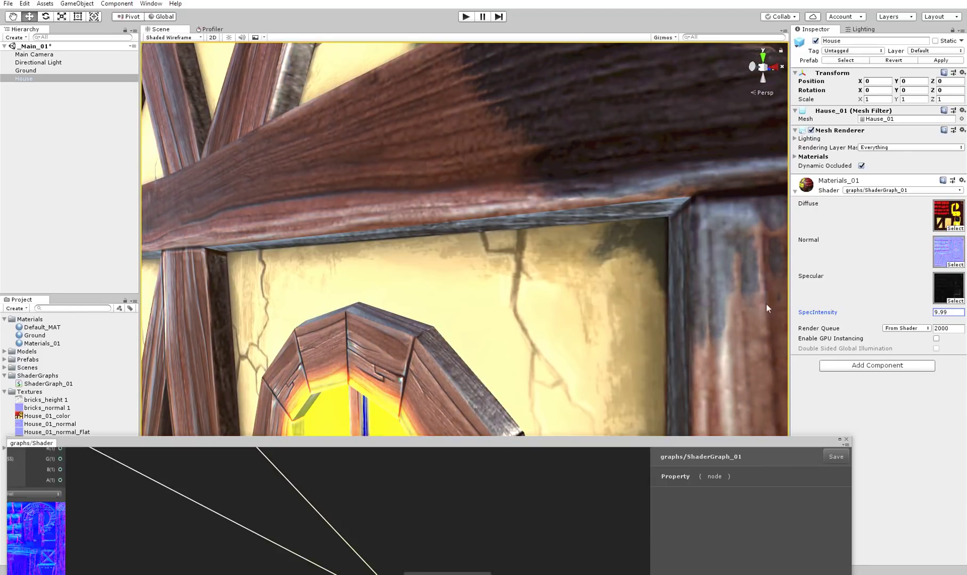
pyautogui.click(942, 312)
pyautogui.write('10')
pyautogui.keyDown('alt'); pyautogui.moveTo(539, 260); pyautogui.dragTo(197, 242, button='right'); pyautogui.keyUp('alt')
pyautogui.keyDown('alt'); pyautogui.moveTo(197, 242); pyautogui.dragTo(160, 271); pyautogui.keyUp('alt')
pyautogui.keyDown('alt'); pyautogui.moveTo(266, 266); pyautogui.dragTo(383, 266, button='right'); pyautogui.keyUp('alt')
pyautogui.keyDown('alt'); pyautogui.moveTo(384, 266); pyautogui.dragTo(506, 234); pyautogui.keyUp('alt')
pyautogui.keyDown('alt'); pyautogui.moveTo(506, 234); pyautogui.dragTo(337, 256, button='right'); pyautogui.keyUp('alt')
# Rotate the Directional Light above the house to about X -15.1, Y -9.9, Z 0.8 and view the lit house
pyautogui.click(465, 165)
pyautogui.press('e')
pyautogui.keyDown('alt'); pyautogui.moveTo(410, 168); pyautogui.dragTo(480, 117, button='right'); pyautogui.keyUp('alt')
pyautogui.moveTo(479, 94)
pyautogui.mouseDown()
pyautogui.moveTo(471, 123)
pyautogui.moveTo(457, 118)
pyautogui.moveTo(469, 109)
pyautogui.mouseUp()
pyautogui.keyDown('alt'); pyautogui.moveTo(469, 108); pyautogui.dragTo(558, 214, button='right'); pyautogui.keyUp('alt')
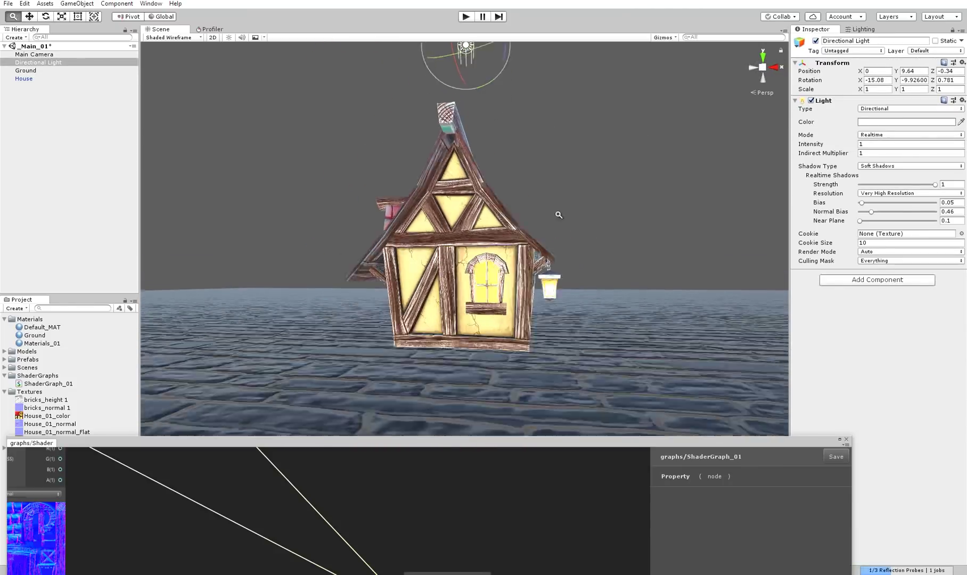
pyautogui.keyDown('alt'); pyautogui.moveTo(559, 215); pyautogui.dragTo(507, 239); pyautogui.keyUp('alt')
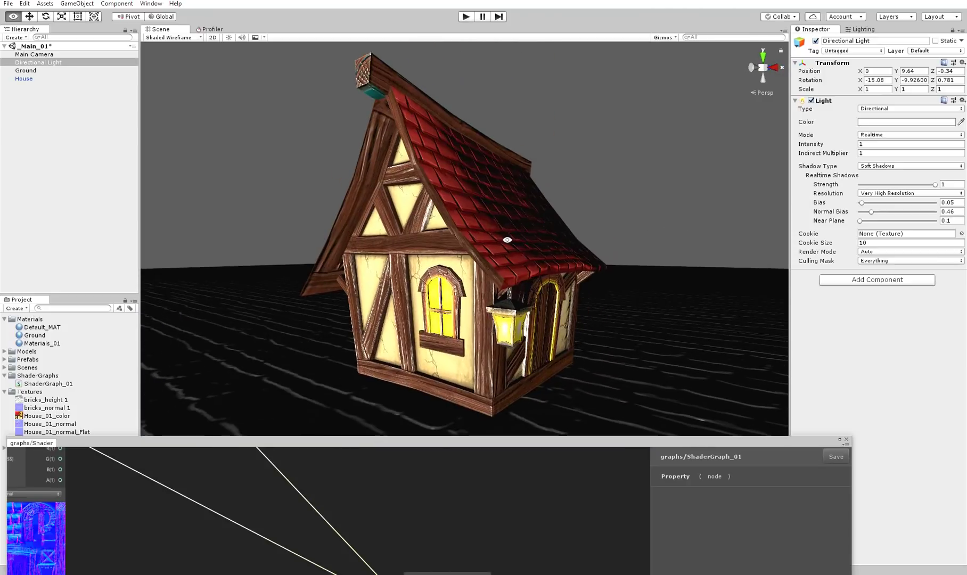
# Rotate the Directional Light again to about X 15.3, Y -16.3, Z 10.7 and view the house front
pyautogui.keyDown('alt'); pyautogui.moveTo(506, 240); pyautogui.dragTo(458, 129, button='right'); pyautogui.keyUp('alt')
pyautogui.moveTo(462, 130); pyautogui.dragTo(441, 93)
pyautogui.keyDown('alt'); pyautogui.moveTo(441, 93); pyautogui.dragTo(686, 235, button='right'); pyautogui.keyUp('alt')
pyautogui.keyDown('alt'); pyautogui.moveTo(686, 235); pyautogui.dragTo(679, 234); pyautogui.keyUp('alt')
pyautogui.keyDown('alt'); pyautogui.moveTo(680, 234); pyautogui.dragTo(512, 142, button='right'); pyautogui.keyUp('alt')
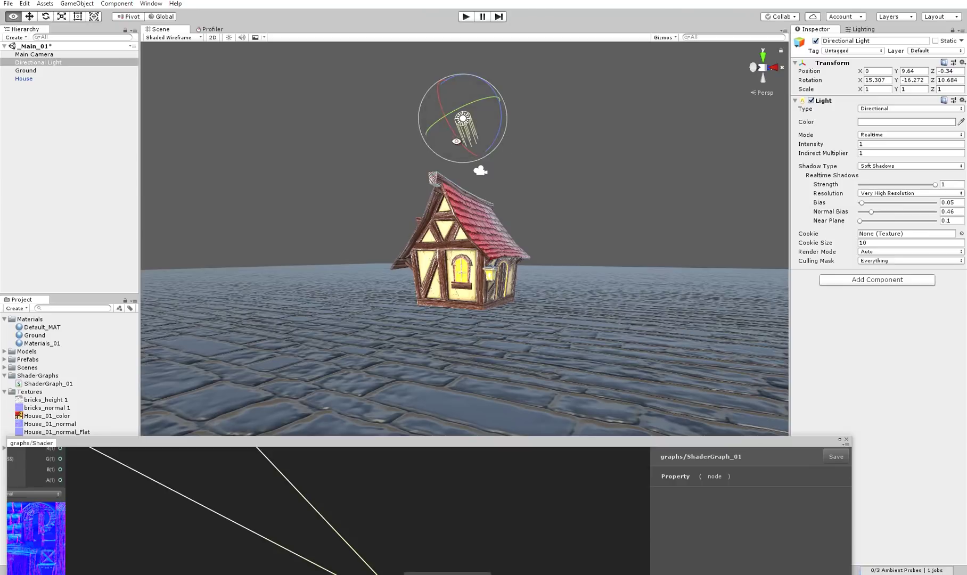
pyautogui.keyDown('alt'); pyautogui.moveTo(457, 141); pyautogui.dragTo(537, 144); pyautogui.keyUp('alt')
pyautogui.keyDown('alt'); pyautogui.moveTo(538, 144); pyautogui.dragTo(579, 275, button='right'); pyautogui.keyUp('alt')
# Select the house and lower its material's SpecIntensity to 1
pyautogui.click(578, 274)
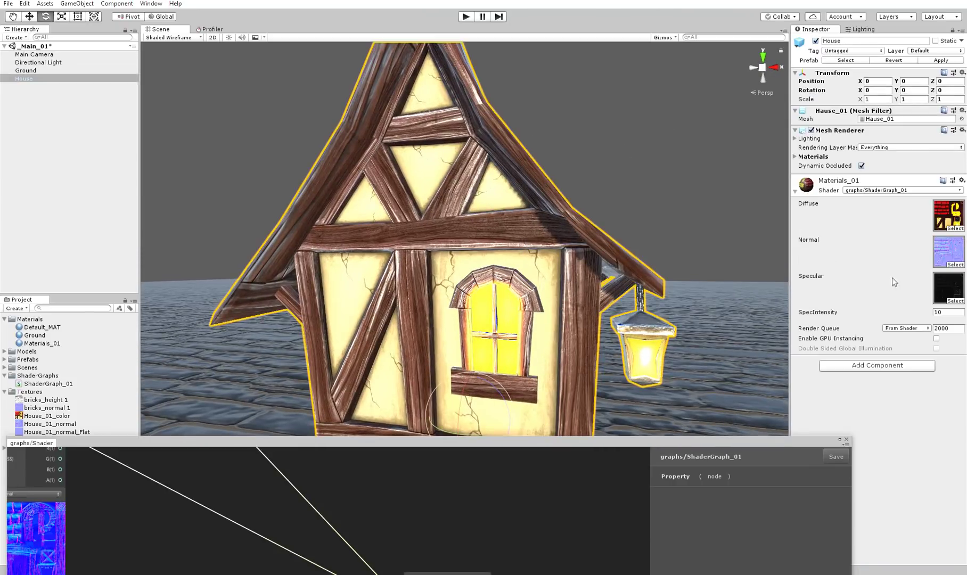
pyautogui.moveTo(863, 317)
pyautogui.mouseDown()
pyautogui.moveTo(717, 313)
pyautogui.moveTo(800, 313)
pyautogui.moveTo(767, 313)
pyautogui.mouseUp()
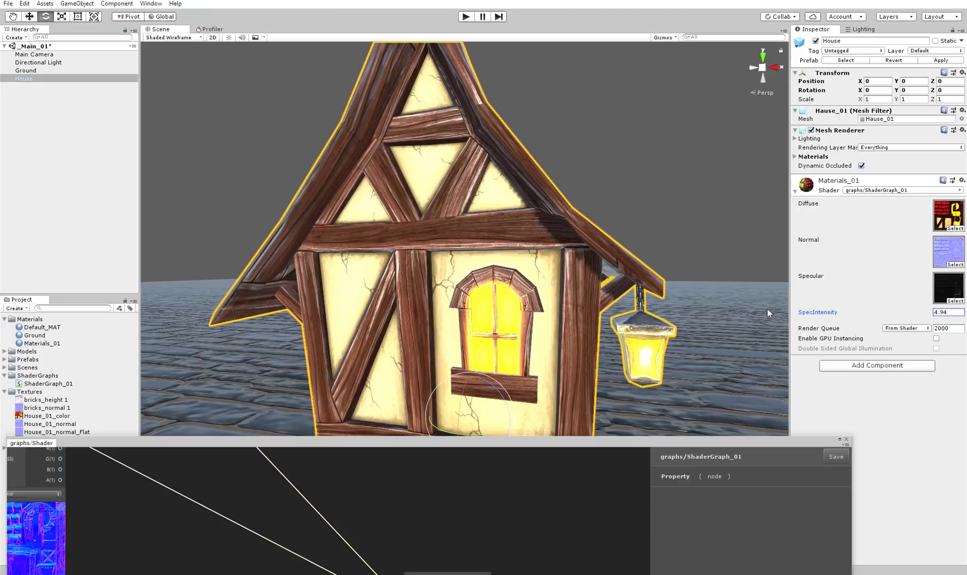
pyautogui.click(947, 312)
pyautogui.write('1')
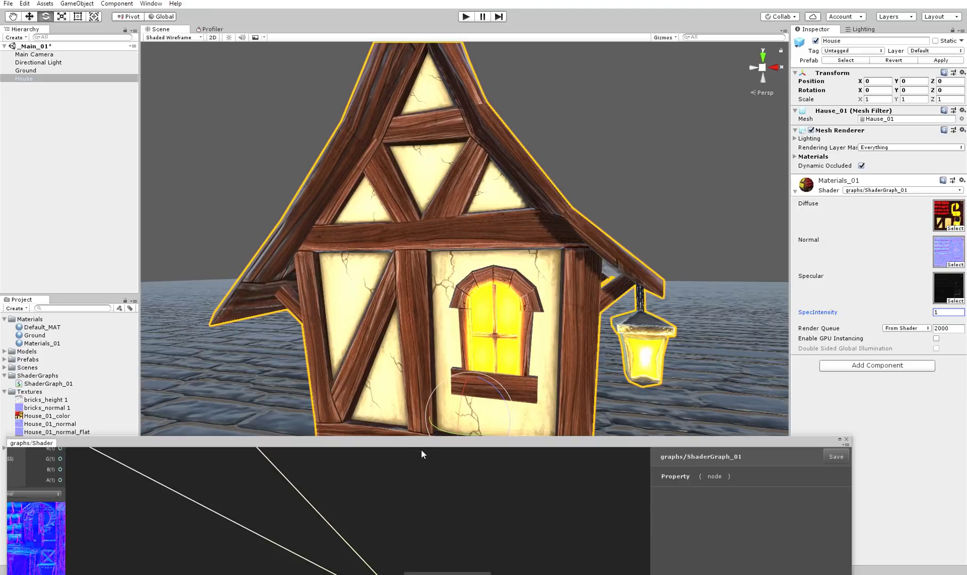
# Bring the shader graph window back over the scene and review the Diffuse, Normal and Specular node chains feeding PBR Master
pyautogui.moveTo(421, 445); pyautogui.dragTo(512, 120)
pyautogui.scroll(-3, 491, 302)
pyautogui.moveTo(515, 372); pyautogui.dragTo(542, 444, button='middle')
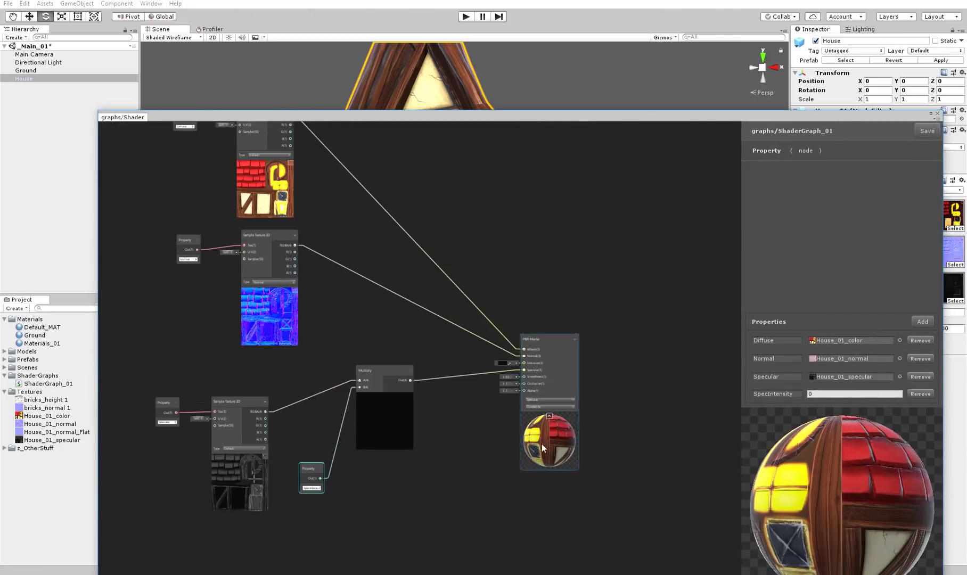
pyautogui.scroll(-1, 543, 447)
pyautogui.scroll(2, 514, 464)
pyautogui.scroll(-4, 553, 486)
pyautogui.scroll(2, 409, 311)
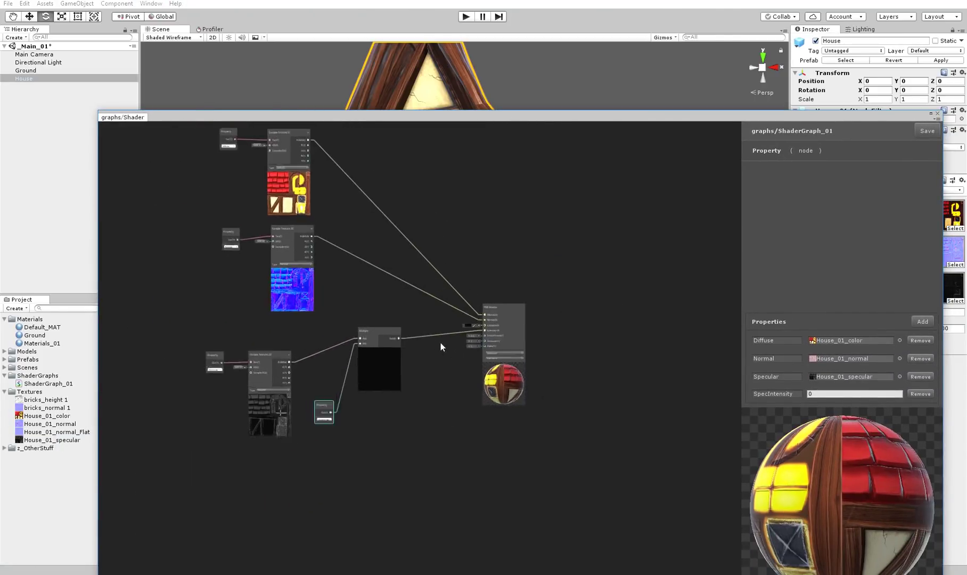
pyautogui.scroll(2, 439, 342)
pyautogui.moveTo(351, 272); pyautogui.dragTo(469, 380, button='middle')
pyautogui.scroll(4, 467, 382)
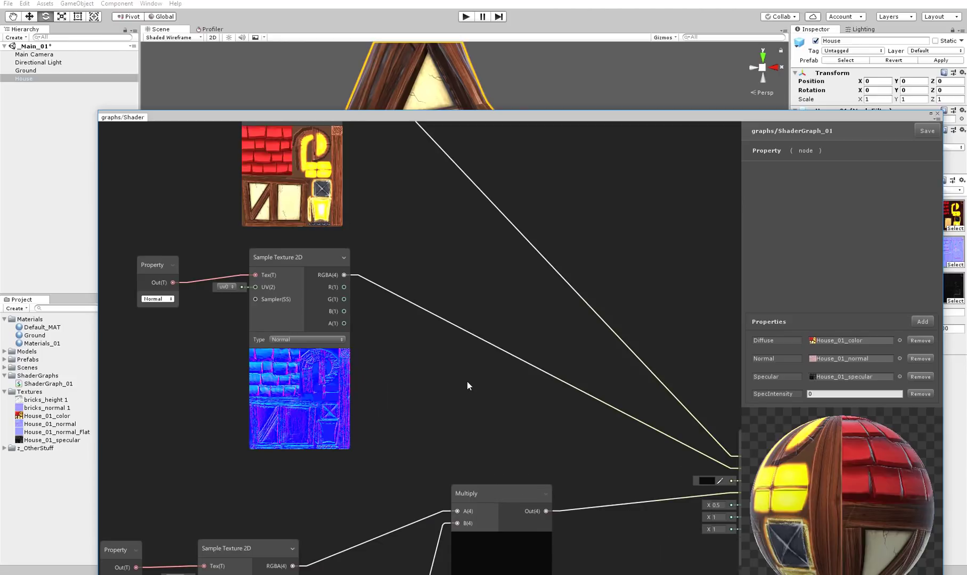
pyautogui.scroll(-4, 467, 381)
pyautogui.scroll(3, 471, 382)
pyautogui.moveTo(471, 383); pyautogui.dragTo(470, 327, button='middle')
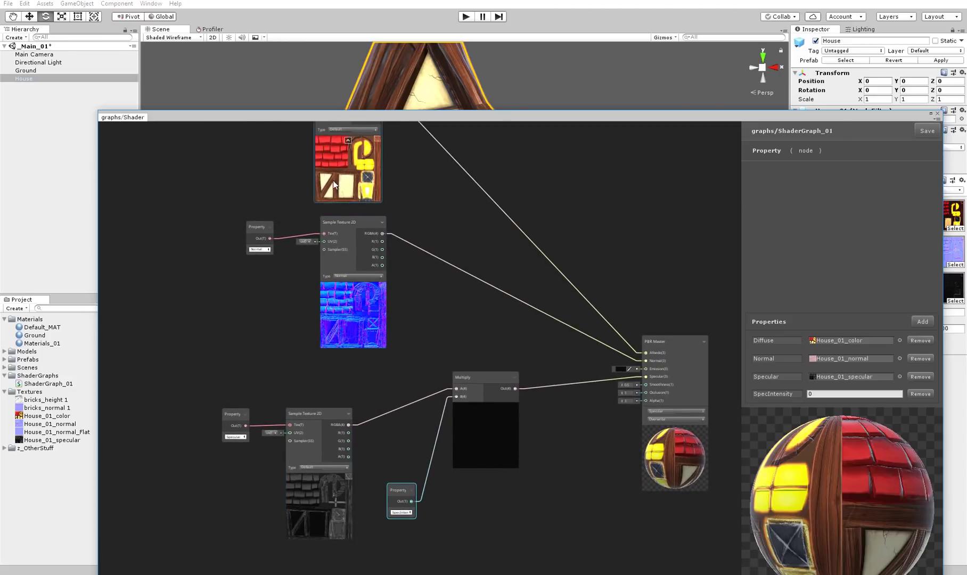
# Delete the Specular property node and its Sample Texture 2D node from the graph
pyautogui.moveTo(333, 185); pyautogui.dragTo(333, 200, button='middle')
pyautogui.moveTo(175, 413); pyautogui.dragTo(411, 570)
pyautogui.moveTo(498, 554); pyautogui.dragTo(472, 518, button='middle')
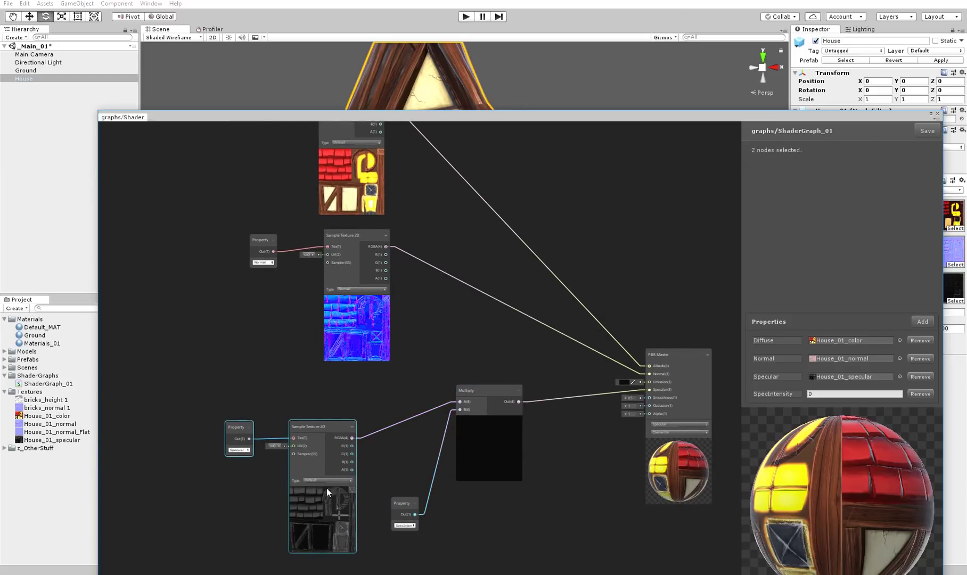
pyautogui.press('Delete')
pyautogui.moveTo(368, 436); pyautogui.dragTo(480, 420, button='middle')
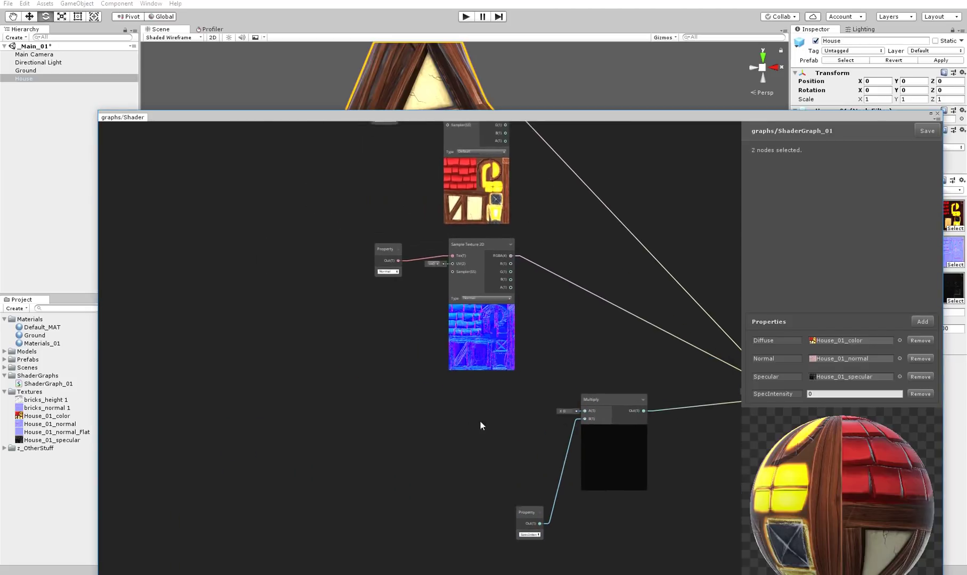
# Add a Split node in the empty space below the Normal texture chain
pyautogui.rightClick(354, 381)
pyautogui.click(367, 388)
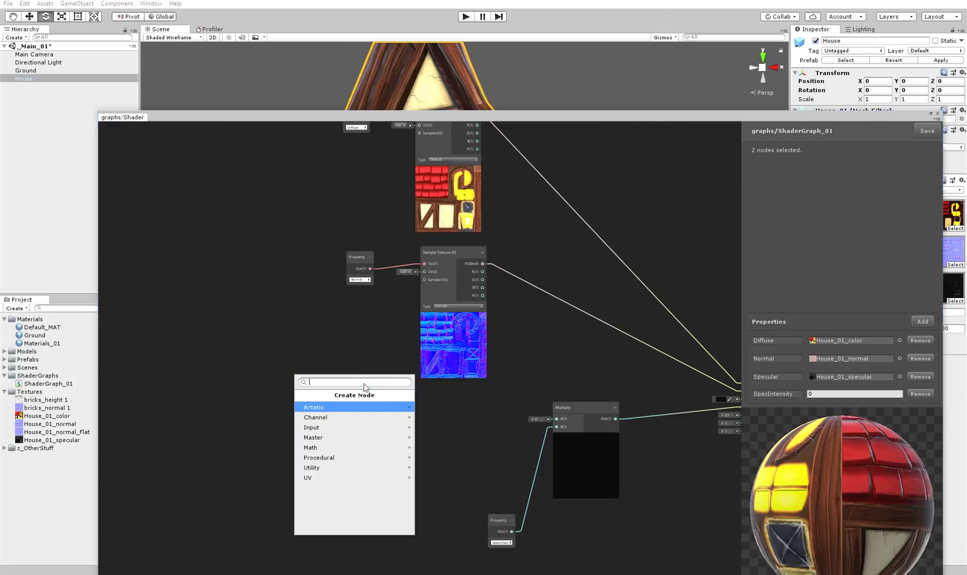
pyautogui.write('split')
pyautogui.press('Return')
pyautogui.moveTo(366, 384); pyautogui.dragTo(419, 438)
pyautogui.moveTo(458, 294); pyautogui.dragTo(397, 387, button='middle')
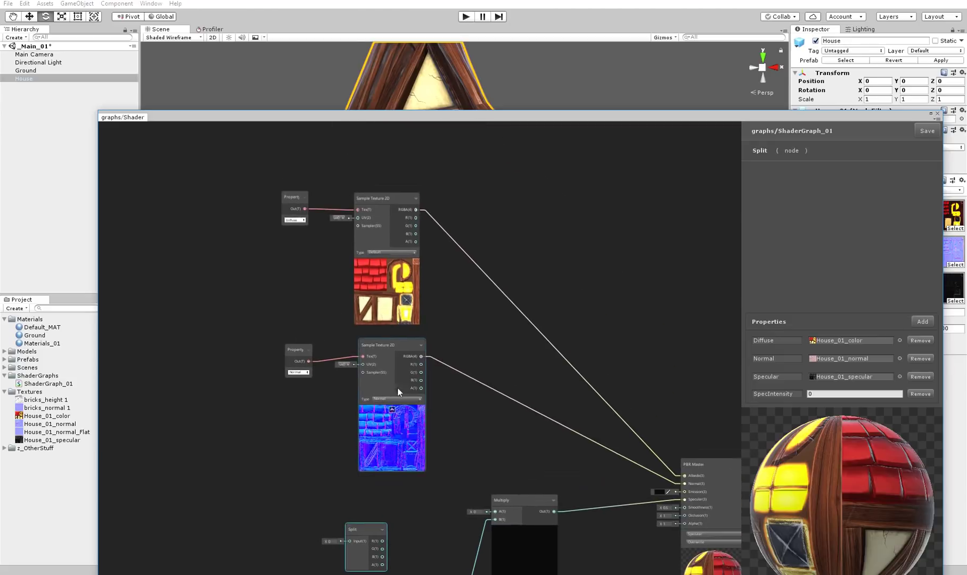
# Move the Diffuse and Normal chains aside, try feeding the Diffuse texture's R output into the Split node, and delete the Split node
pyautogui.moveTo(197, 170); pyautogui.dragTo(499, 418)
pyautogui.moveTo(359, 369); pyautogui.dragTo(133, 370)
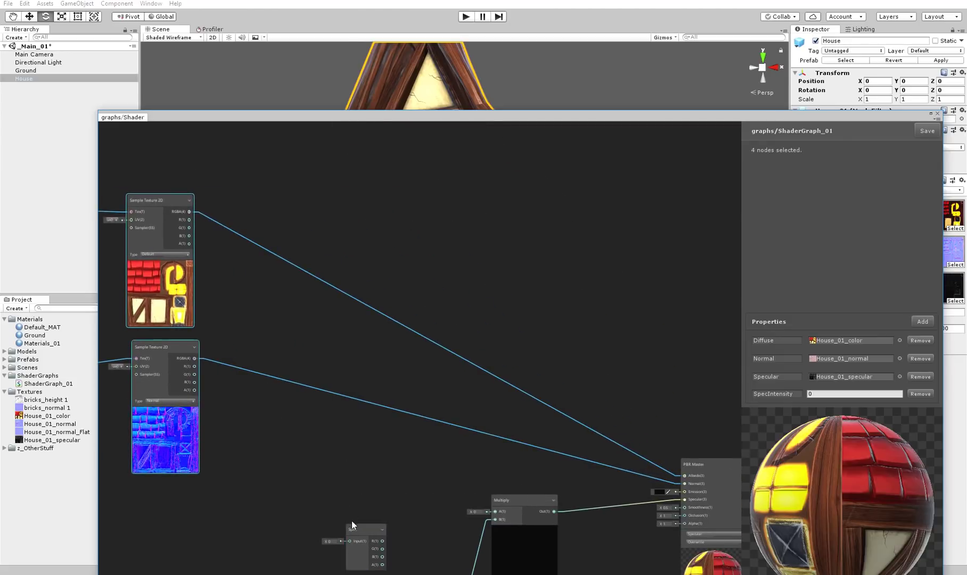
pyautogui.moveTo(353, 528); pyautogui.dragTo(298, 317)
pyautogui.moveTo(189, 220); pyautogui.dragTo(292, 330)
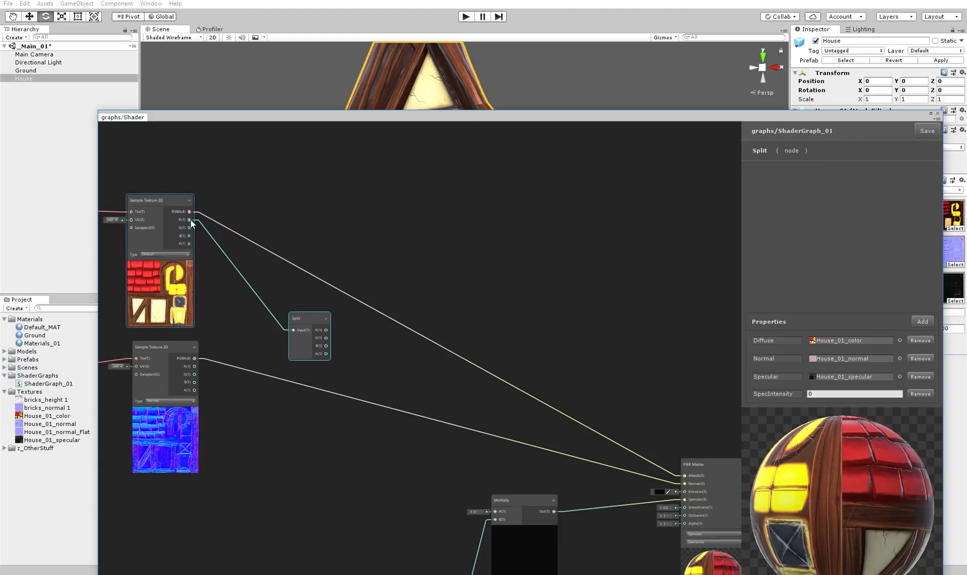
pyautogui.moveTo(226, 254); pyautogui.dragTo(294, 336)
pyautogui.press('Delete')
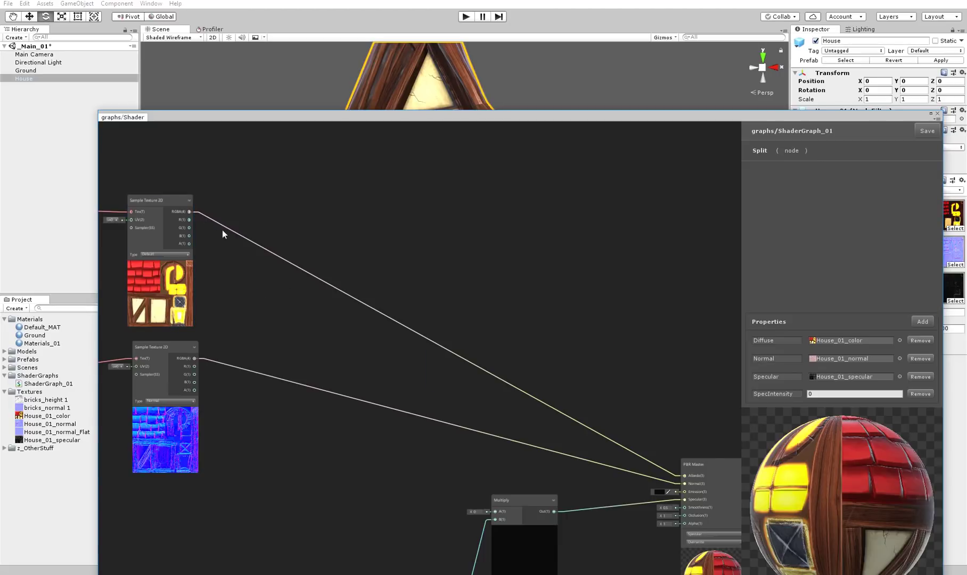
# Connect the Diffuse texture's R output to Multiply input A and set the SpecIntensity default to 1 and to 0.25
pyautogui.moveTo(189, 219); pyautogui.dragTo(494, 512)
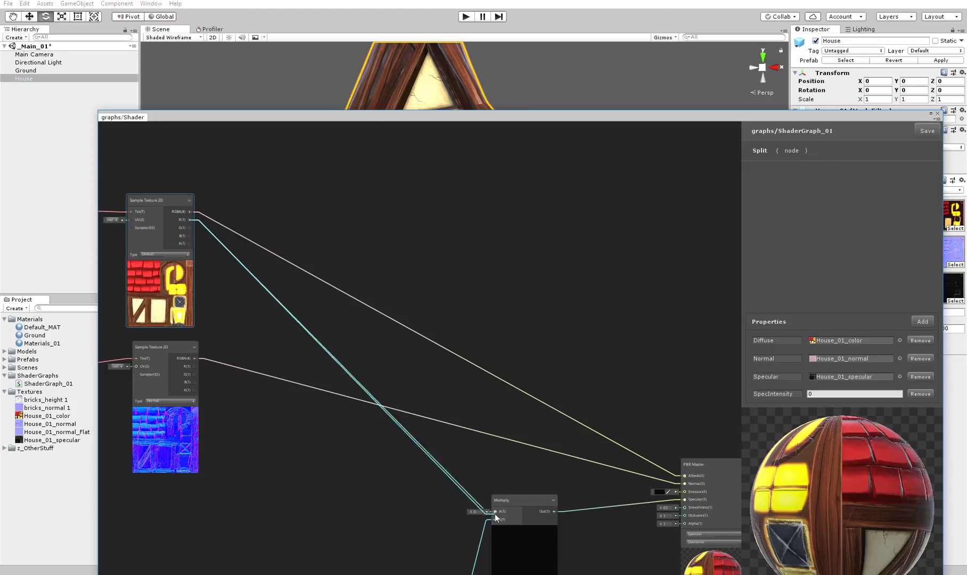
pyautogui.moveTo(494, 510); pyautogui.dragTo(397, 416, button='middle')
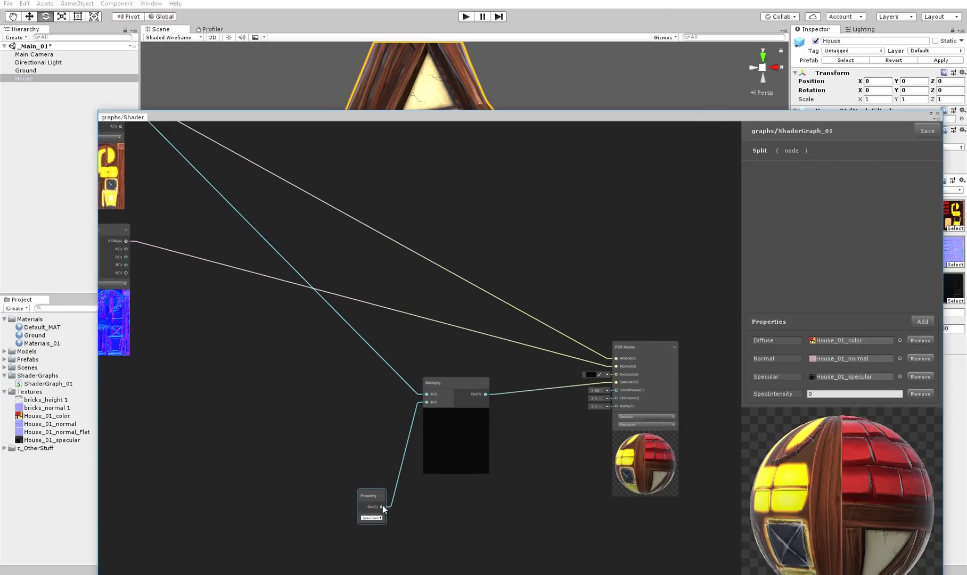
pyautogui.write('1')
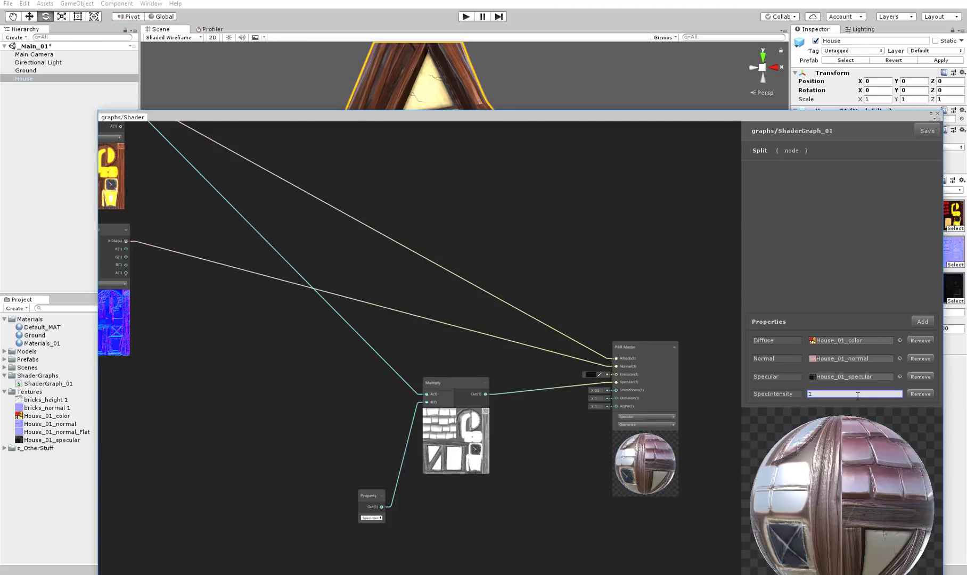
pyautogui.write('0.25')
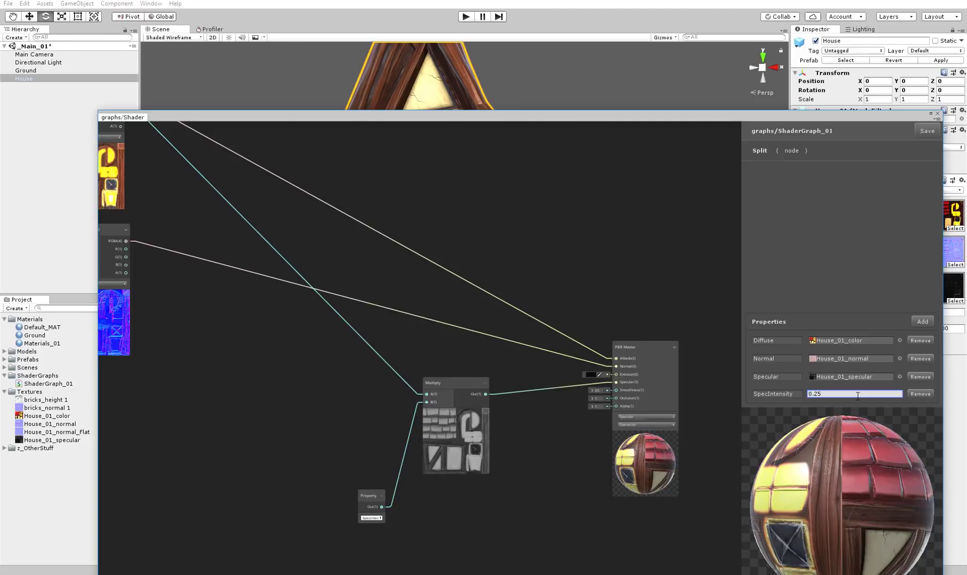
# Try the Diffuse texture's G and B outputs in Multiply input A, keeping B, and set the SpecIntensity default to 1
pyautogui.moveTo(395, 202); pyautogui.dragTo(419, 234, button='middle')
pyautogui.moveTo(145, 142); pyautogui.dragTo(452, 430)
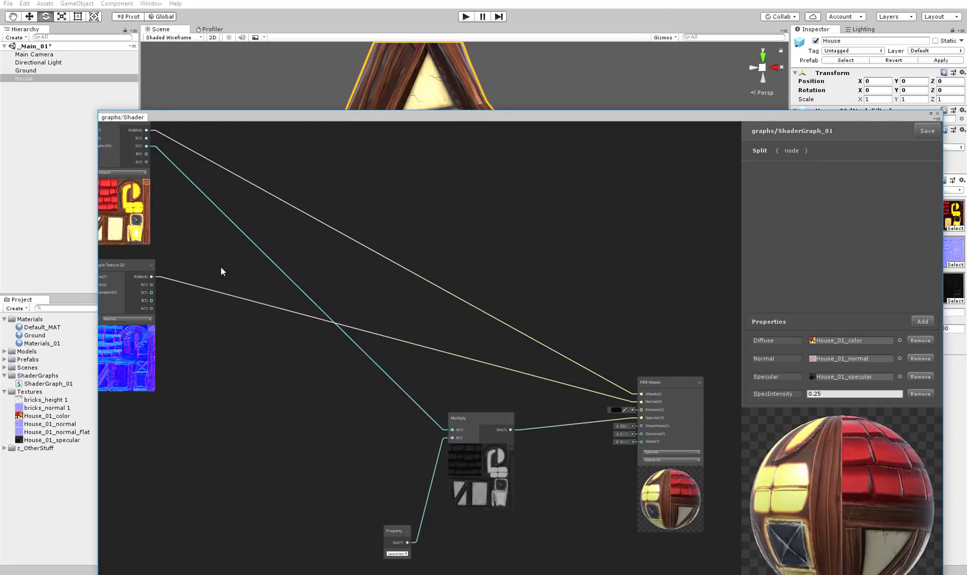
pyautogui.moveTo(148, 157); pyautogui.dragTo(458, 446)
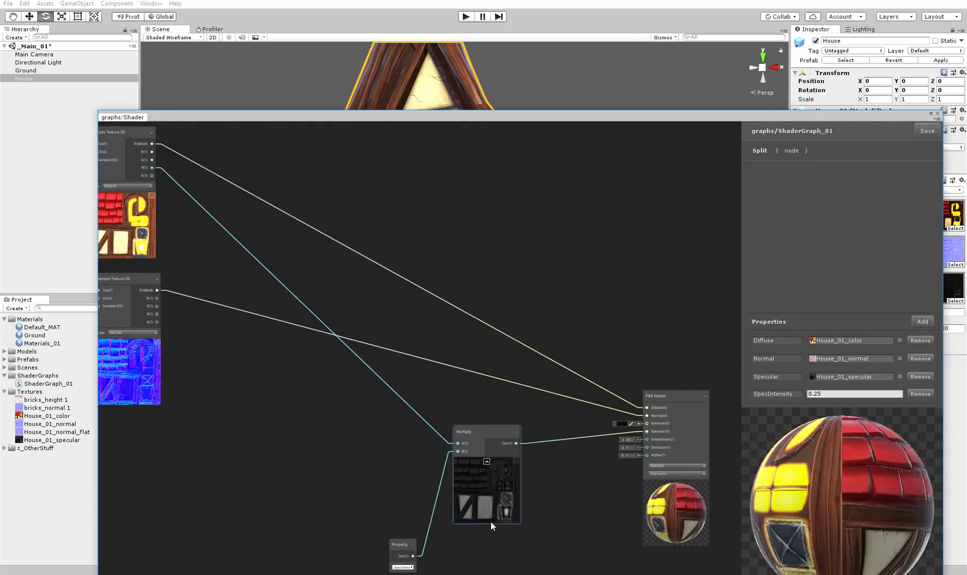
pyautogui.click(854, 394)
pyautogui.write('1')
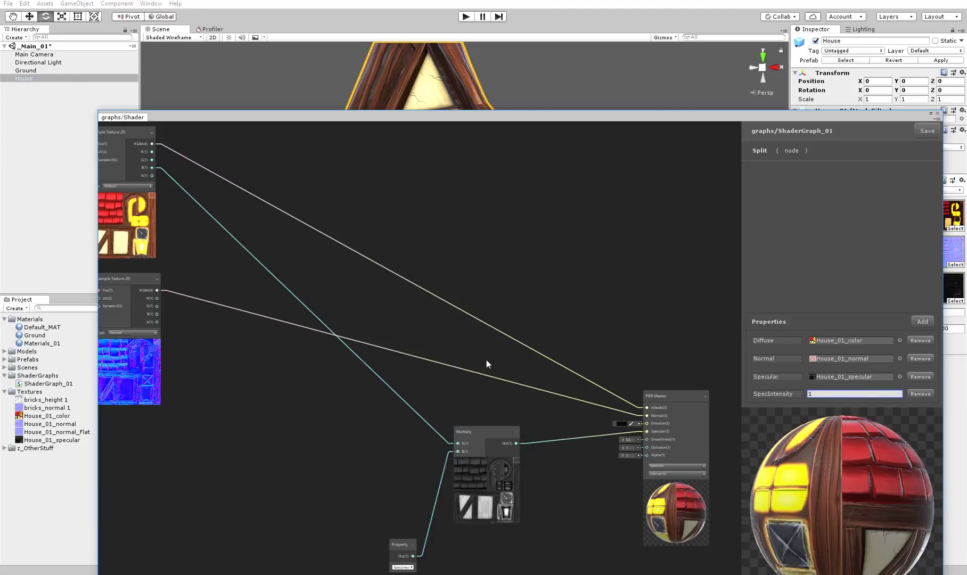
# Save the shader graph with the Diffuse B channel as specular source and uncover the house in the scene
pyautogui.moveTo(289, 266); pyautogui.dragTo(314, 273, button='middle')
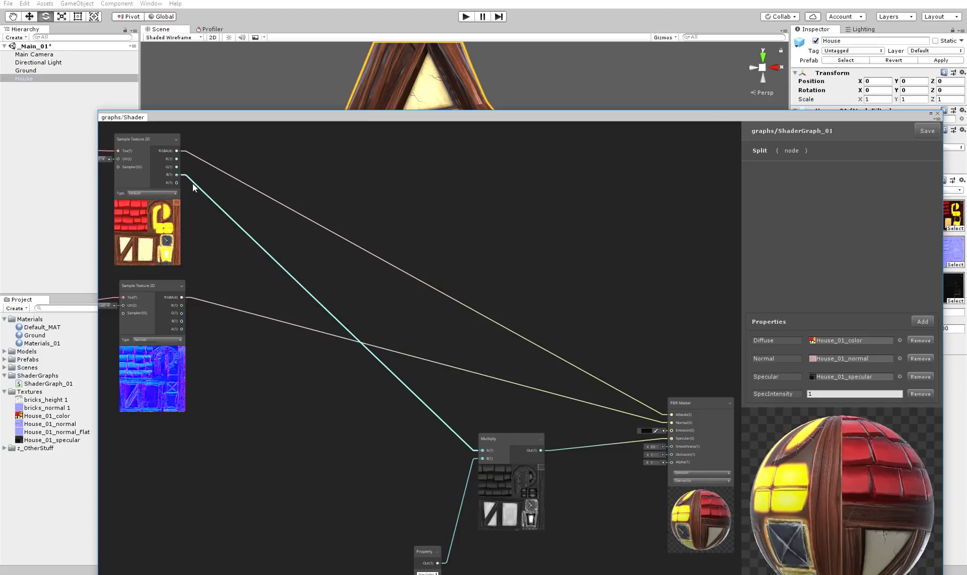
pyautogui.scroll(3, 162, 166)
pyautogui.scroll(-4, 186, 187)
pyautogui.scroll(3, 495, 325)
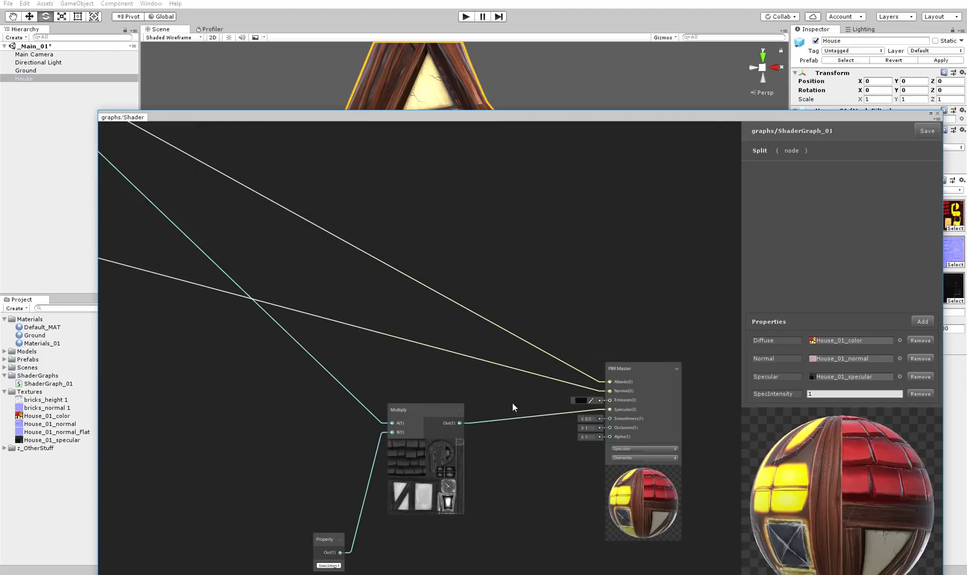
pyautogui.click(926, 131)
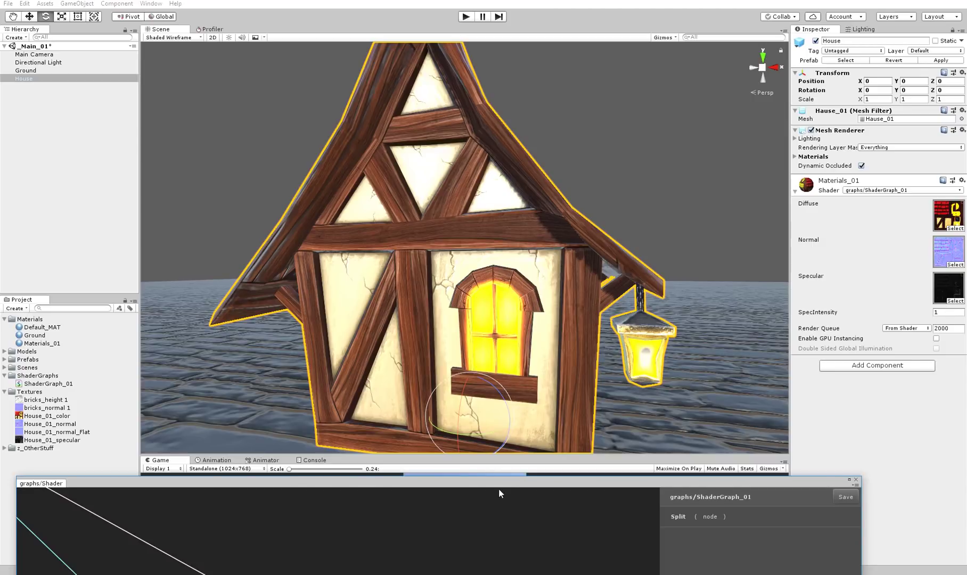
# Remove the Specular texture property from the shader graph, save it, and uncover the house again
pyautogui.moveTo(498, 481); pyautogui.dragTo(578, 92)
pyautogui.scroll(-2, 533, 255)
pyautogui.moveTo(402, 313); pyautogui.dragTo(428, 432, button='middle')
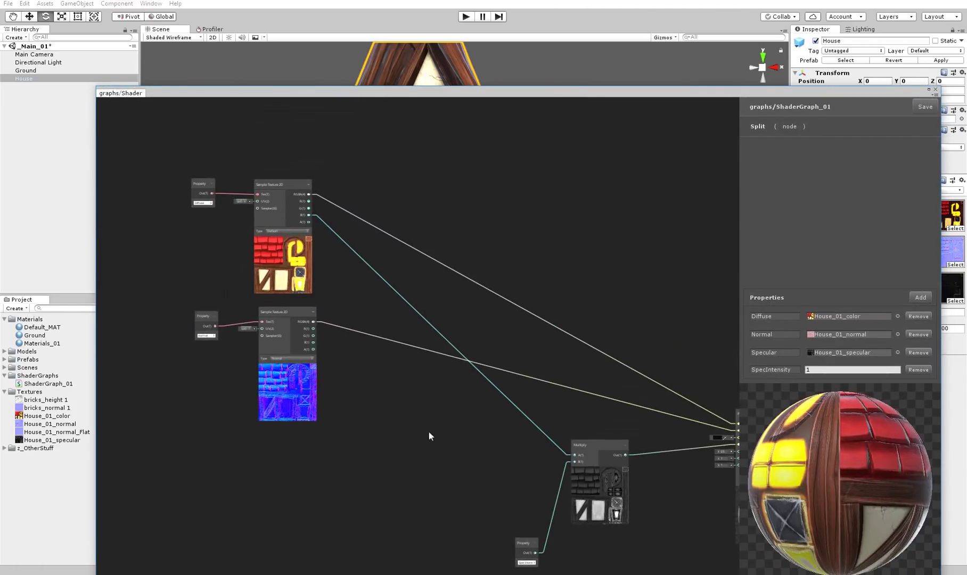
pyautogui.click(917, 353)
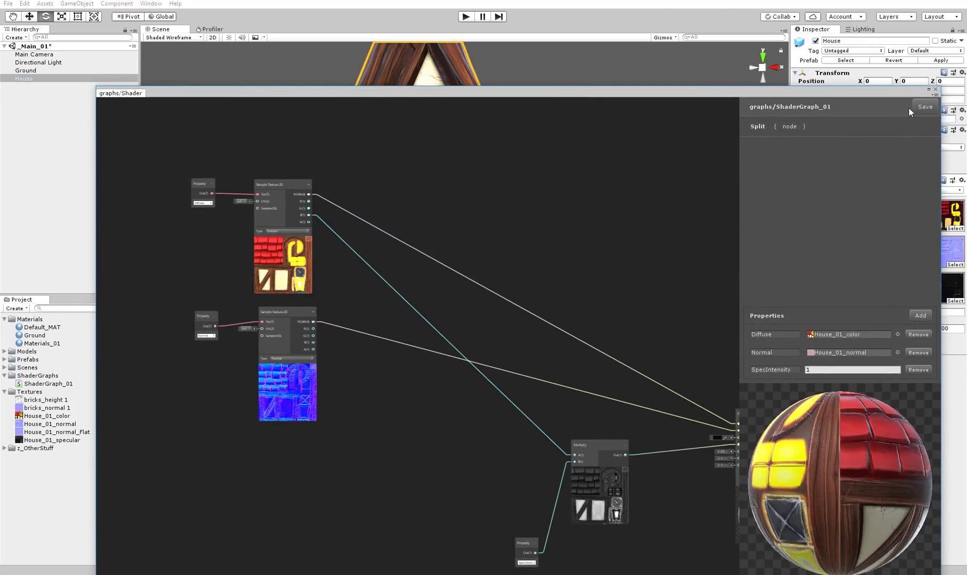
pyautogui.moveTo(894, 93); pyautogui.dragTo(642, 483)
pyautogui.scroll(3, 595, 235)
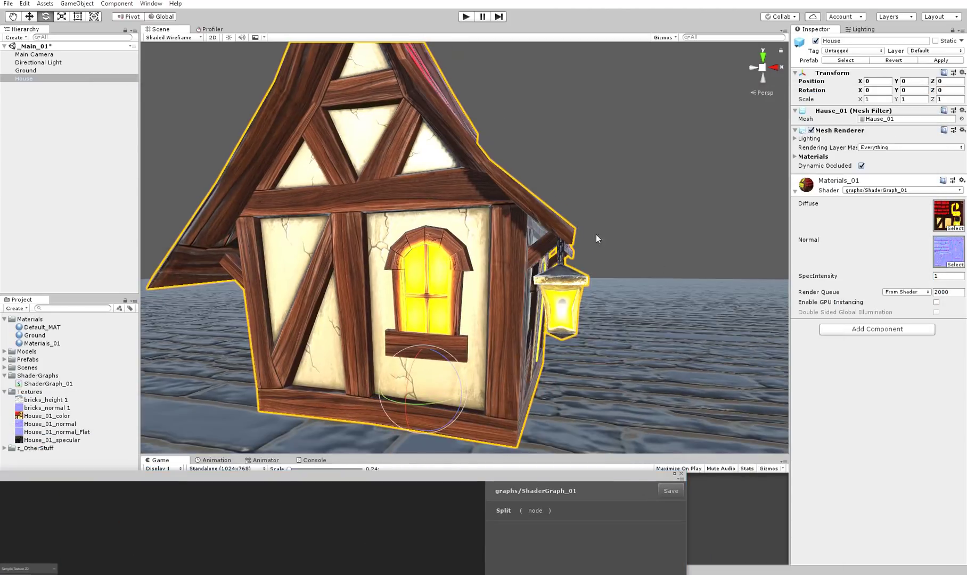
# Set the house material's SpecIntensity to 1.06 and orbit around the house to inspect its roof and lantern side
pyautogui.moveTo(862, 281); pyautogui.dragTo(841, 275)
pyautogui.keyDown('alt'); pyautogui.moveTo(266, 220); pyautogui.dragTo(75, 261); pyautogui.keyUp('alt')
pyautogui.scroll(-4, 373, 227)
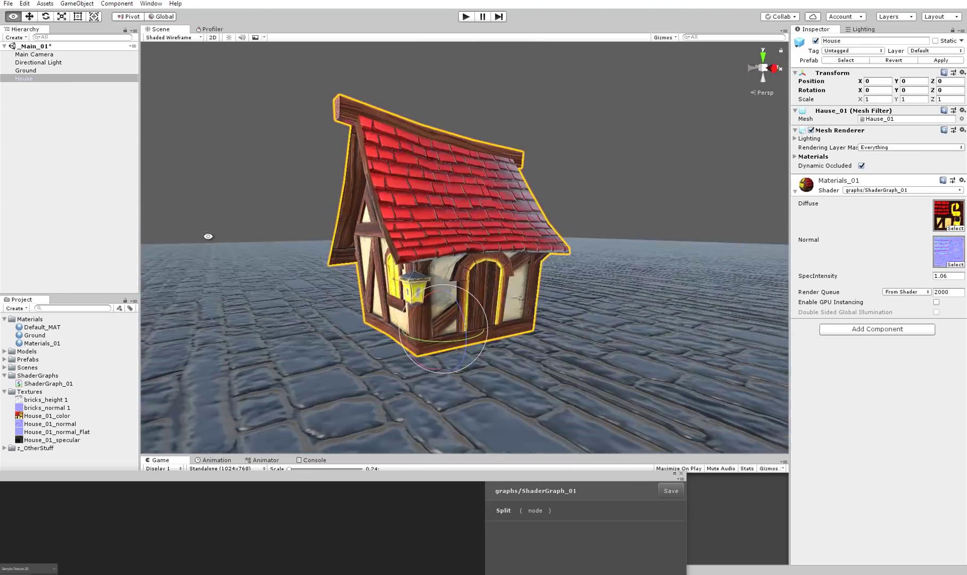
pyautogui.keyDown('alt'); pyautogui.moveTo(314, 269); pyautogui.dragTo(483, 274, button='right'); pyautogui.keyUp('alt')
pyautogui.keyDown('alt'); pyautogui.moveTo(482, 274); pyautogui.dragTo(522, 215); pyautogui.keyUp('alt')
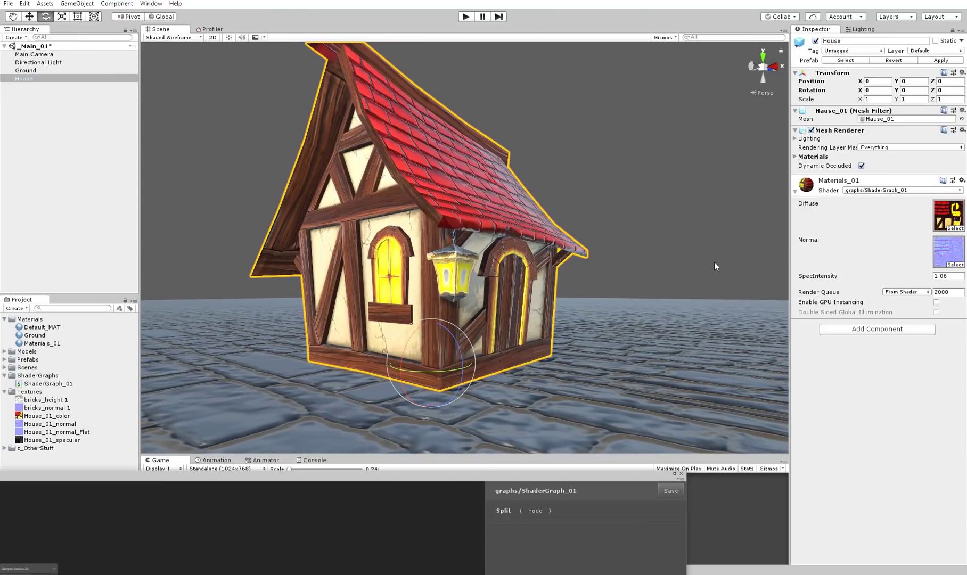
pyautogui.keyDown('alt'); pyautogui.moveTo(715, 266); pyautogui.dragTo(709, 352); pyautogui.keyUp('alt')
# Restore the Specular property and its texture chain in the shader graph and uncover the house with it applied
pyautogui.moveTo(549, 475); pyautogui.dragTo(769, 66)
pyautogui.click(552, 303)
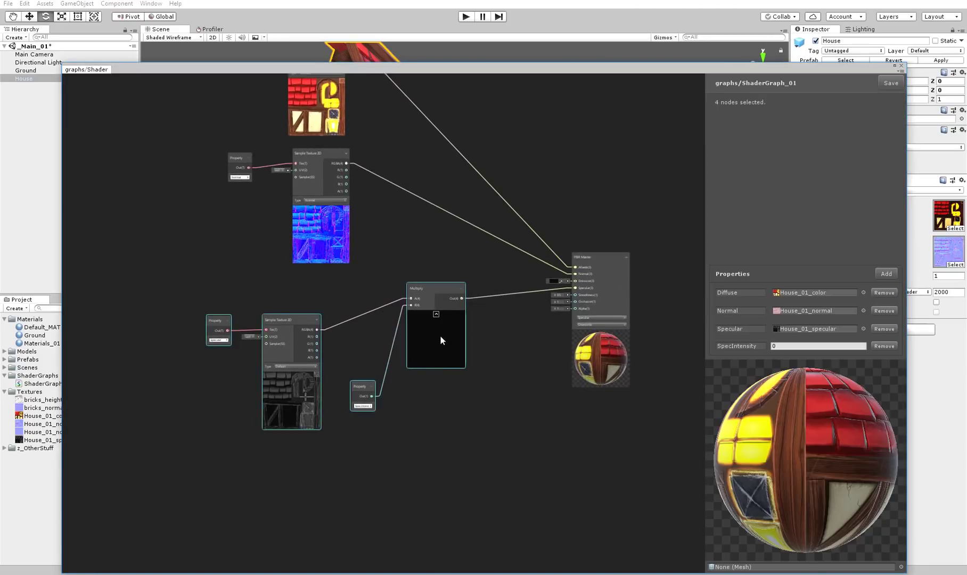
pyautogui.moveTo(821, 70); pyautogui.dragTo(739, 546)
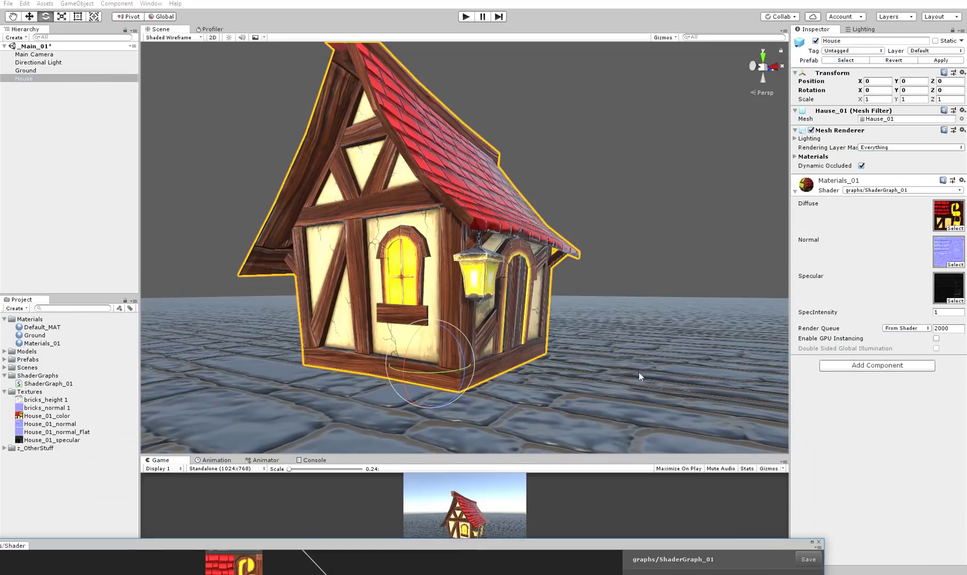
# Deselect the house and orbit the scene to examine the specular shading on its front and roof
pyautogui.keyDown('alt'); pyautogui.moveTo(638, 372); pyautogui.dragTo(542, 283); pyautogui.keyUp('alt')
pyautogui.click(570, 206)
pyautogui.keyDown('alt'); pyautogui.moveTo(570, 206); pyautogui.dragTo(574, 261); pyautogui.keyUp('alt')
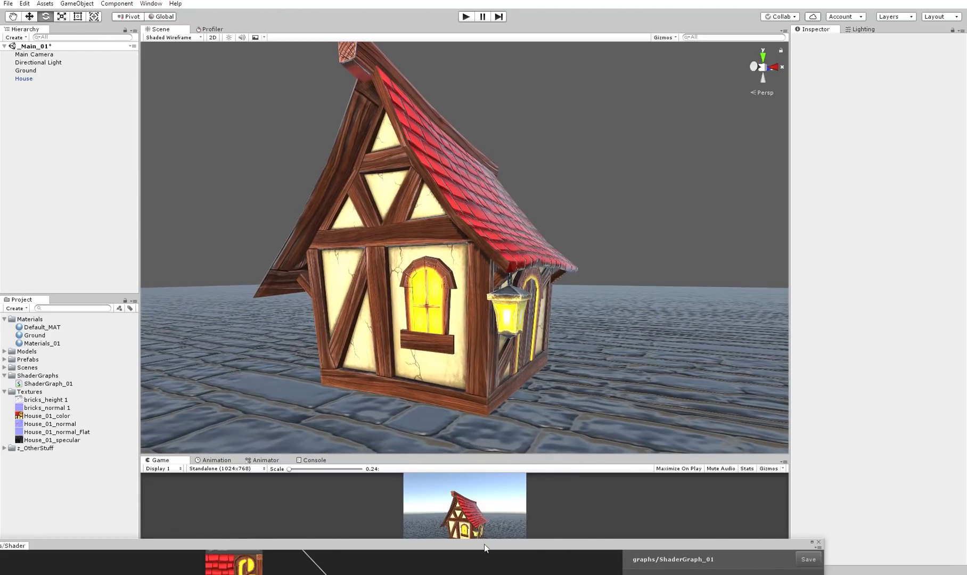
# Bring the shader graph window back over the scene and review the whole node network from the properties to PBR Master
pyautogui.moveTo(483, 544); pyautogui.dragTo(537, 66)
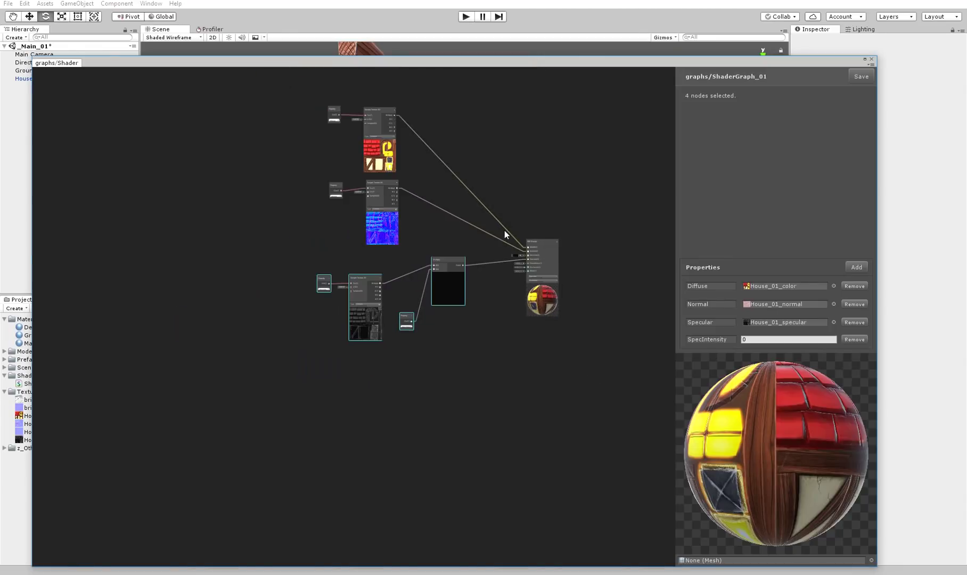
pyautogui.scroll(6, 498, 287)
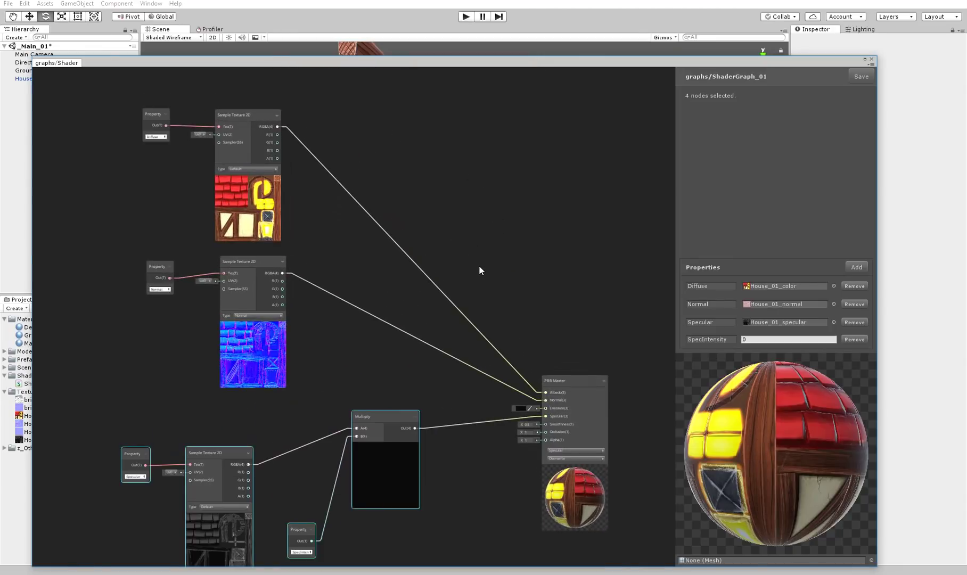
pyautogui.moveTo(478, 265); pyautogui.dragTo(479, 241, button='middle')
pyautogui.scroll(-3, 479, 248)
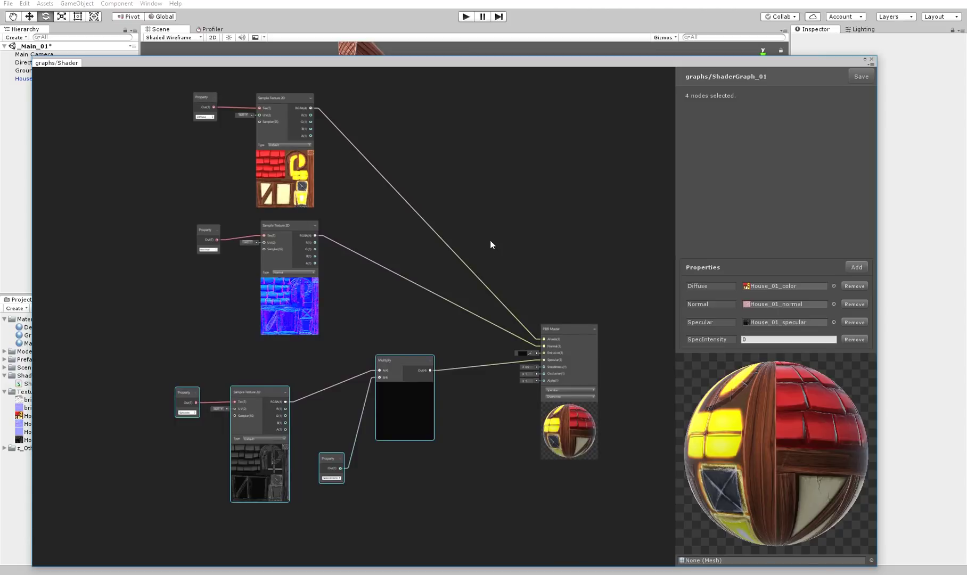
pyautogui.moveTo(441, 69); pyautogui.dragTo(469, 42)
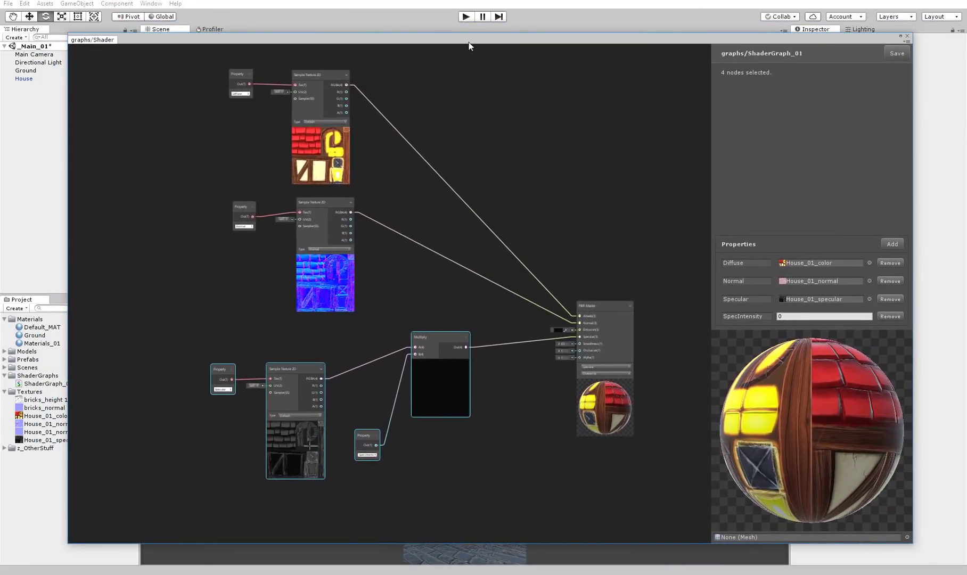